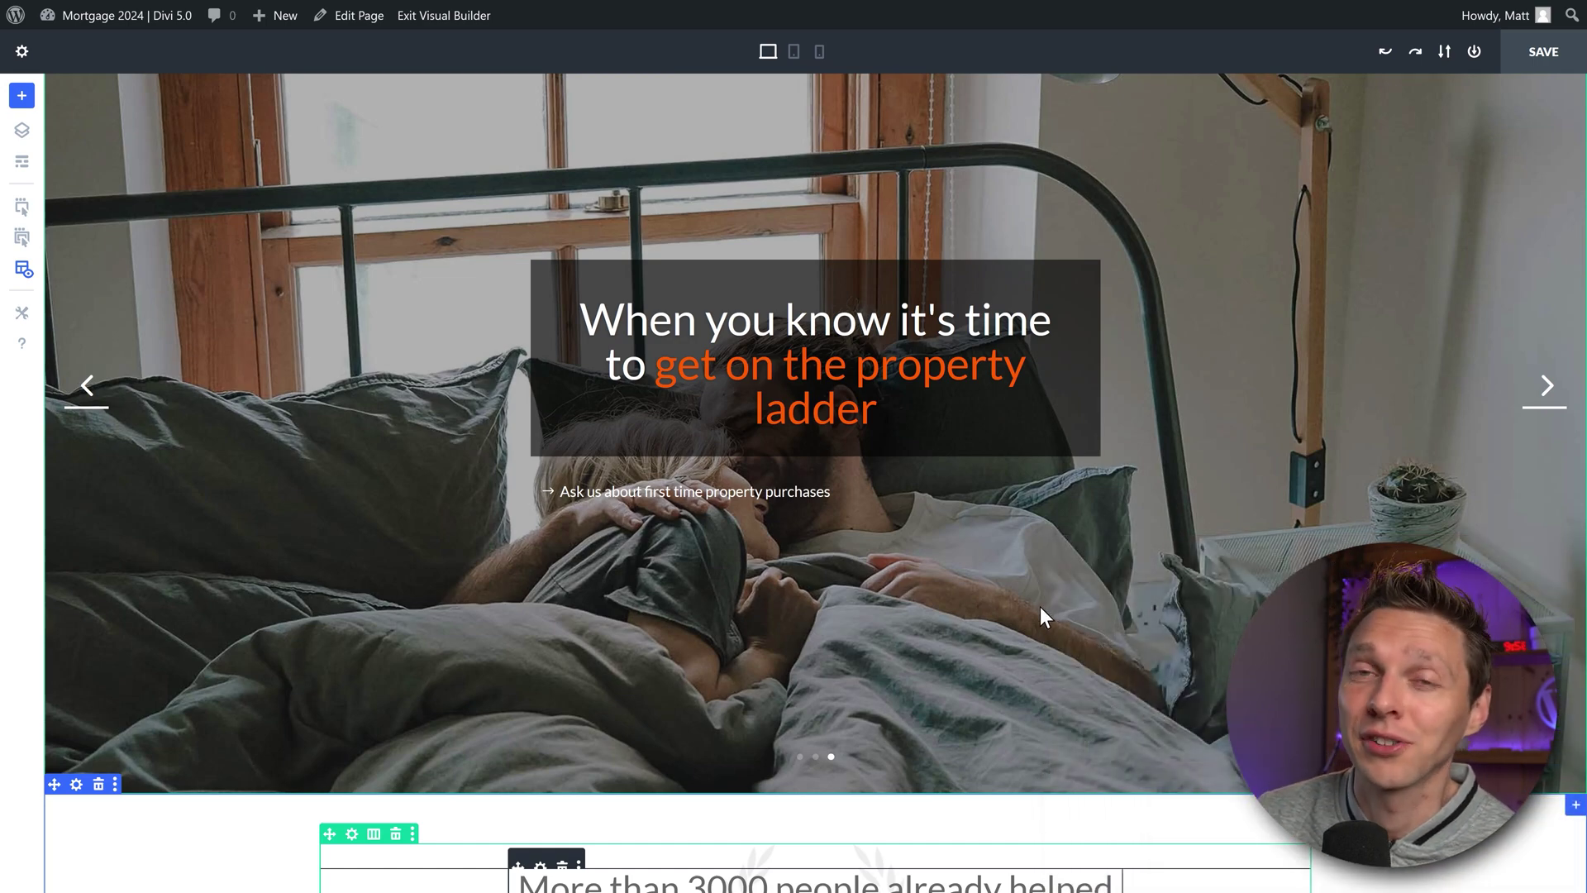
# Step: Look over the Divi 5.0 home page, preview it in the phone layout and return to the desktop layout
pyautogui.scroll(-3, 241, 564)
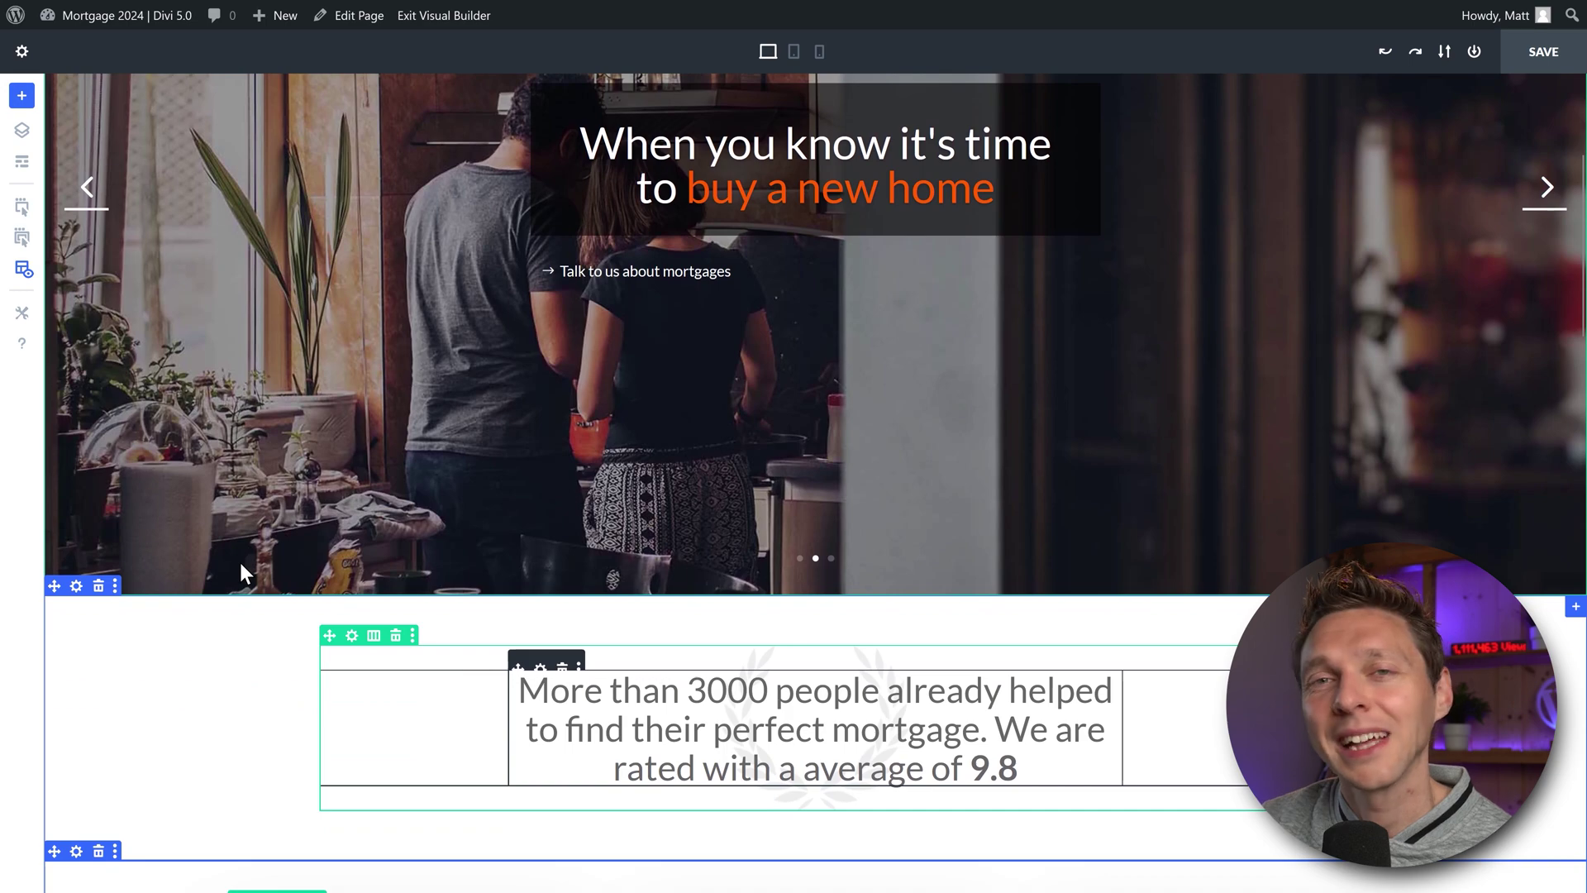
pyautogui.scroll(-5, 241, 567)
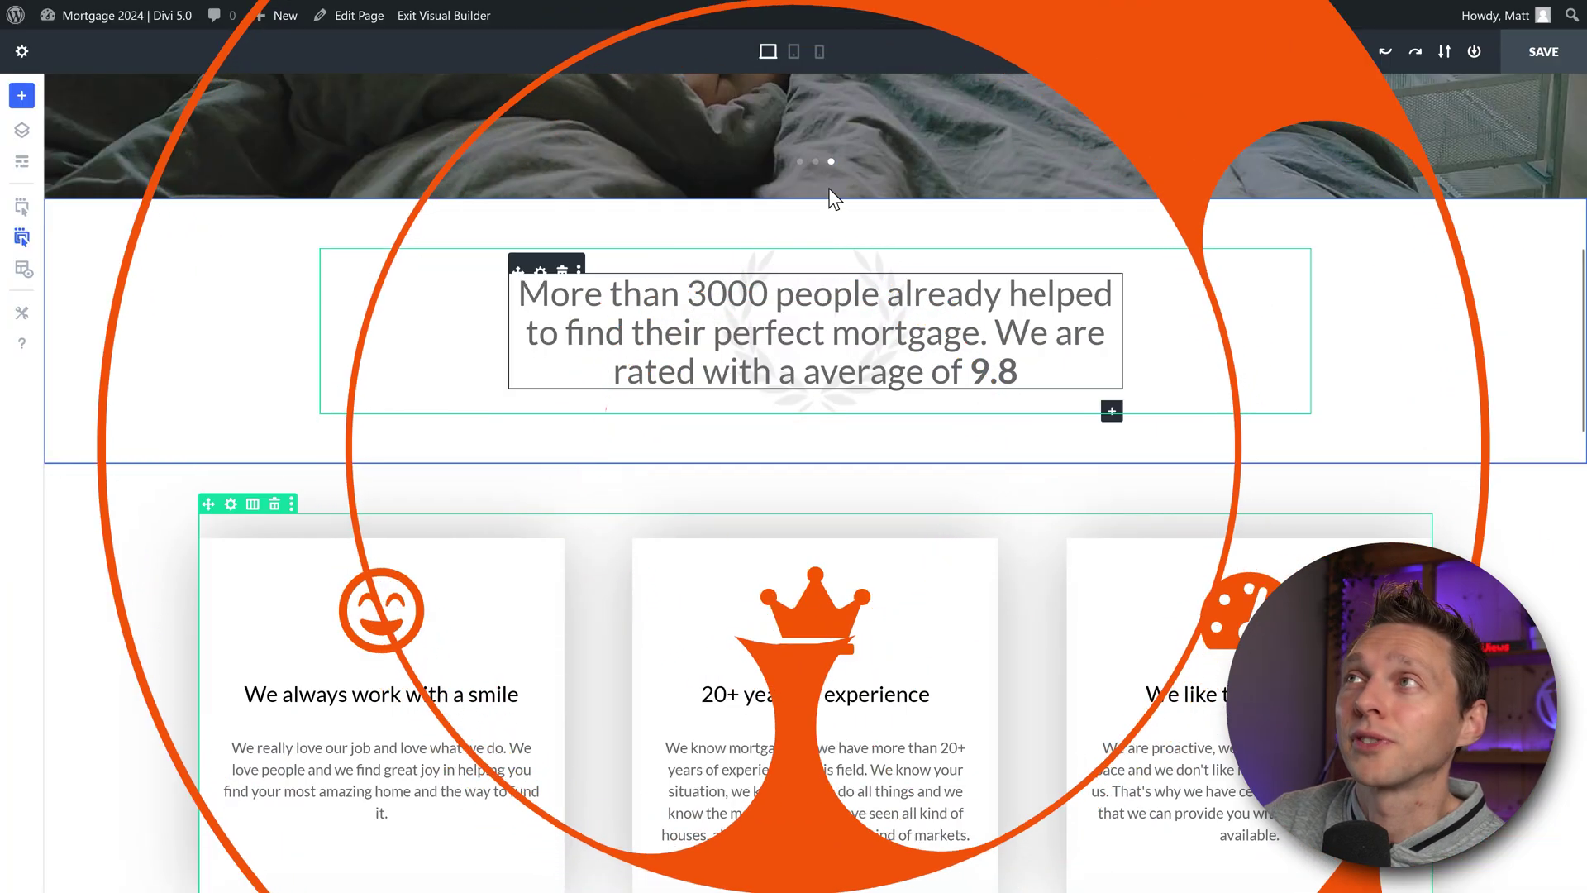
pyautogui.scroll(5, 767, 269)
pyautogui.click(819, 52)
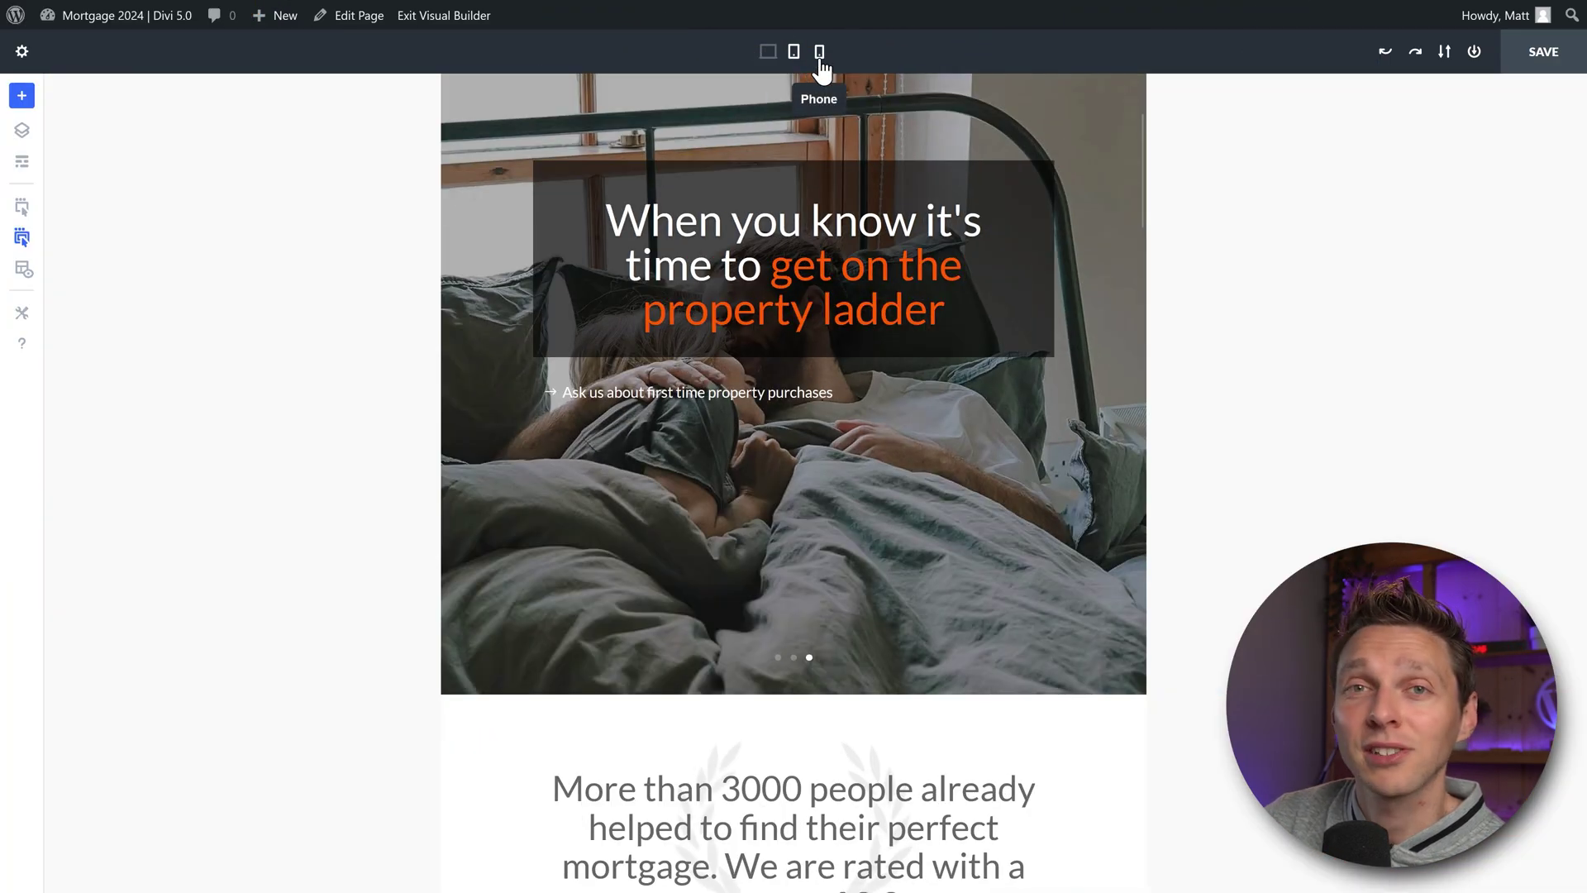
pyautogui.click(768, 53)
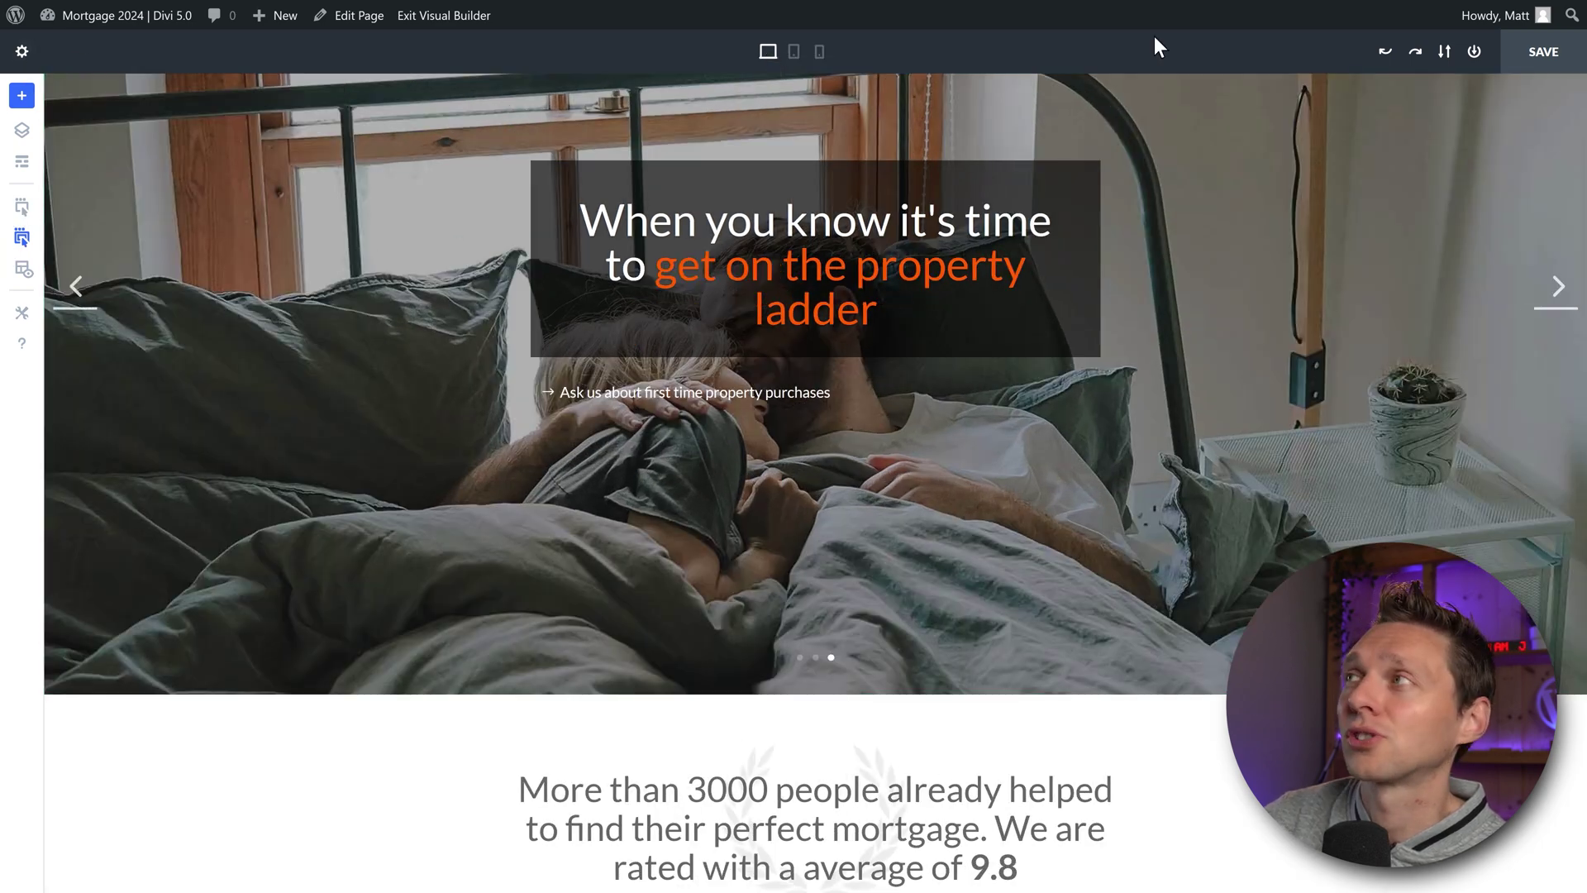
# Step: Open the Page Settings window in the Divi 5.0 builder and in the older Mortgage 2024 builder, repositioning each window
pyautogui.click(22, 52)
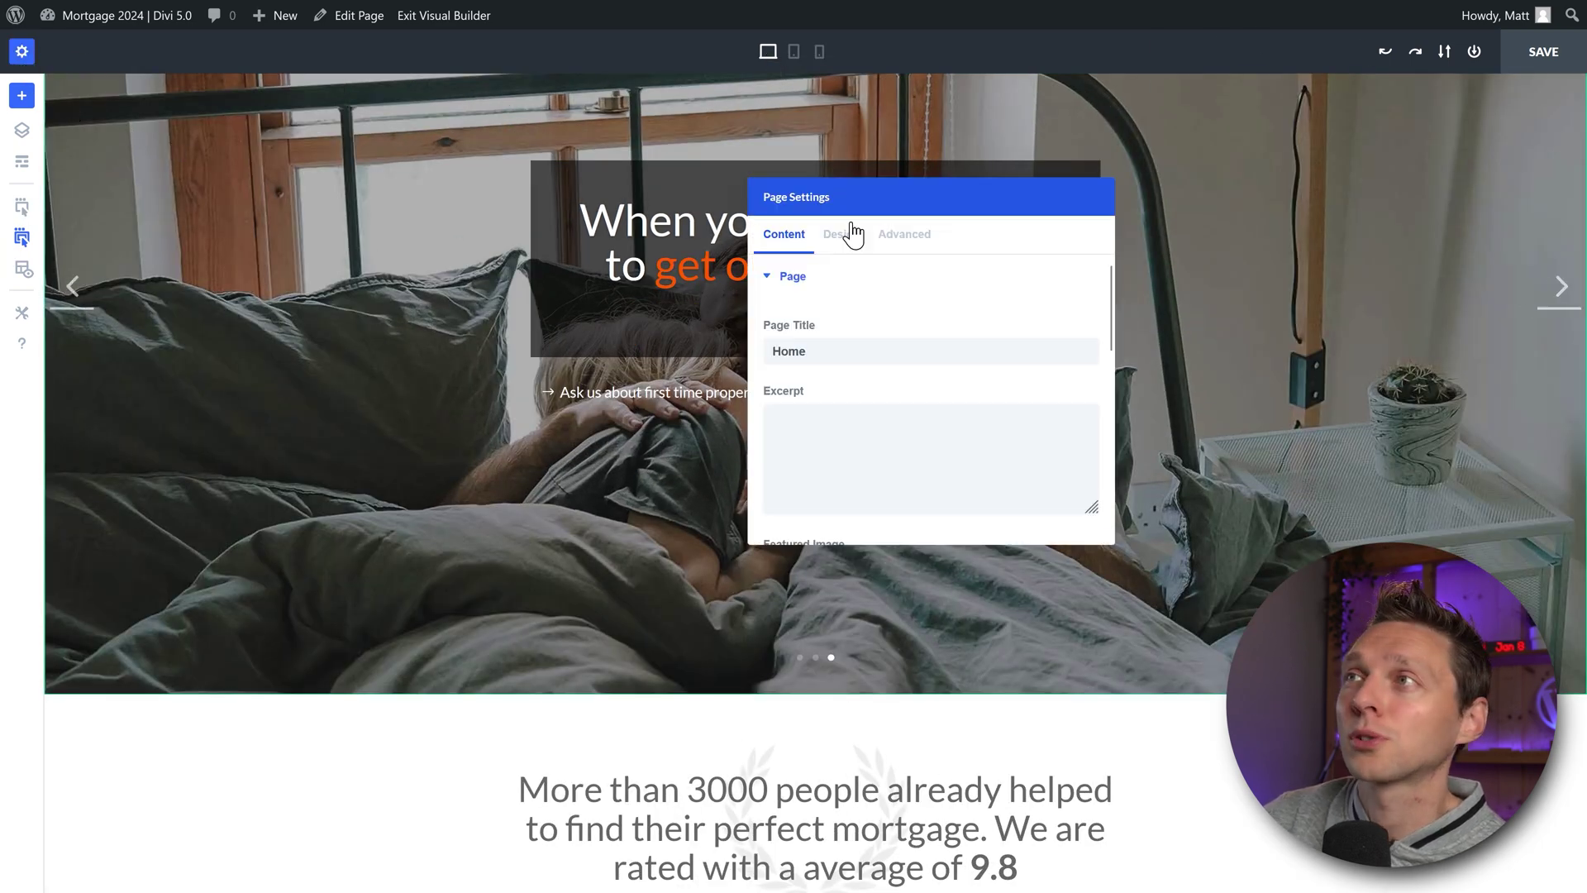
pyautogui.moveTo(908, 204); pyautogui.dragTo(439, 247)
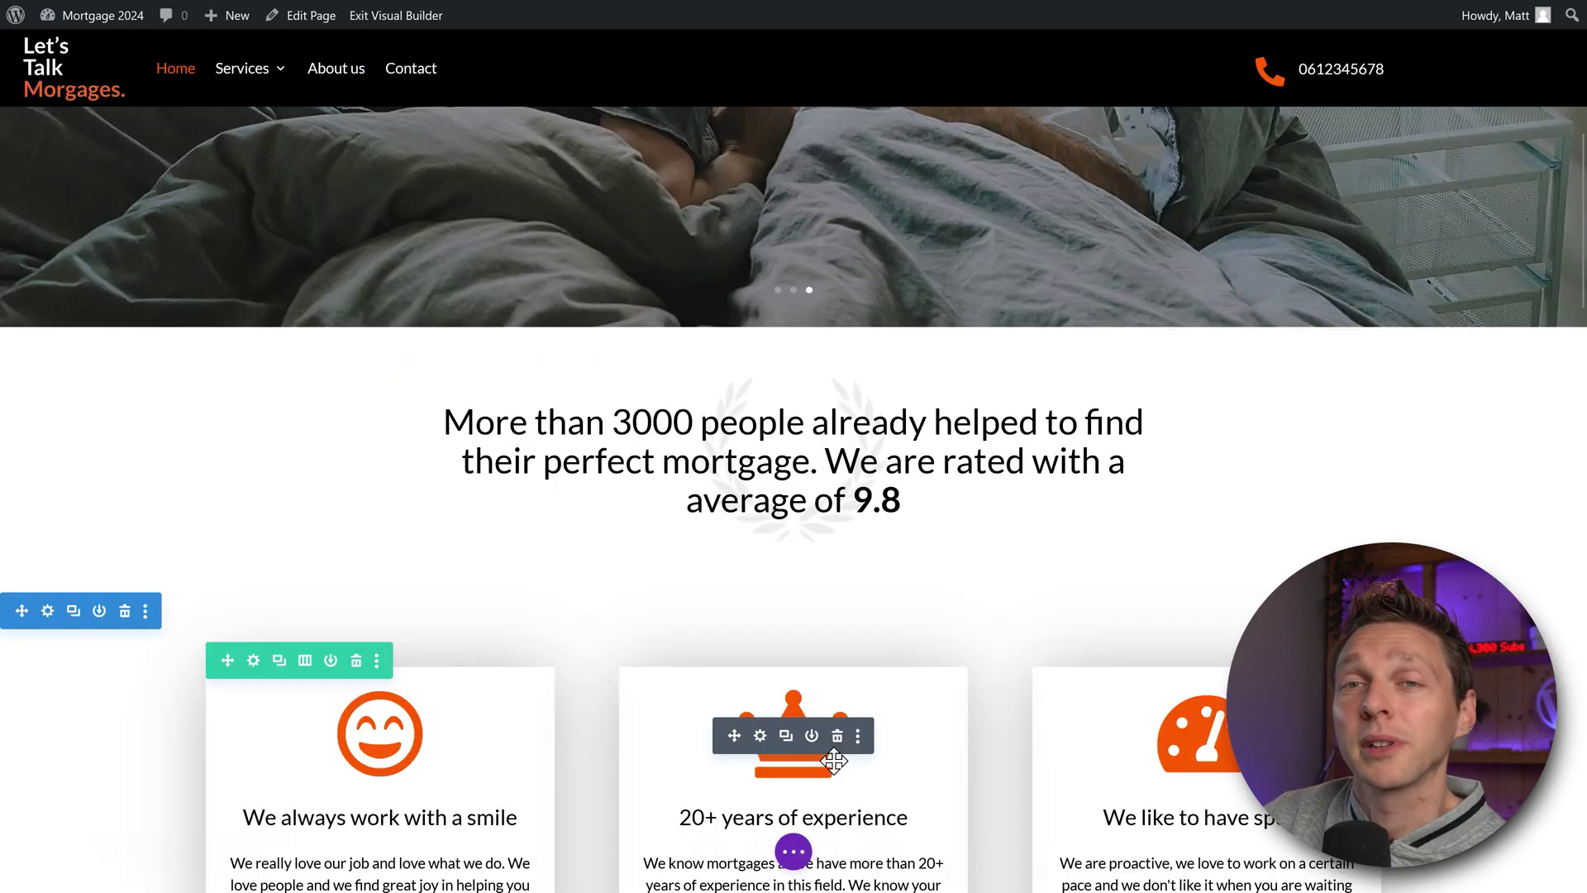
pyautogui.click(794, 852)
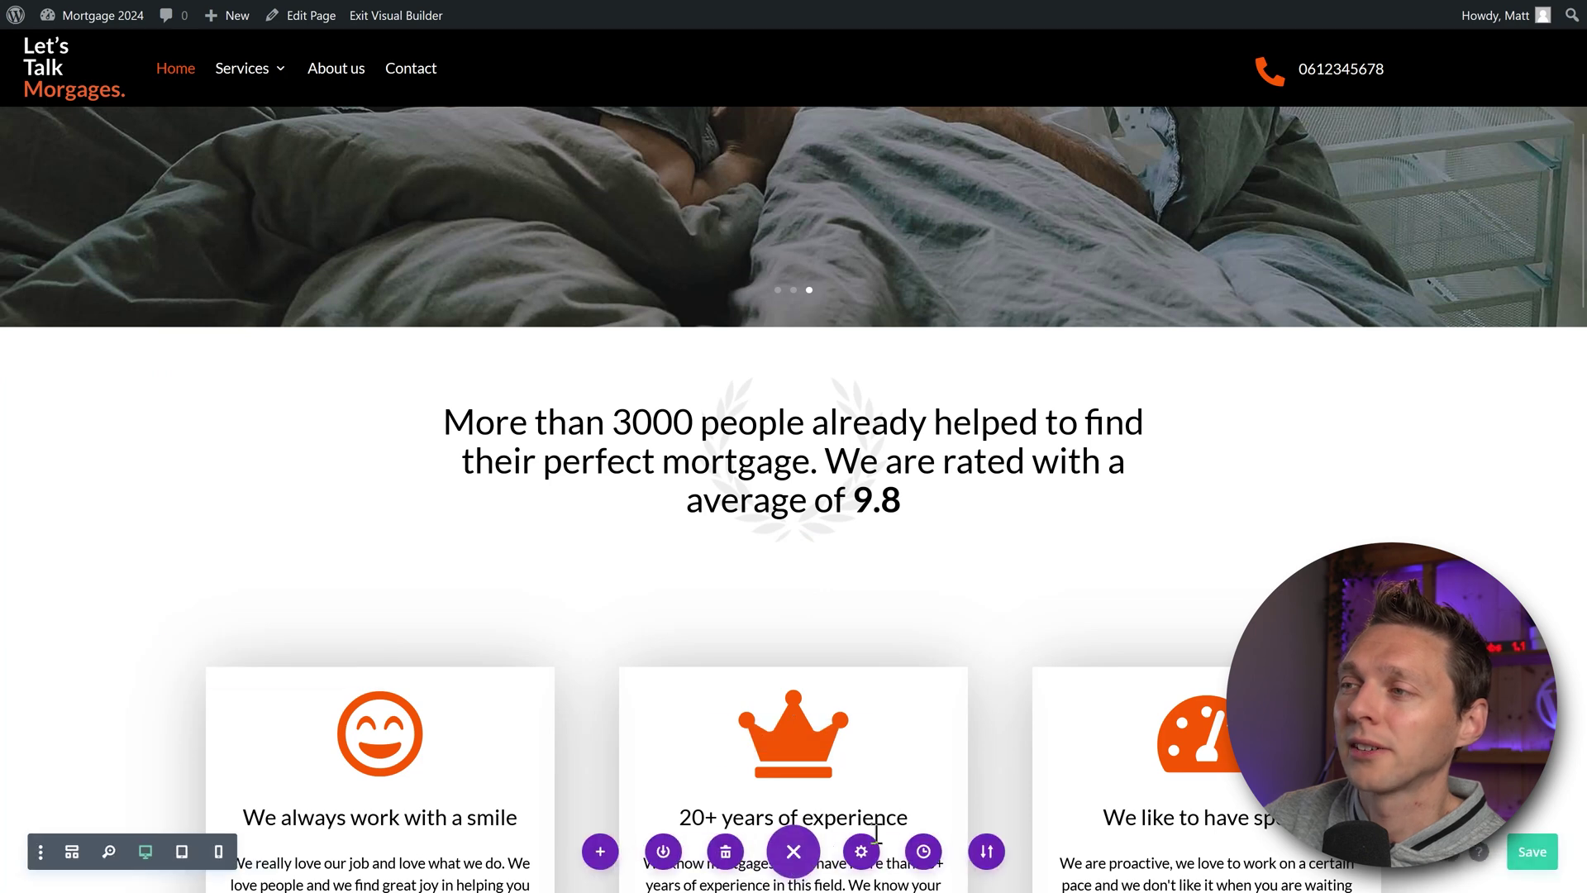
pyautogui.click(861, 851)
pyautogui.moveTo(1034, 195); pyautogui.dragTo(1116, 162)
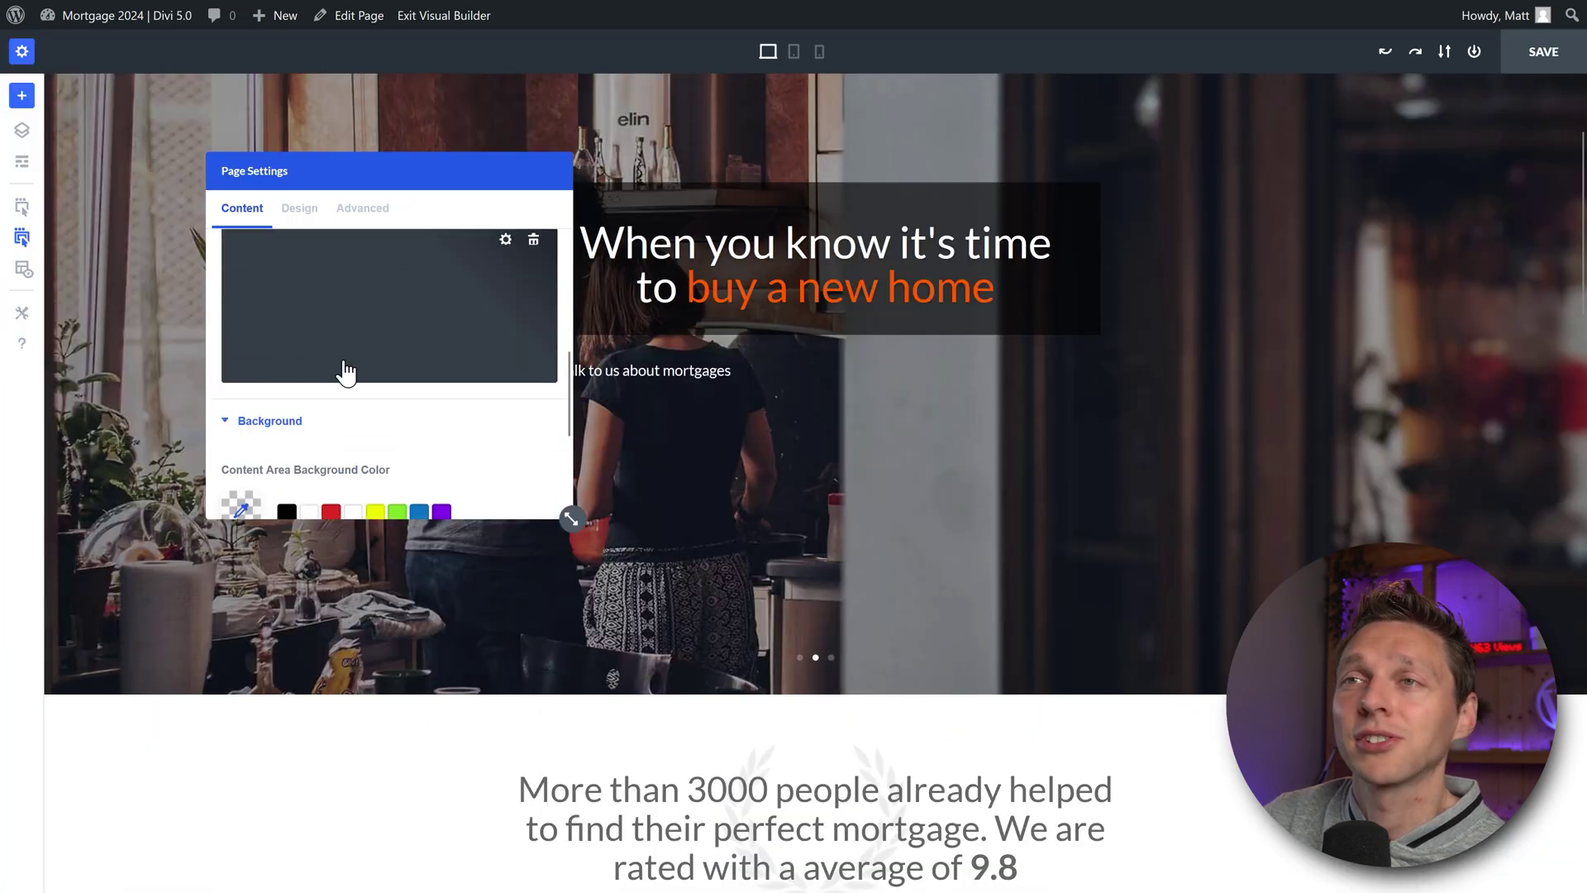
# Step: Review the Content, Design and Advanced options in the Divi 5.0 Page Settings
pyautogui.scroll(-3, 347, 372)
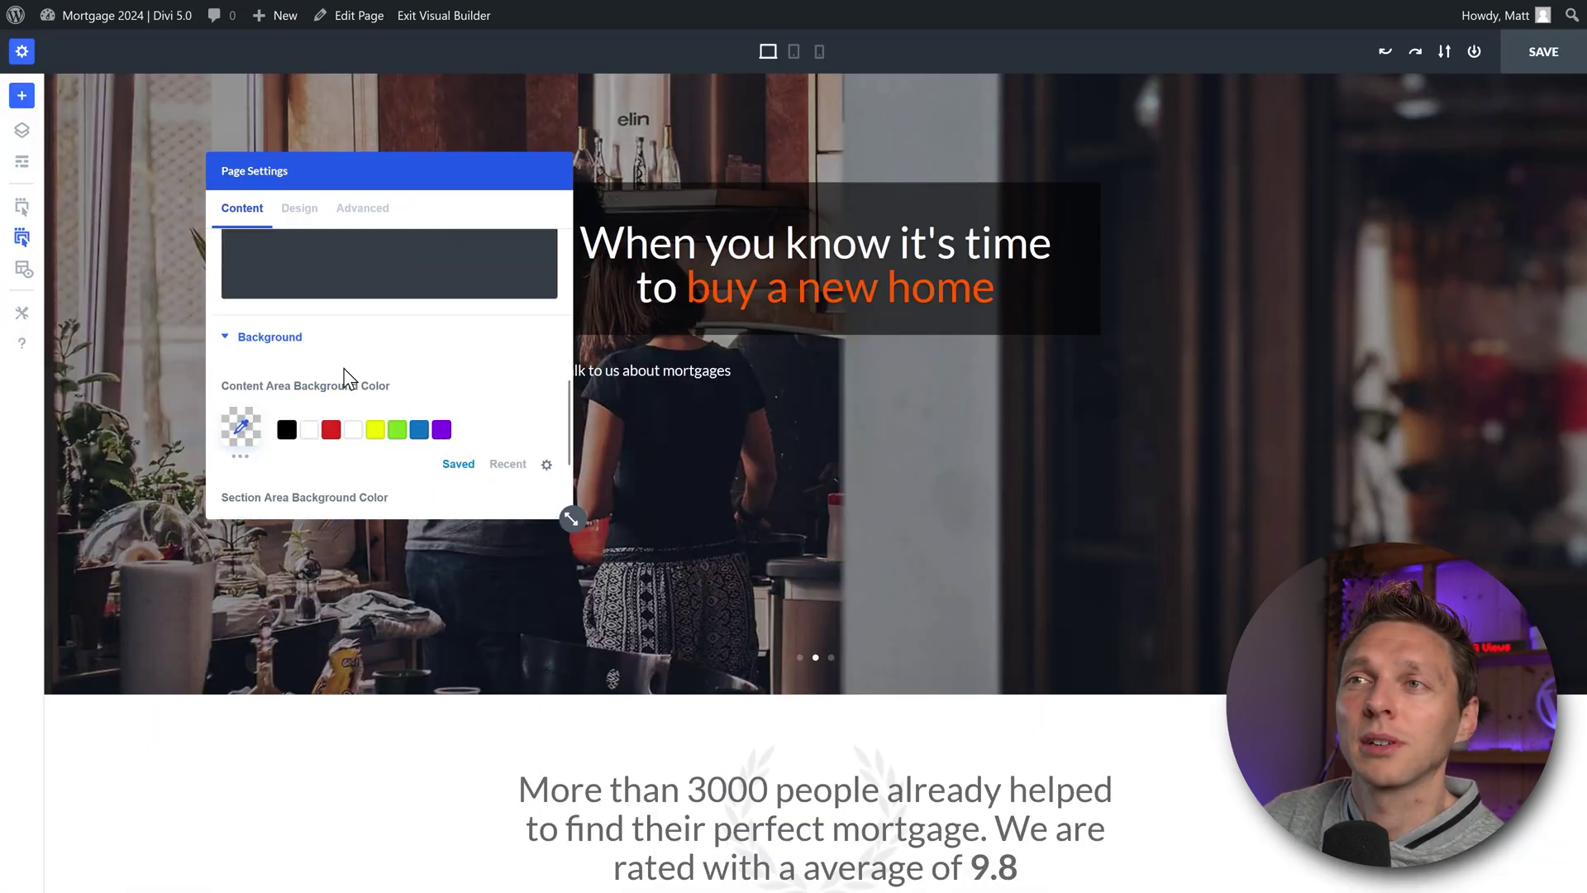
pyautogui.scroll(5, 347, 376)
pyautogui.click(299, 210)
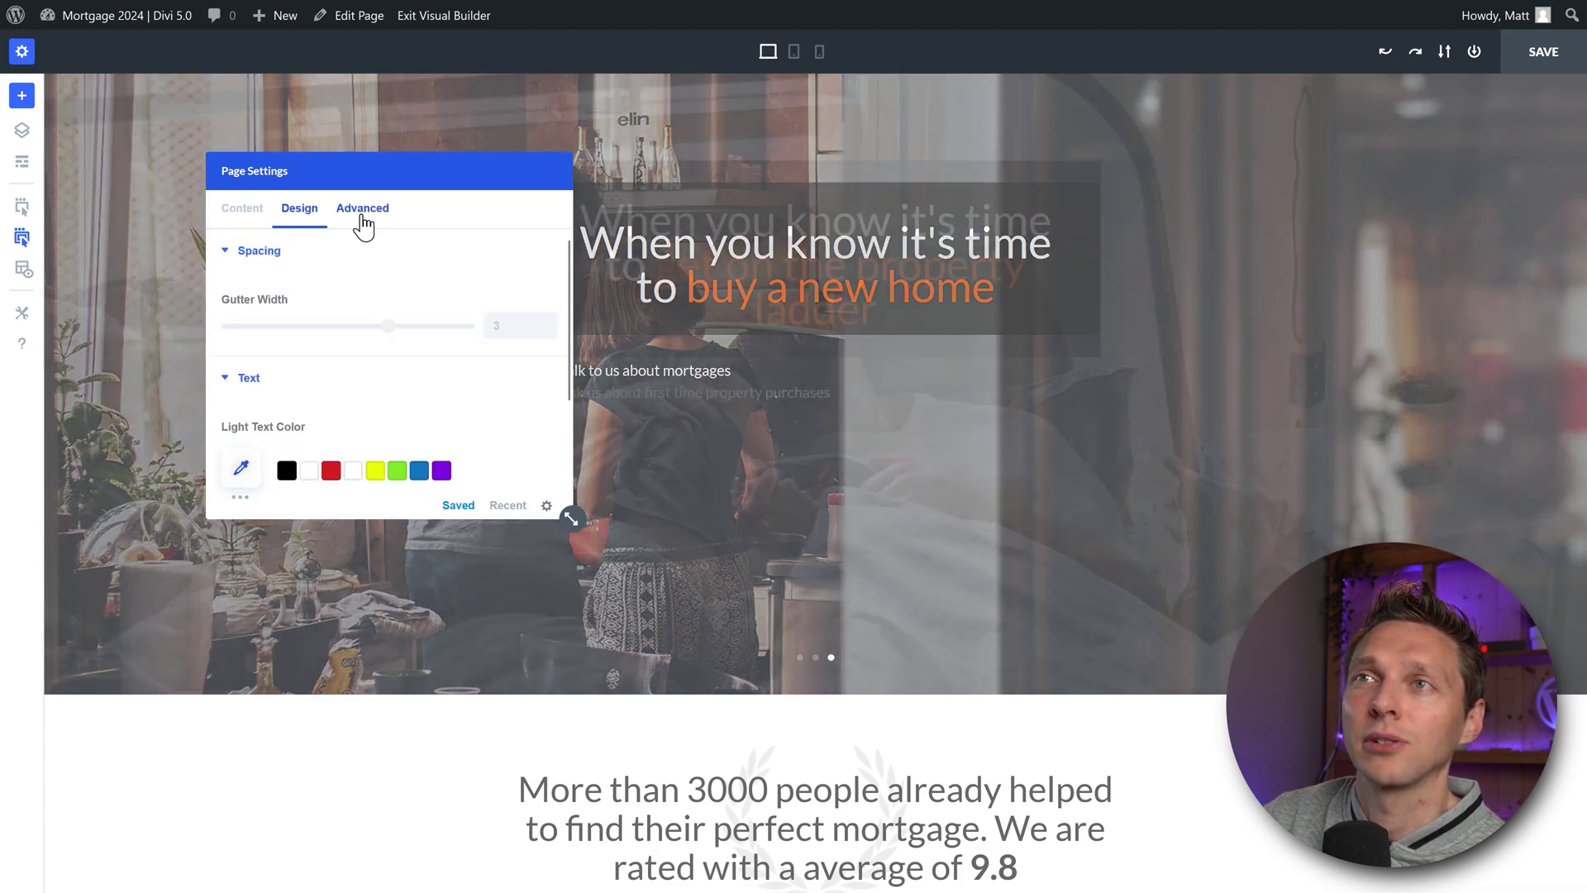
pyautogui.click(355, 211)
# Step: Dock the Divi 5.0 Page Settings on one side and the opposite side of the page, and close Page Settings in both builders
pyautogui.moveTo(289, 170); pyautogui.dragTo(190, 239)
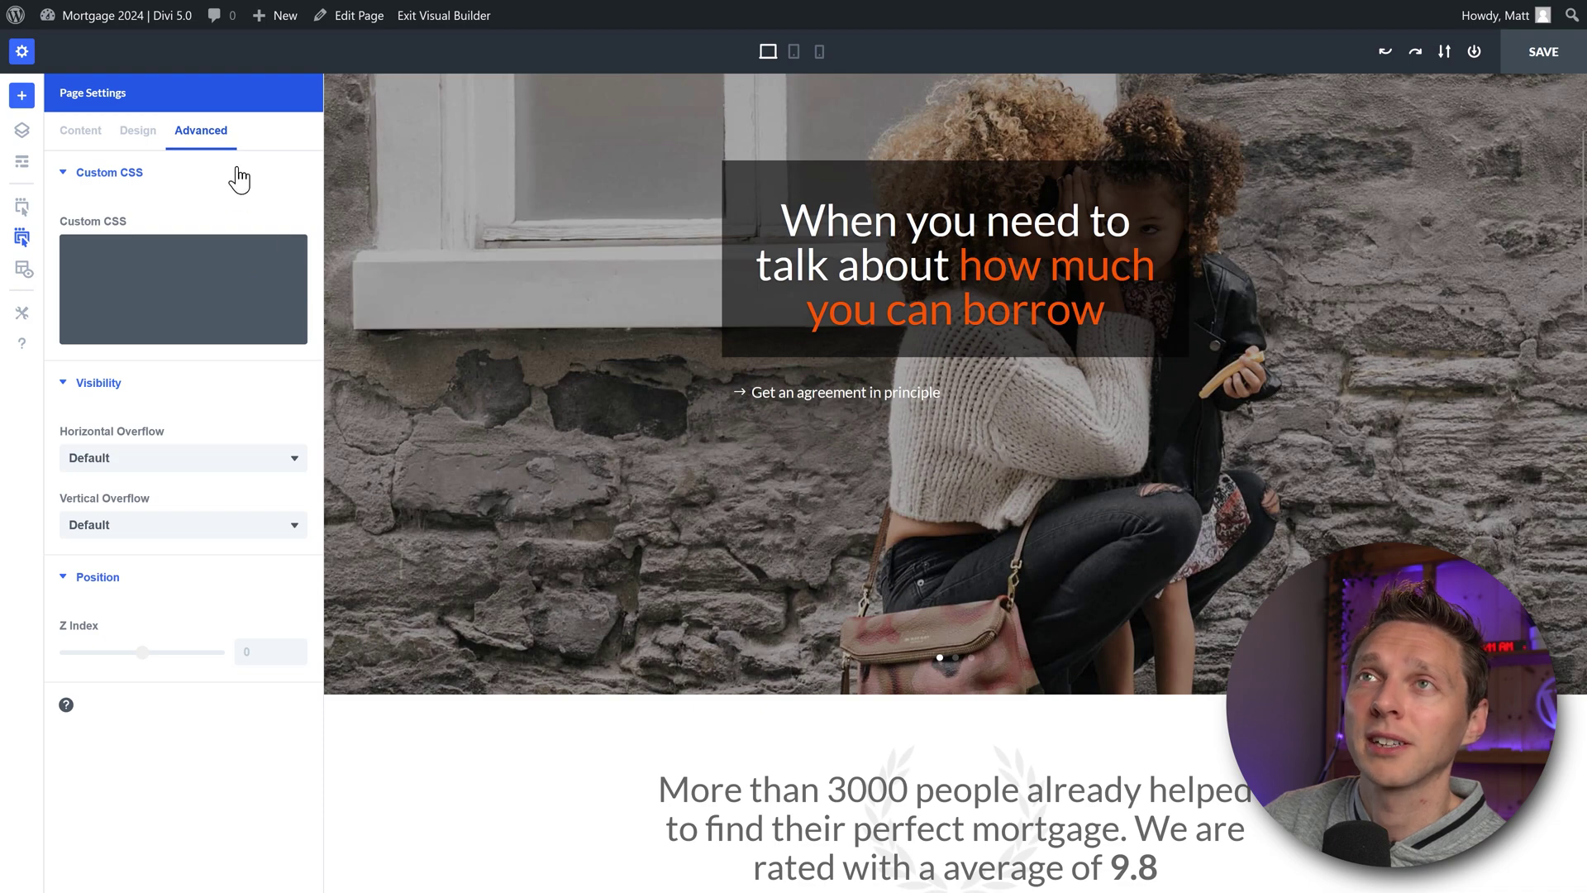
pyautogui.moveTo(186, 91); pyautogui.dragTo(1320, 263)
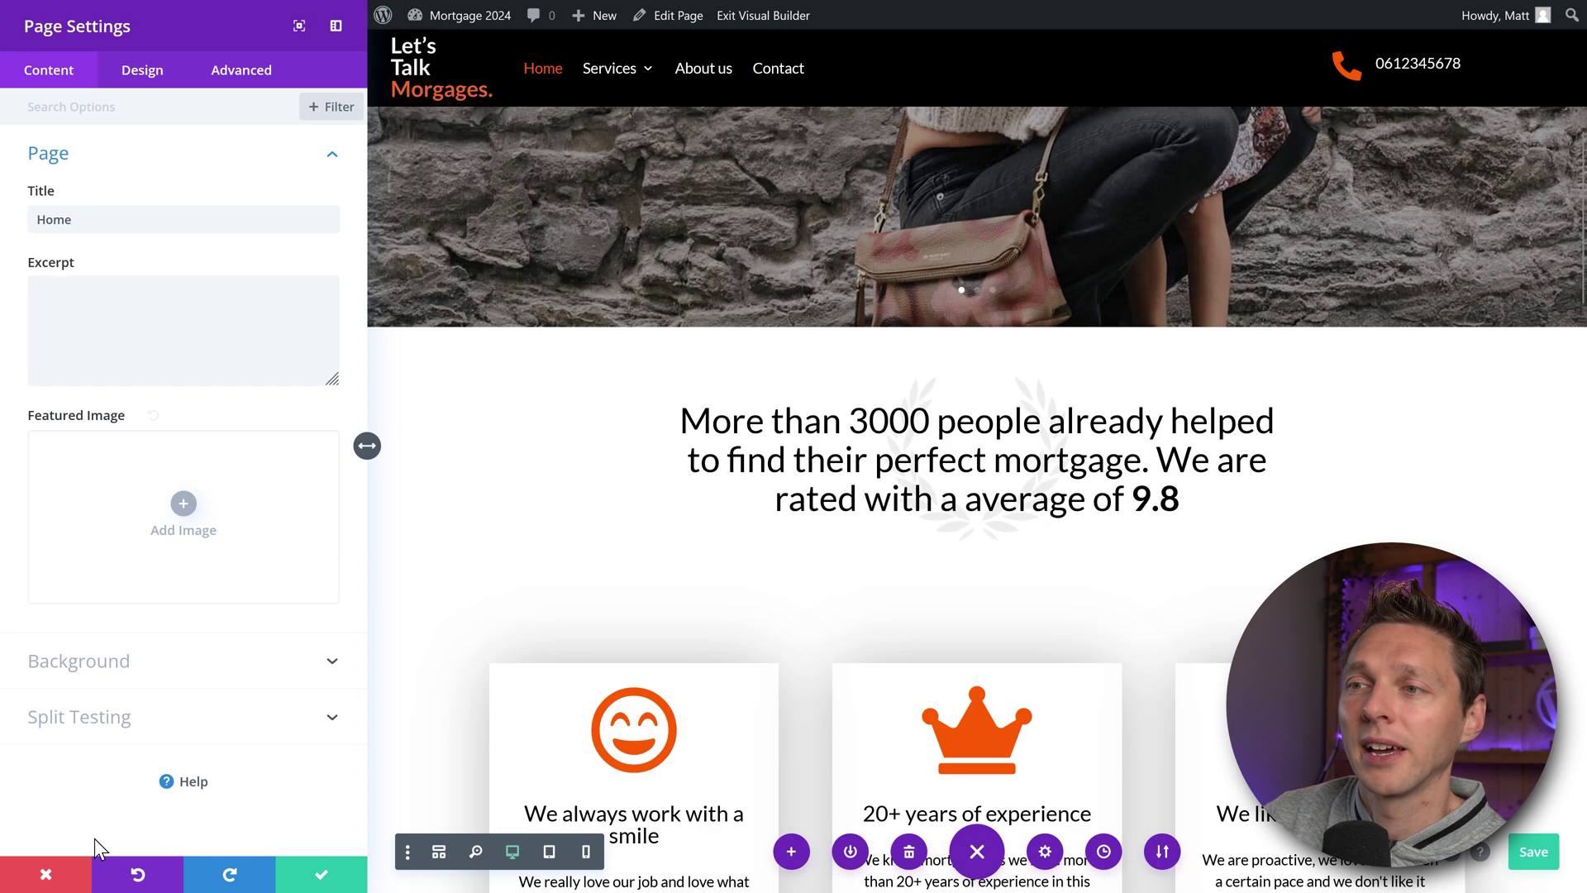
pyautogui.click(51, 860)
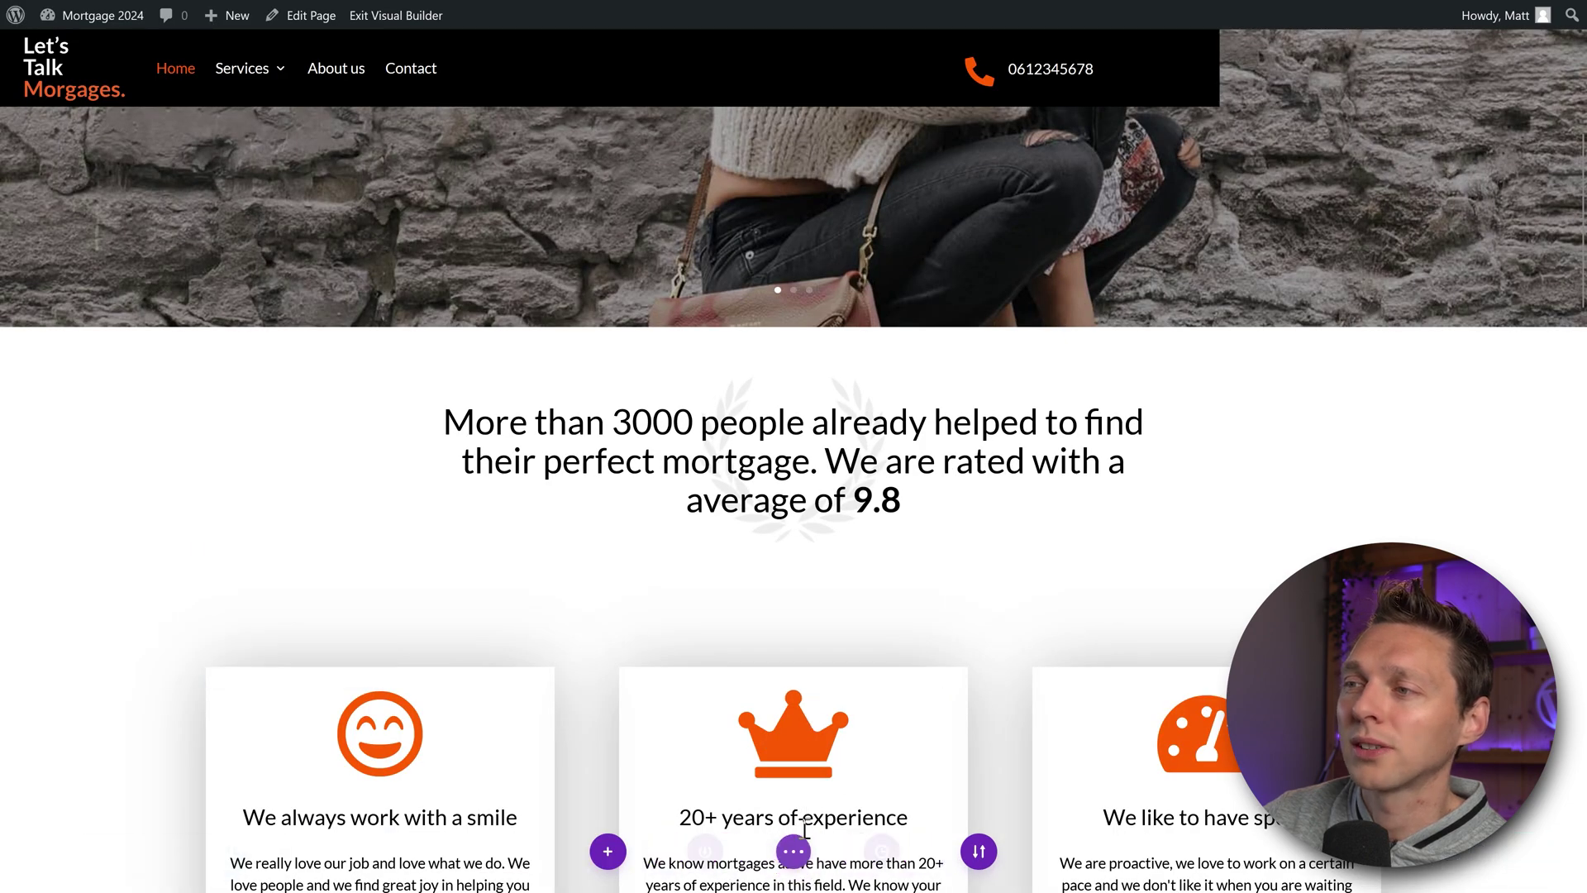
pyautogui.click(795, 851)
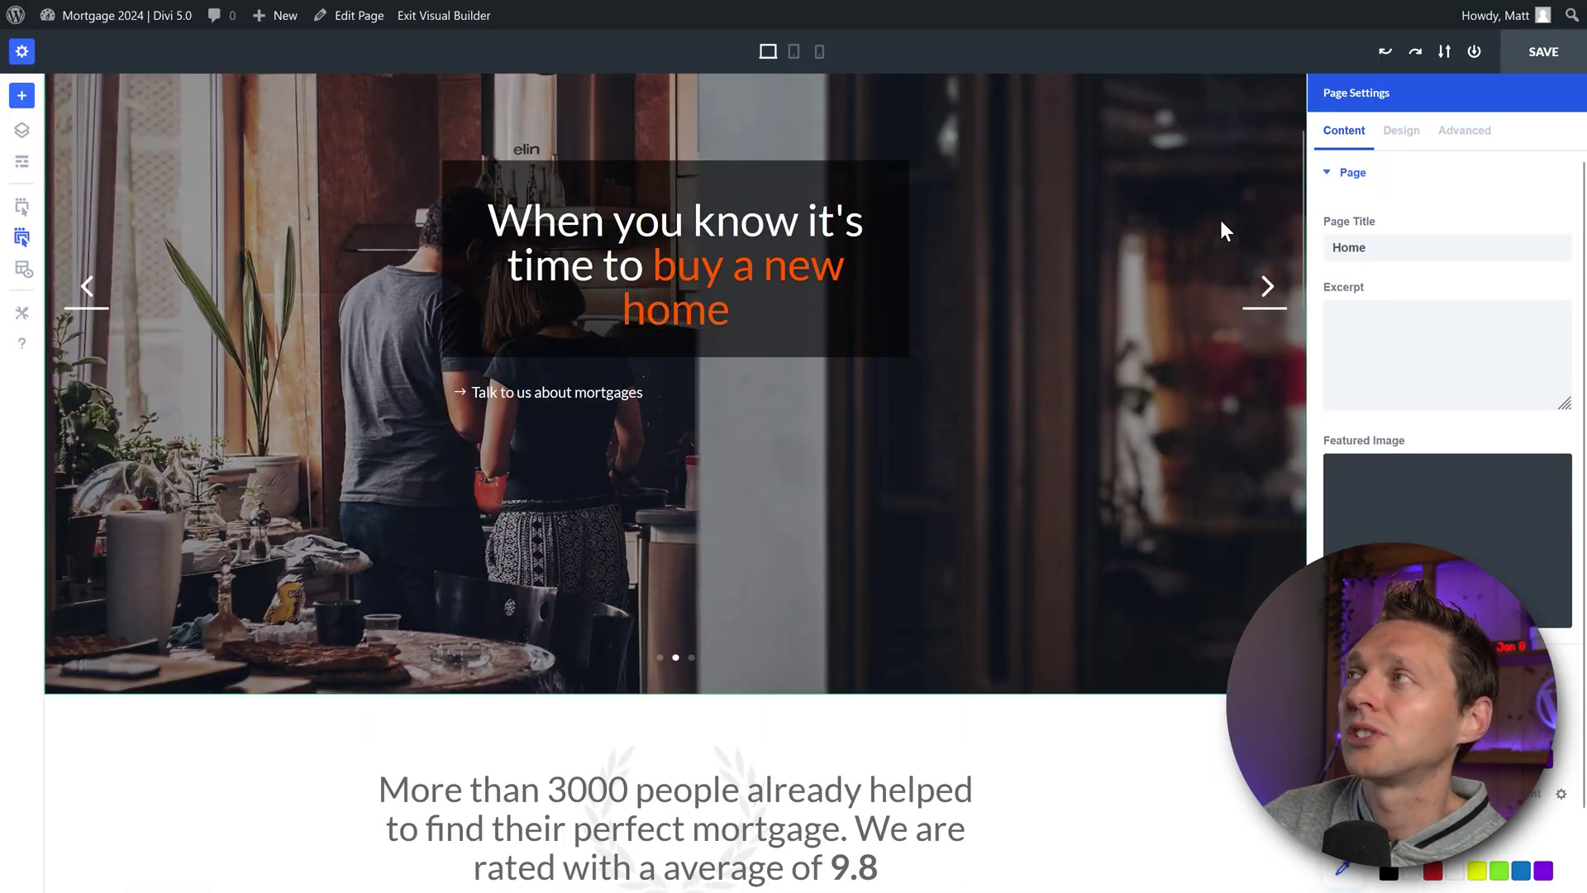
pyautogui.click(22, 54)
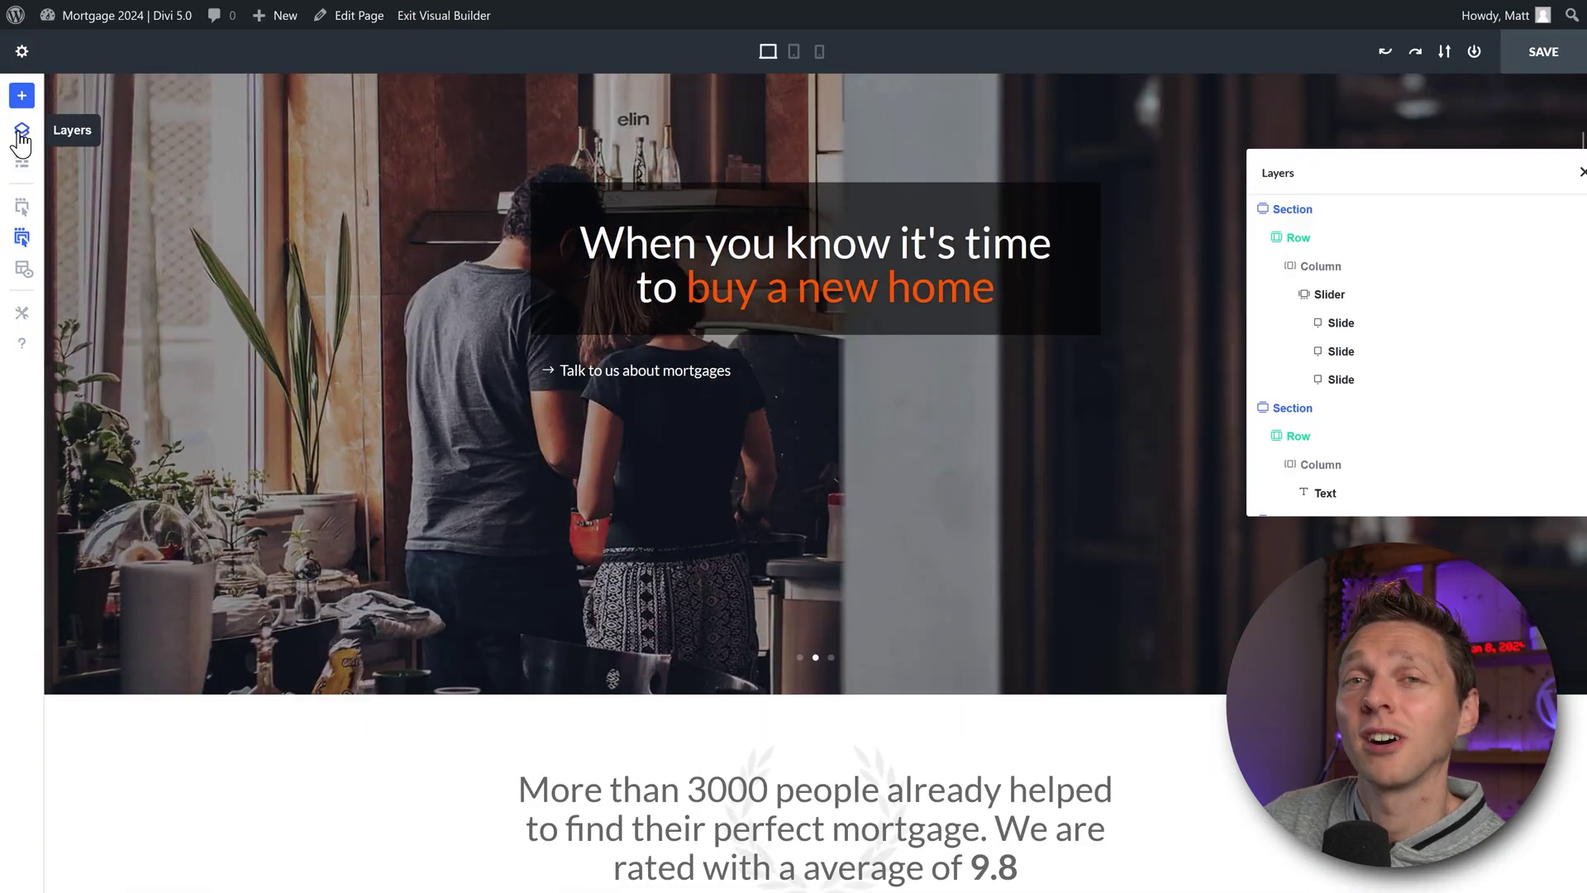
# Step: Show the Layers structure of the page, dock it beside the page content and close it again
pyautogui.click(20, 137)
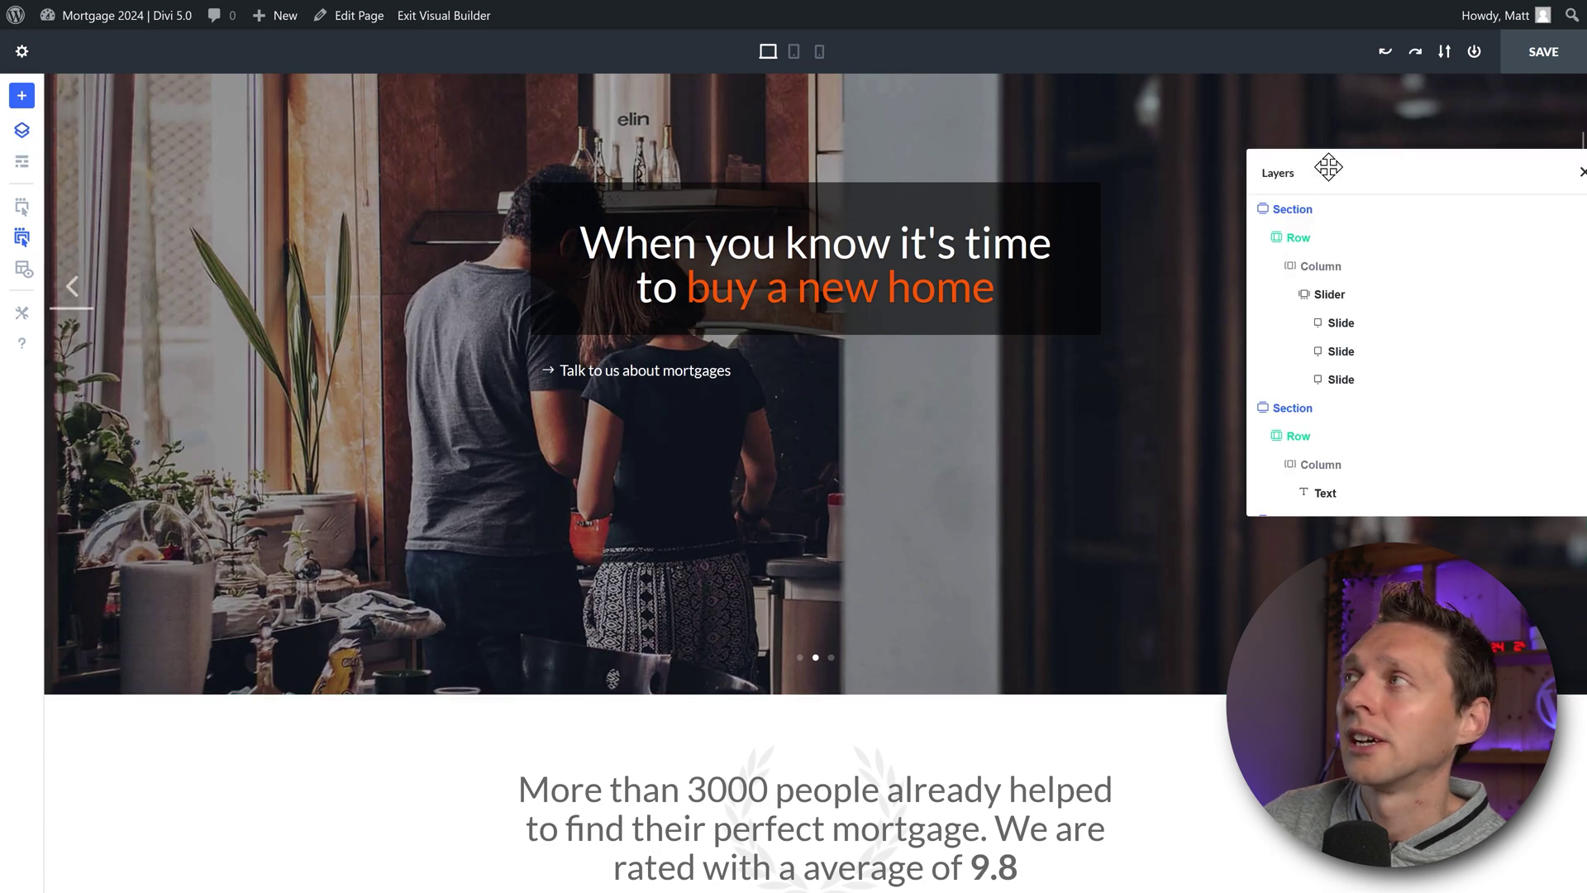
pyautogui.moveTo(1322, 166); pyautogui.dragTo(1280, 210)
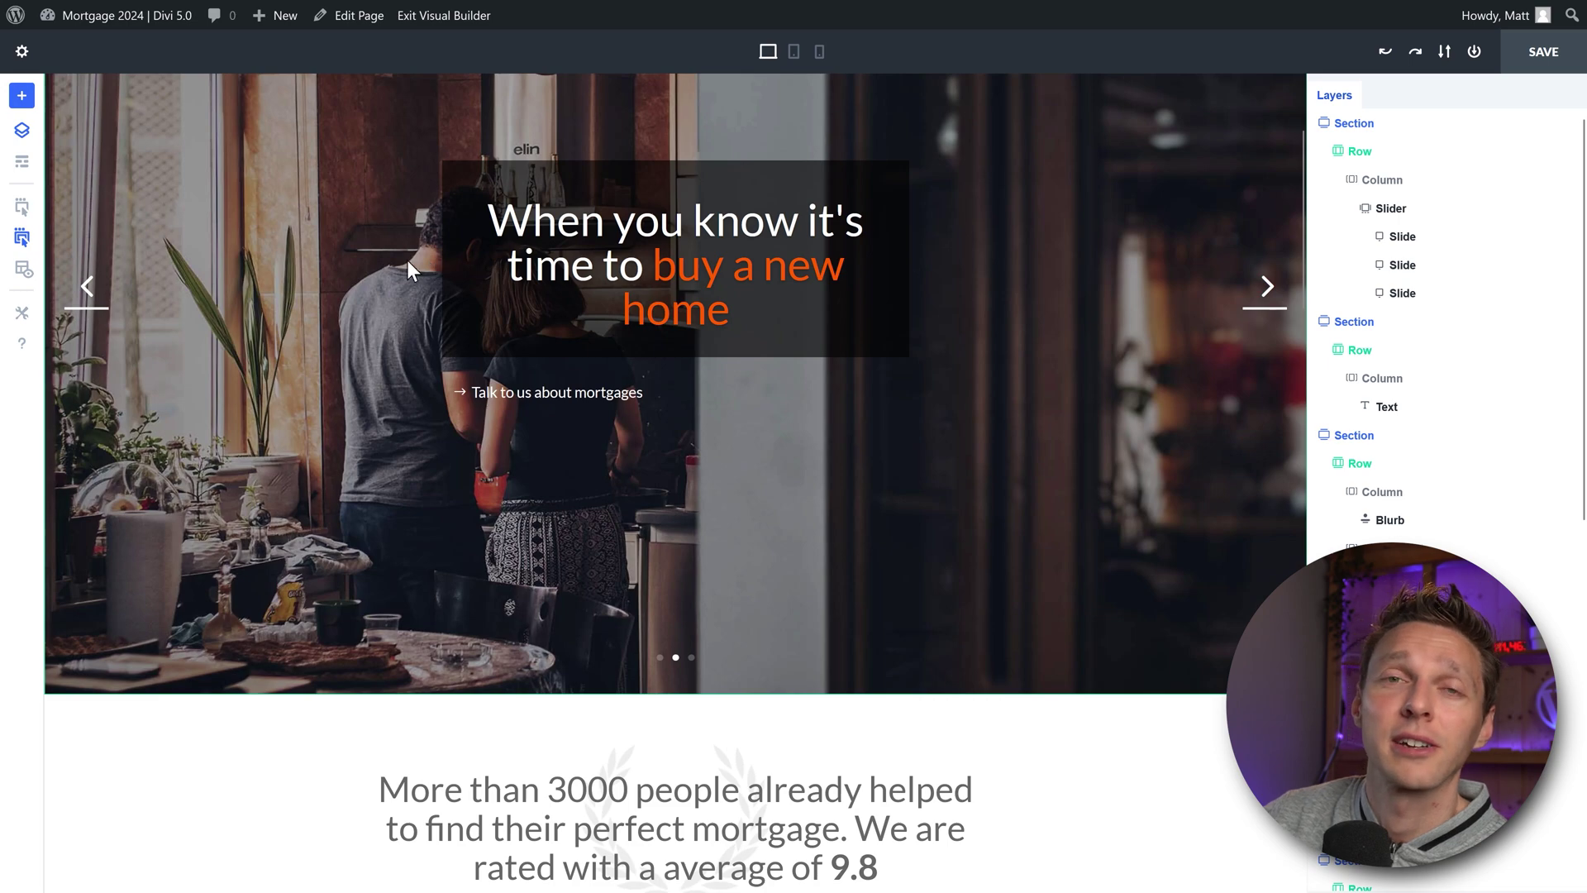
pyautogui.scroll(-3, 235, 428)
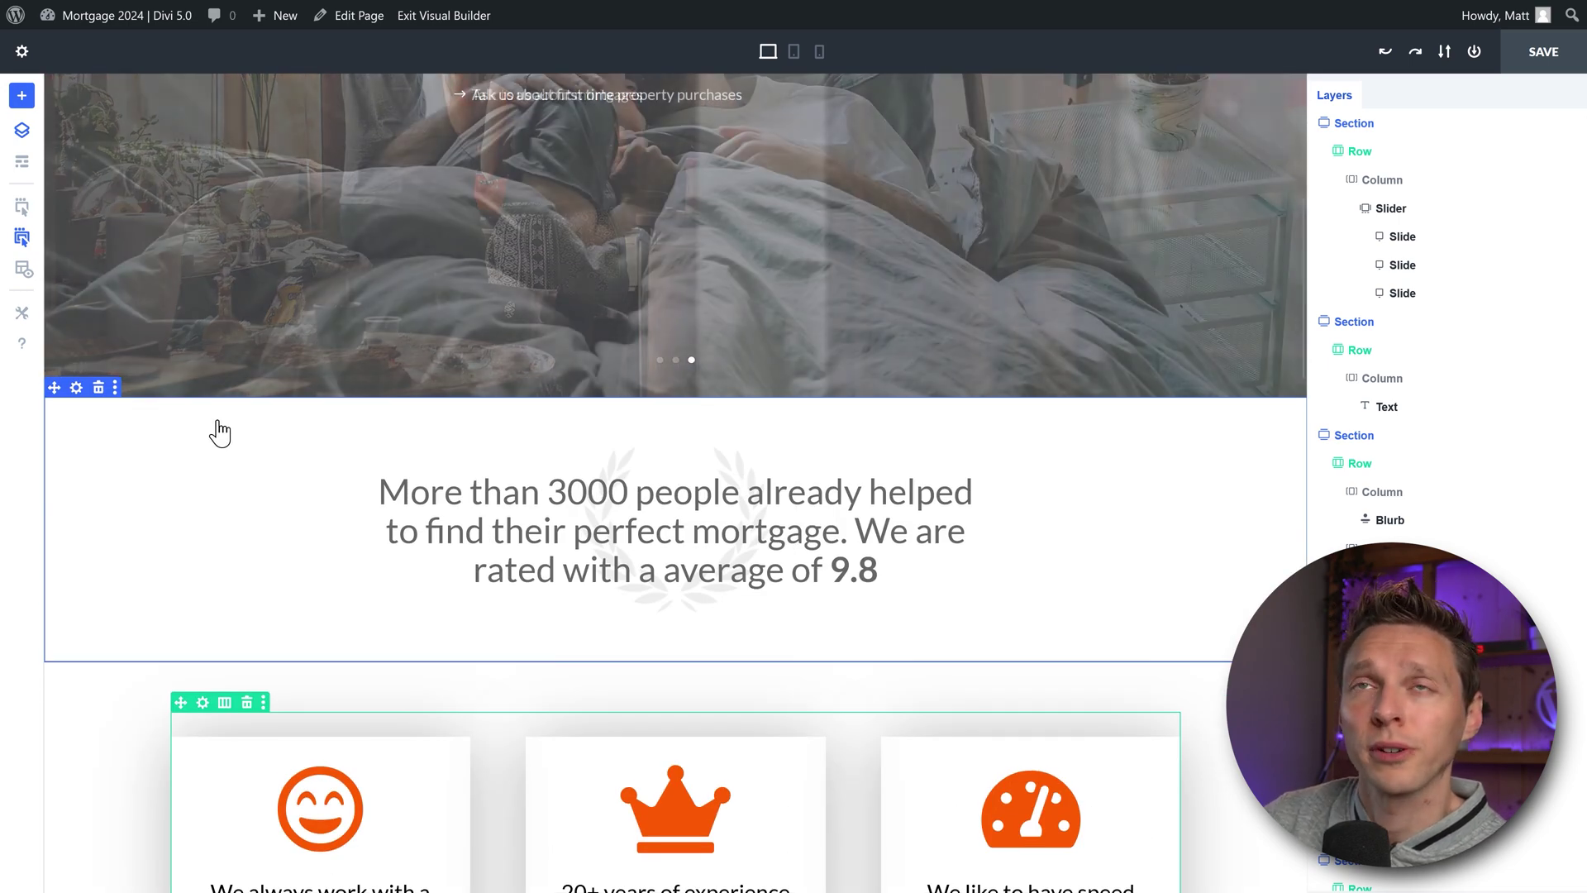
pyautogui.click(22, 134)
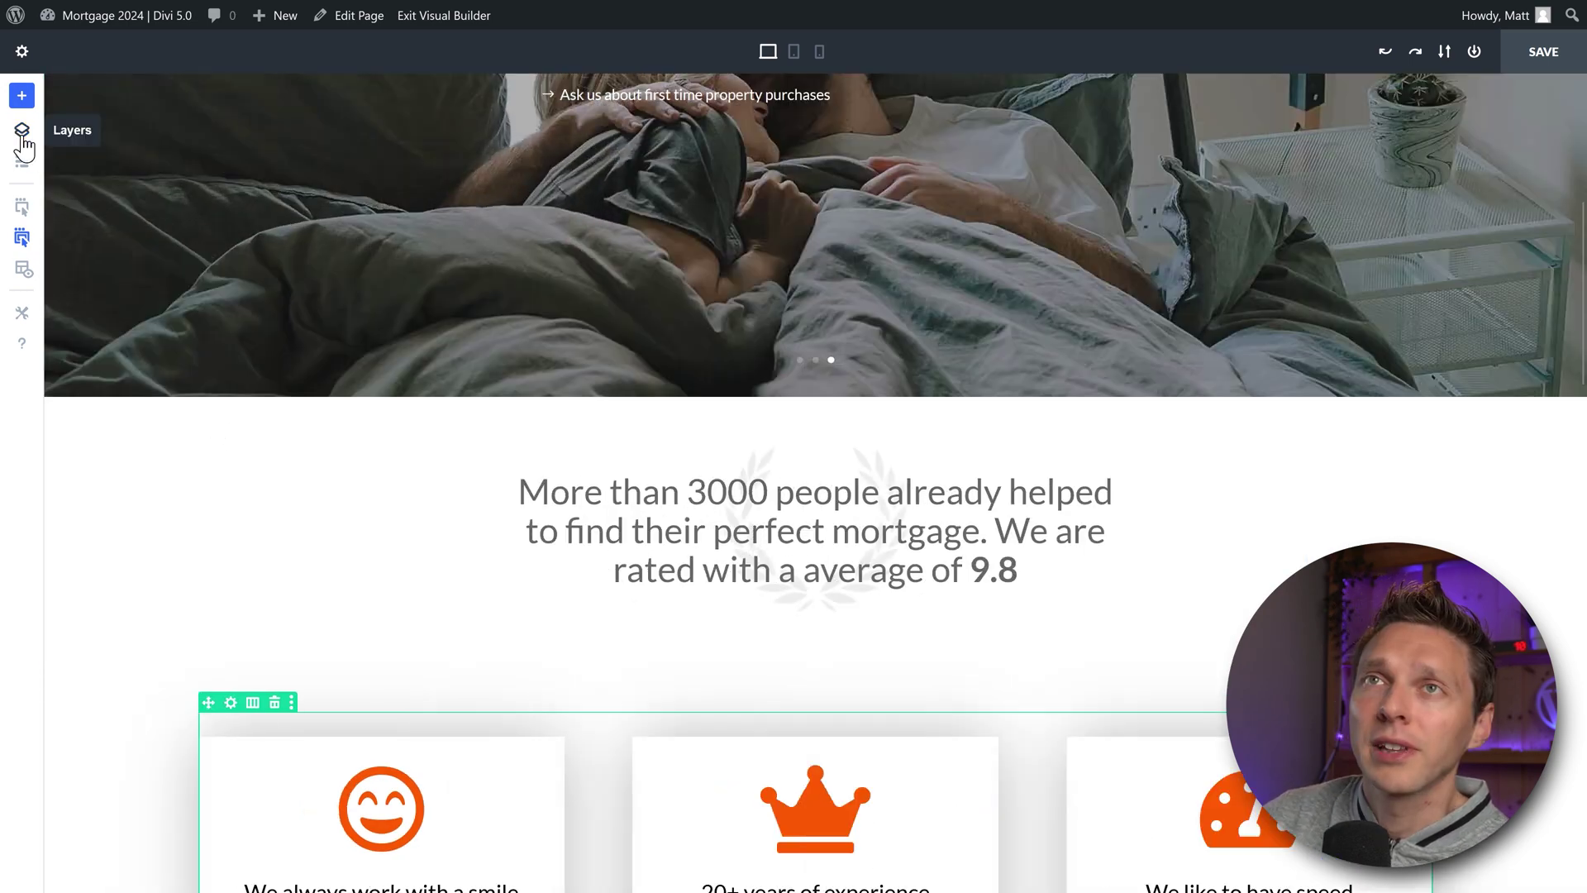
# Step: Examine the page's section, row and module structure by toggling Wireframe View, and return to the visual layout
pyautogui.click(23, 163)
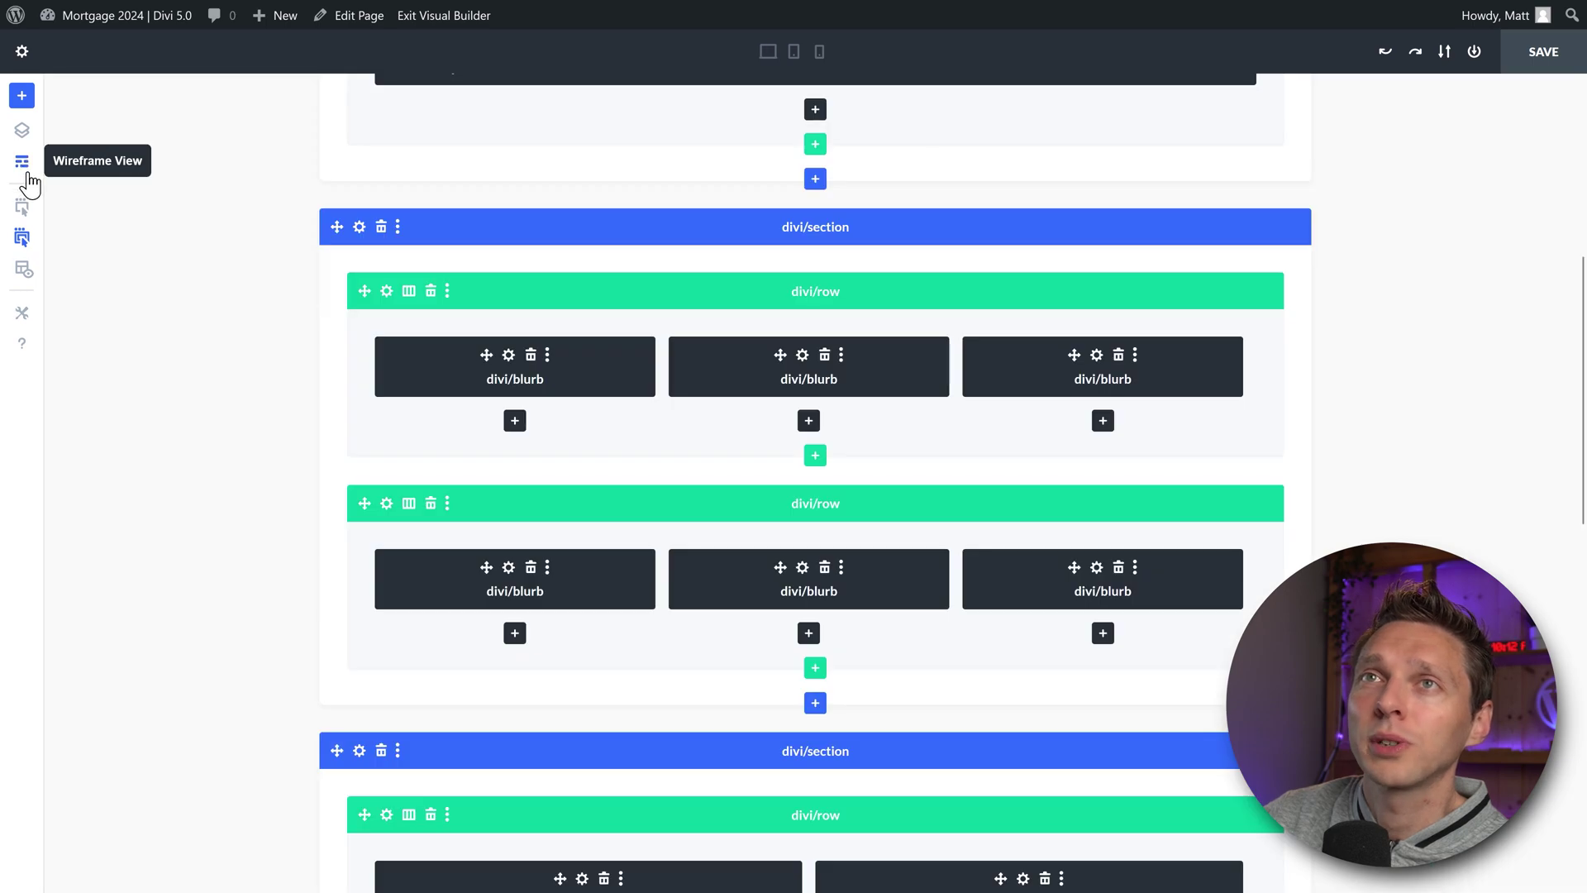
pyautogui.click(28, 173)
pyautogui.click(27, 174)
pyautogui.scroll(-3, 85, 202)
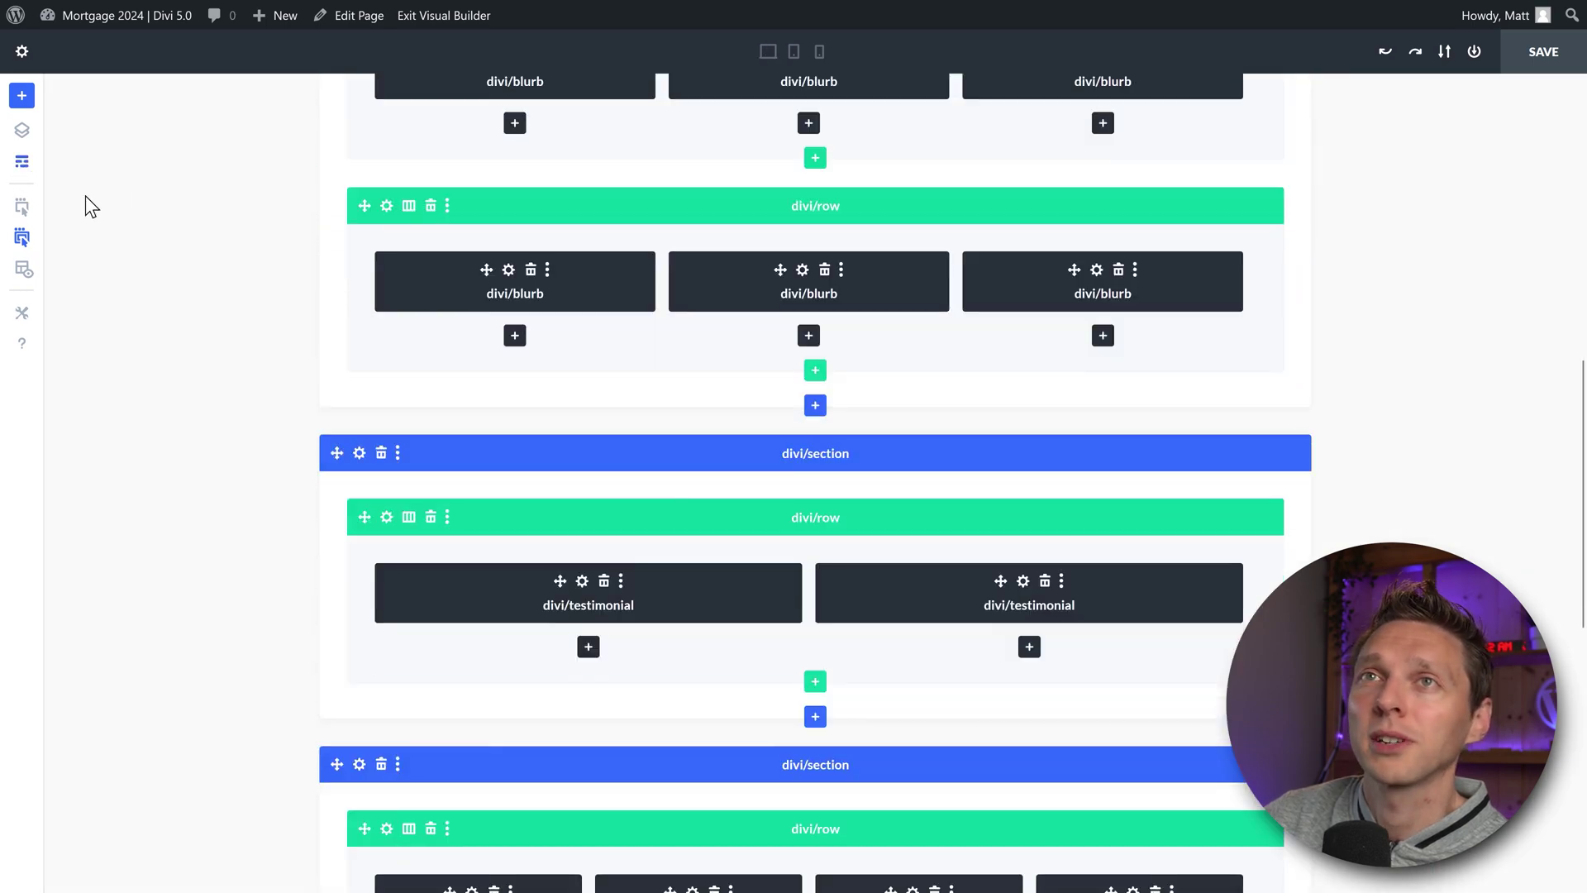
pyautogui.click(28, 166)
pyautogui.scroll(-2, 52, 192)
pyautogui.click(23, 163)
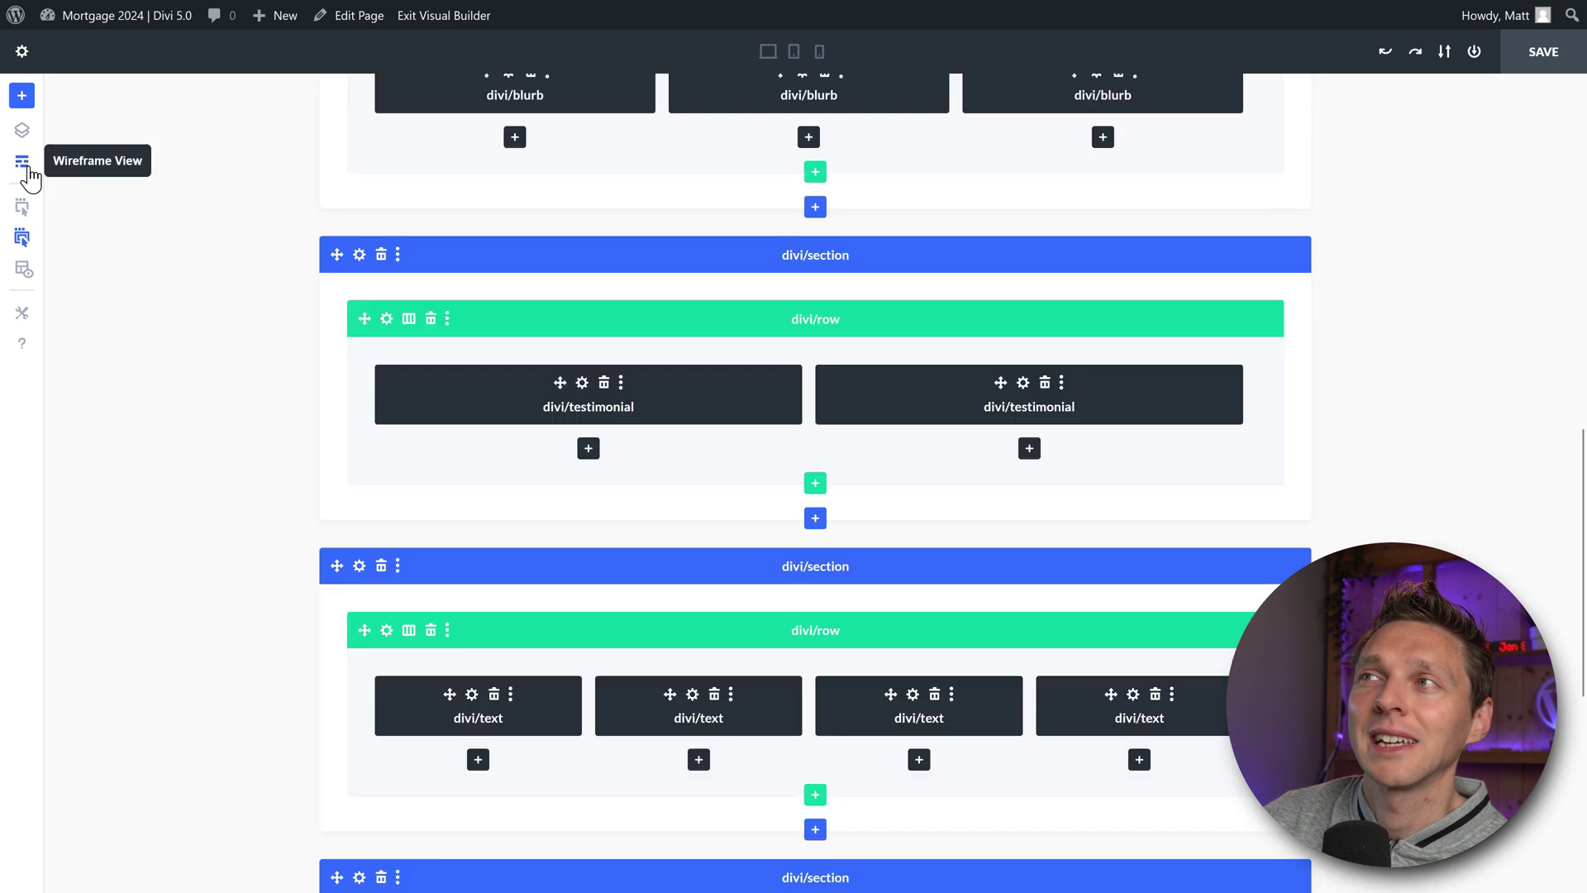
pyautogui.click(24, 163)
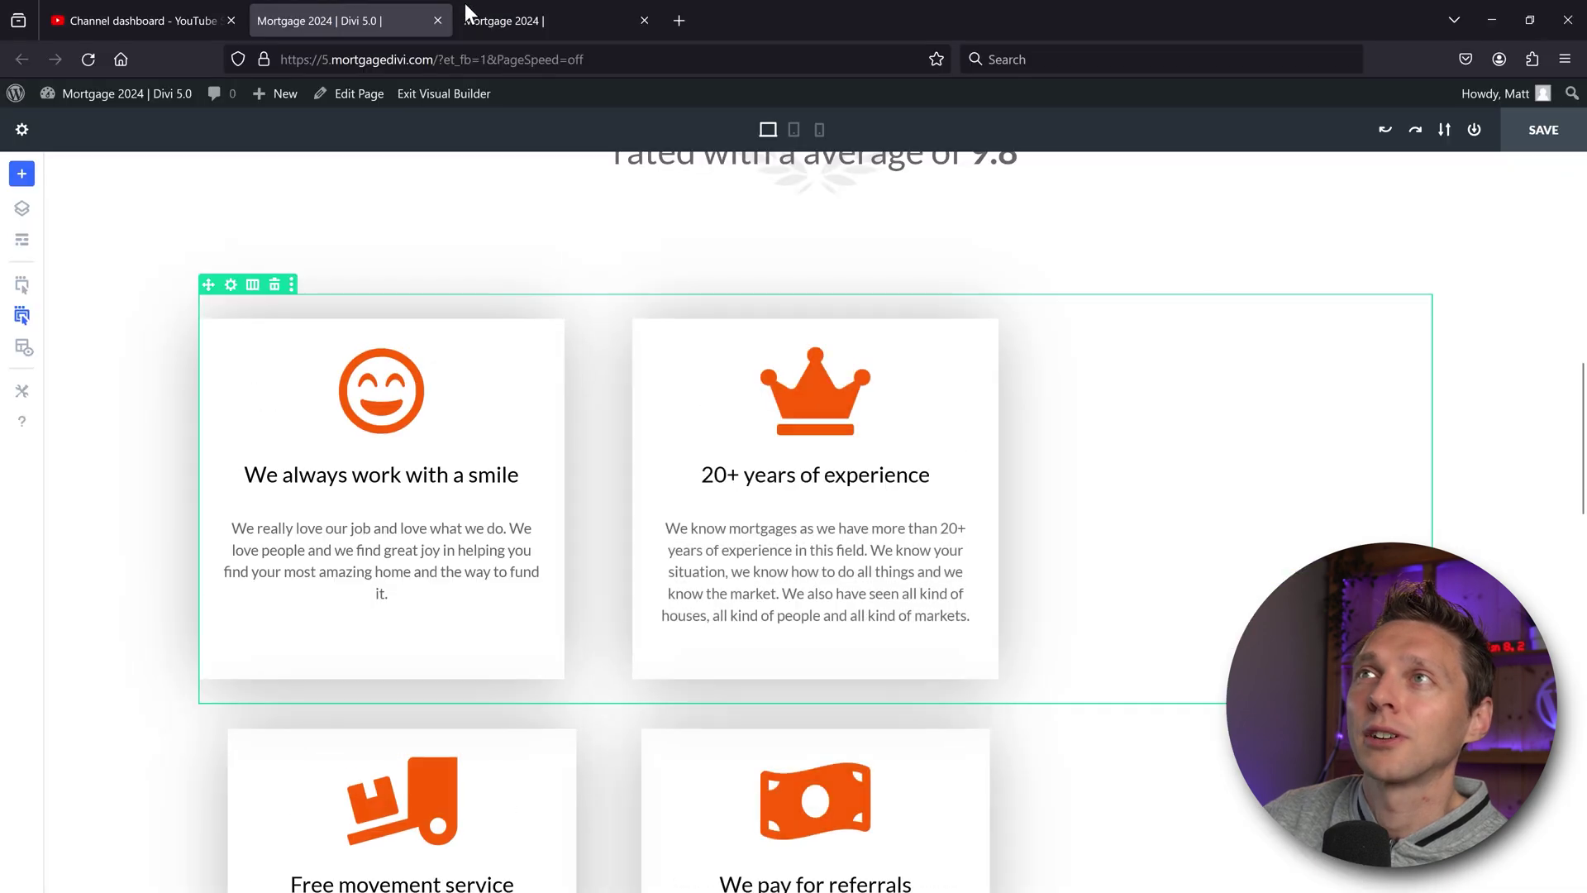
# Step: Switch to the older Mortgage 2024 builder and compare its wireframe view with its desktop view
pyautogui.click(468, 12)
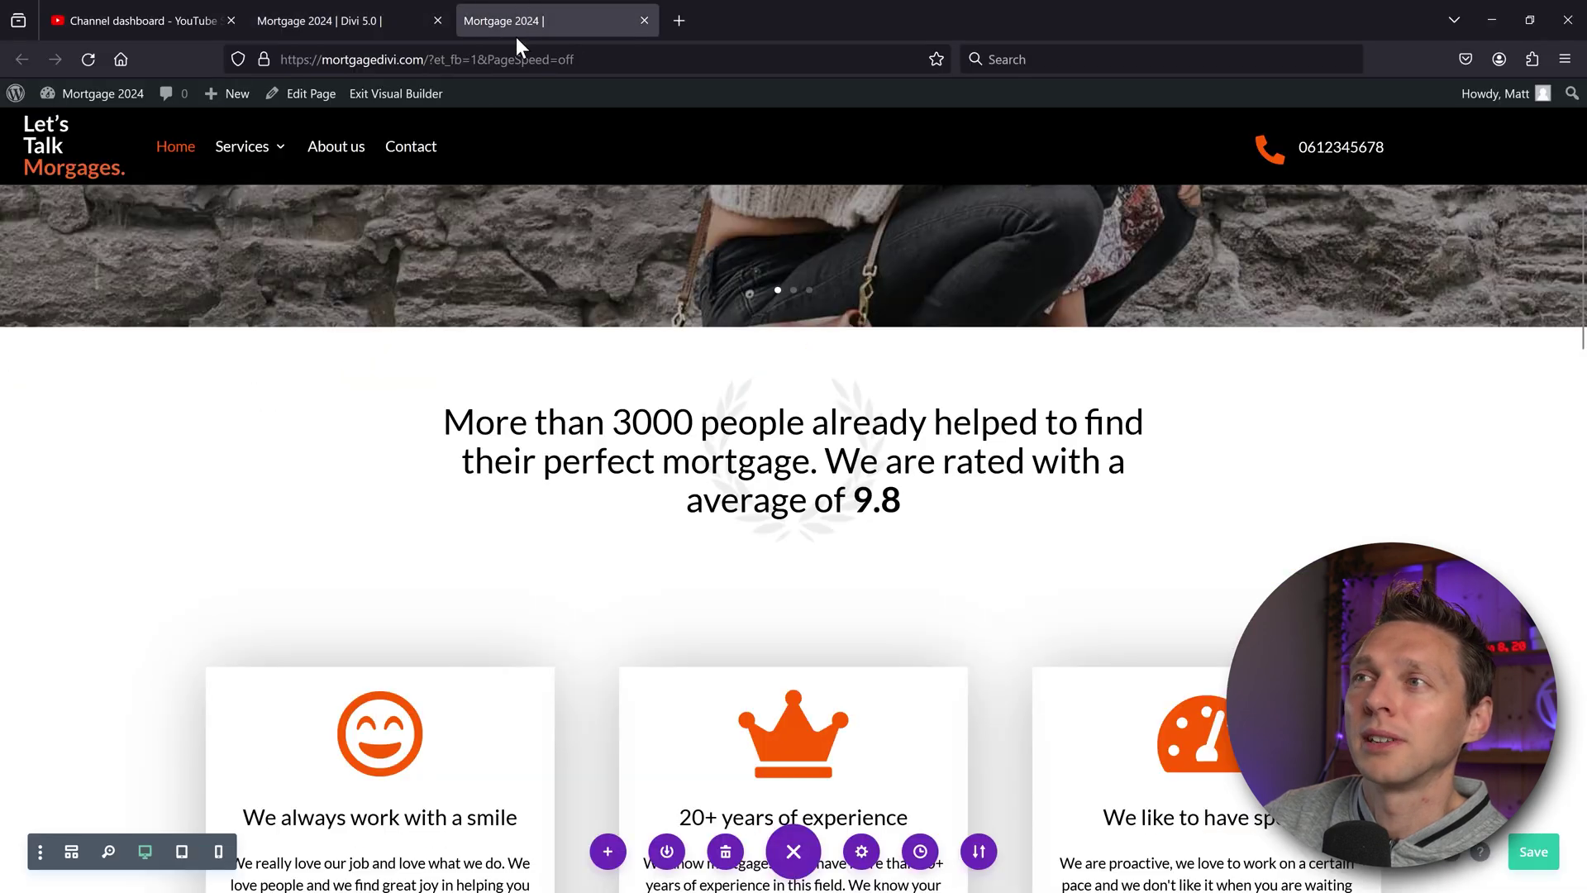
pyautogui.scroll(-4, 368, 493)
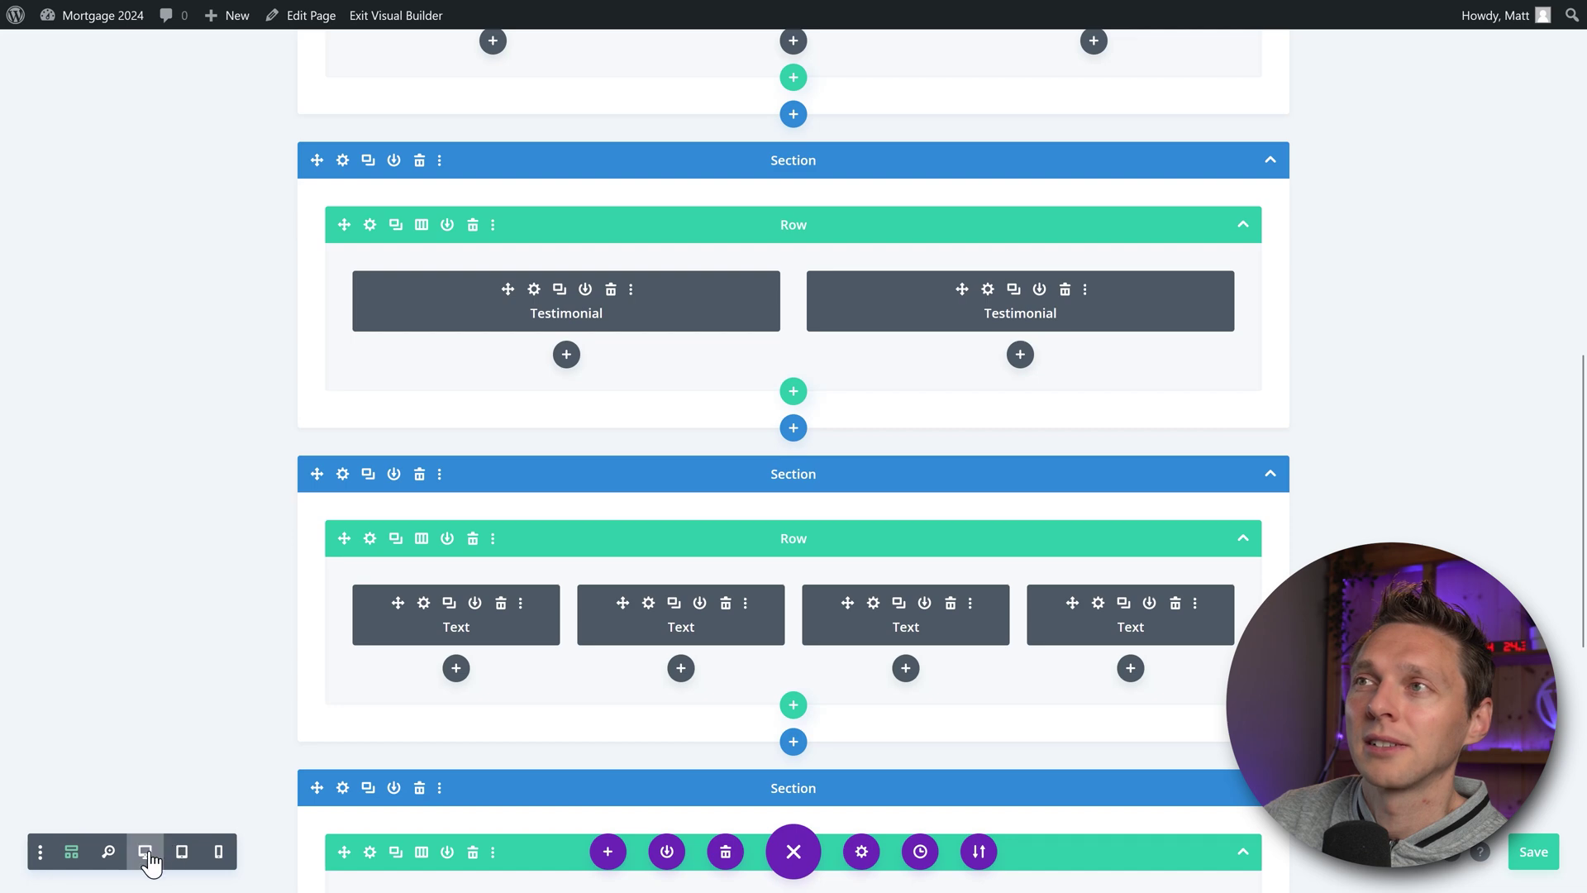
pyautogui.click(146, 851)
pyautogui.click(75, 851)
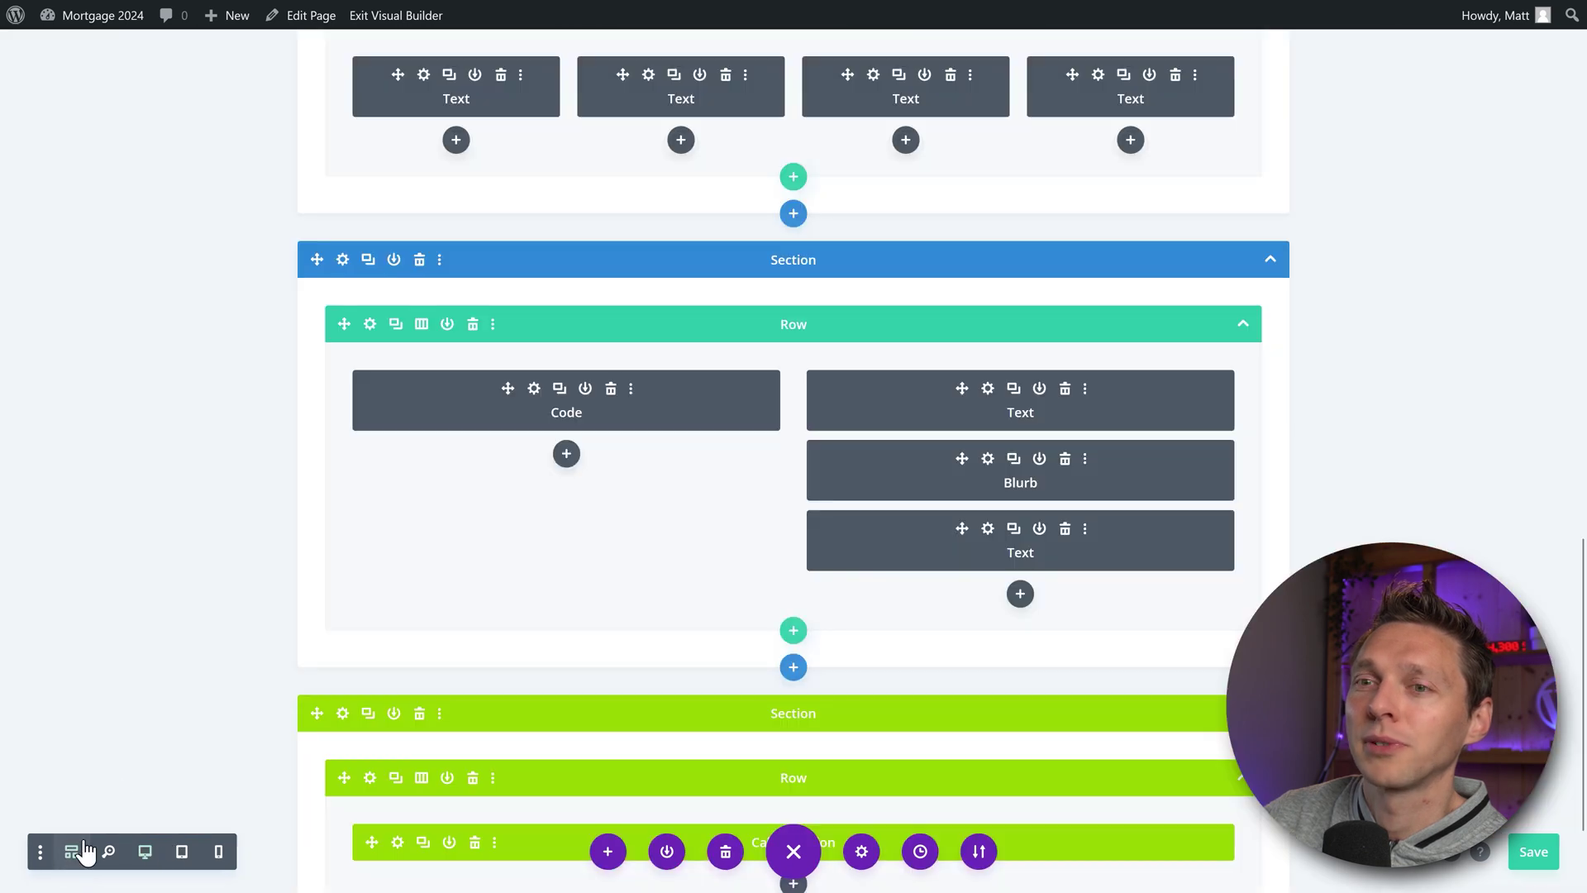
pyautogui.click(145, 852)
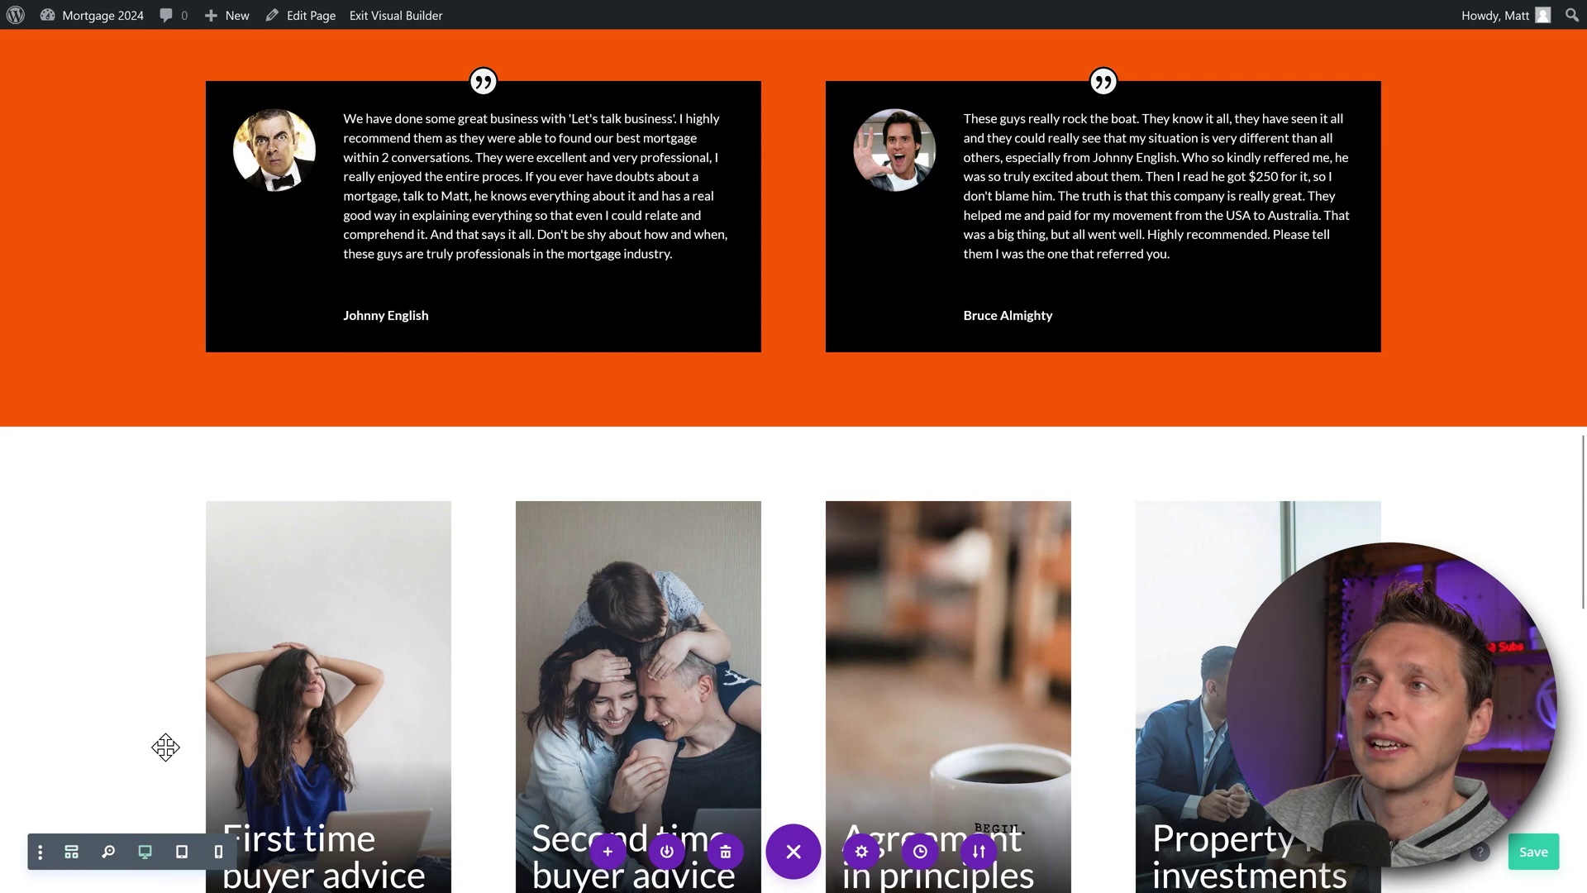
pyautogui.scroll(5, 165, 696)
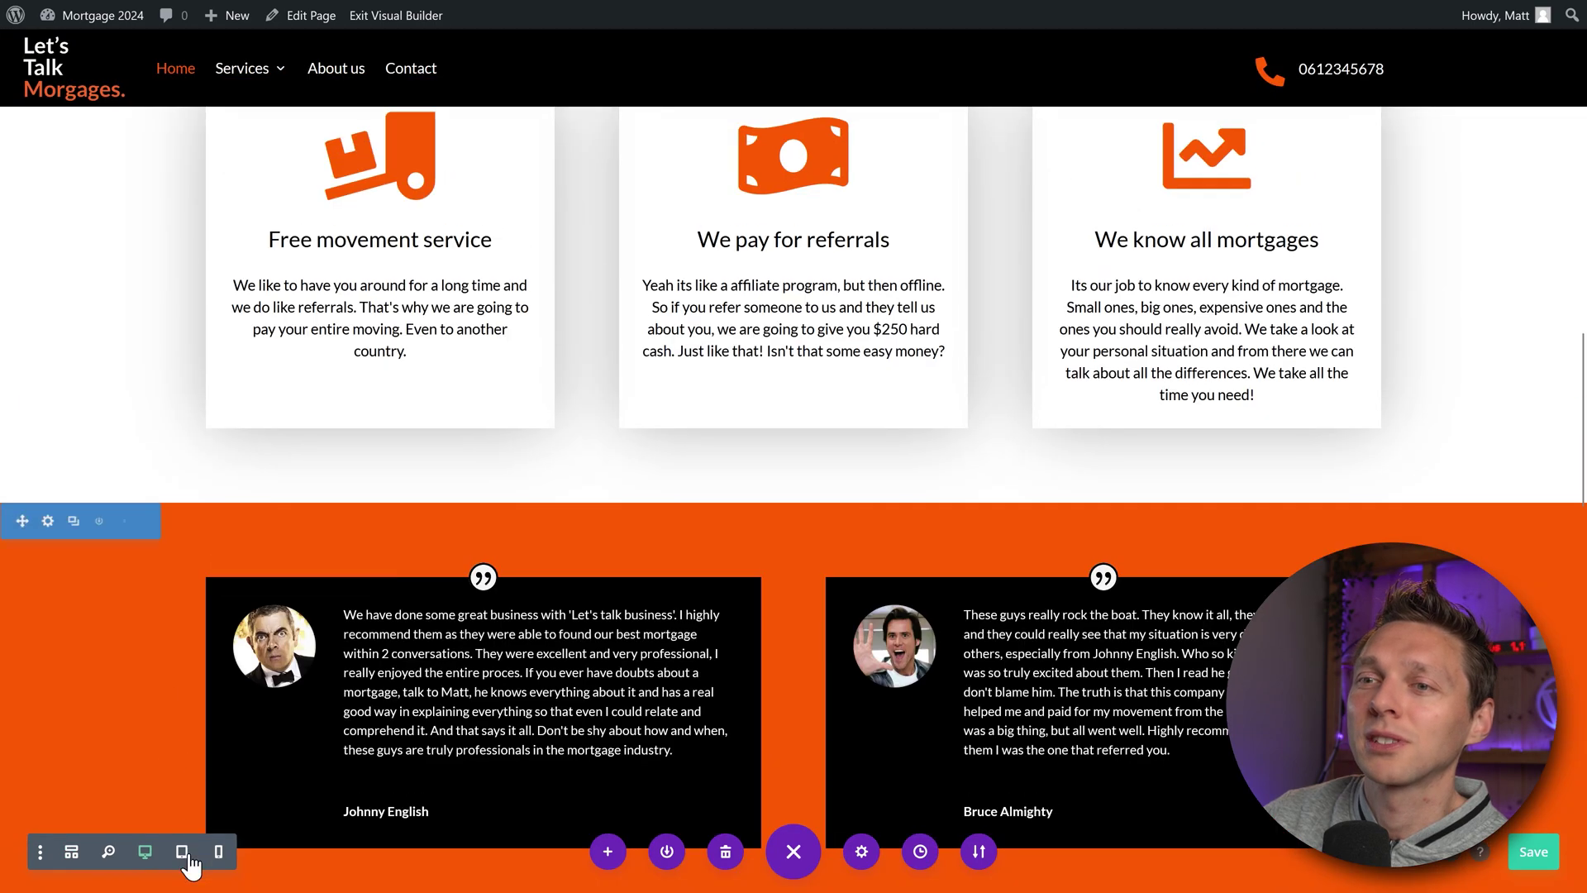
# Step: Preview the Mortgage 2024 page in tablet and phone views and return it to desktop view
pyautogui.click(182, 851)
pyautogui.click(219, 852)
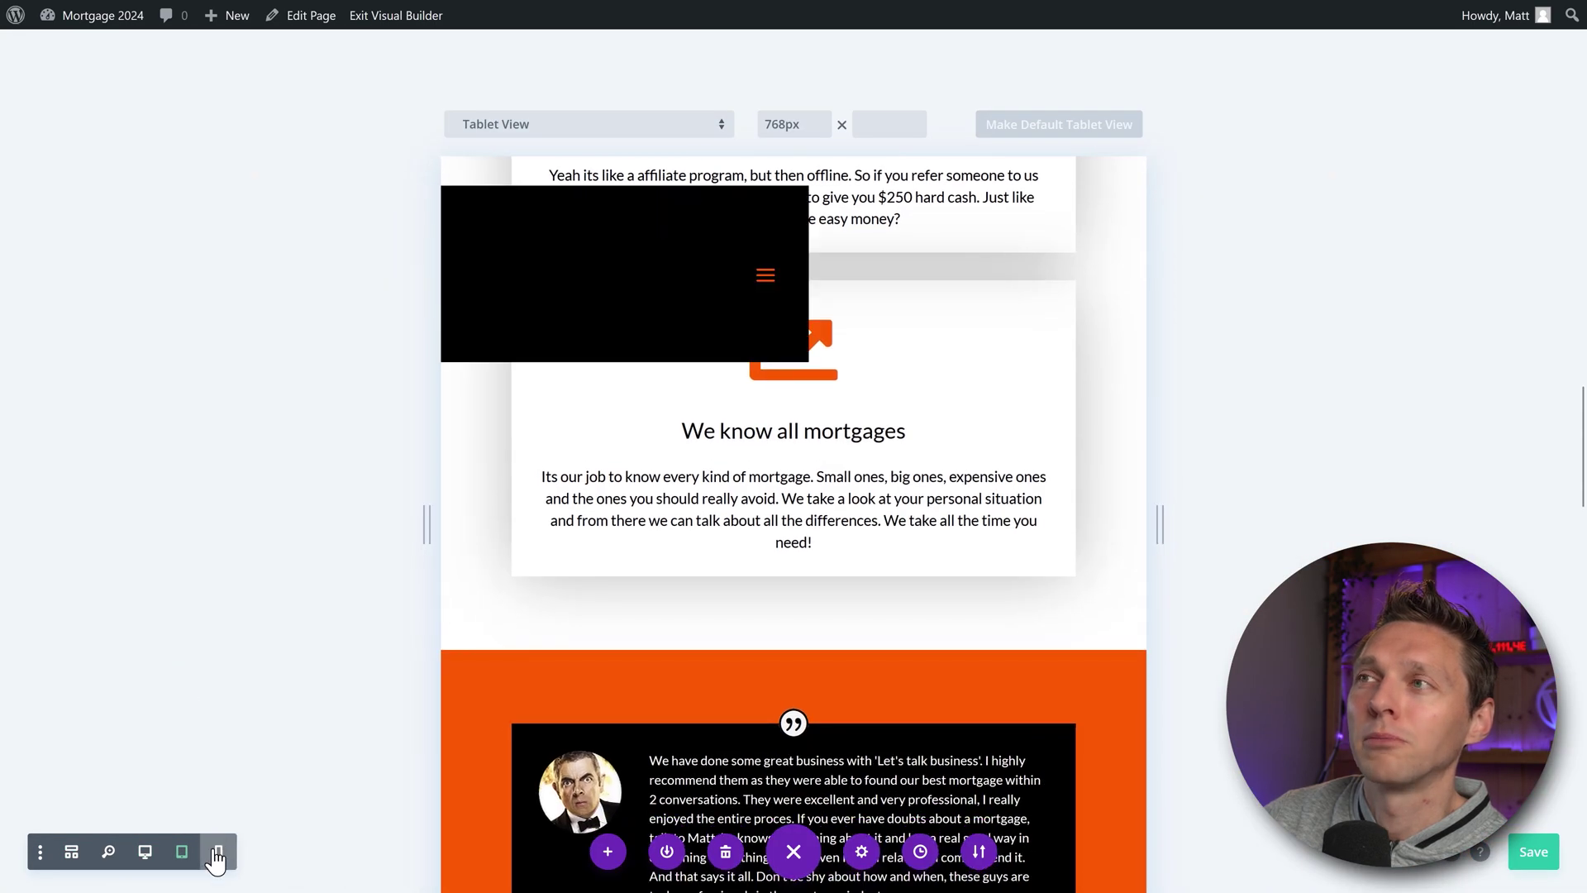
pyautogui.scroll(10, 212, 637)
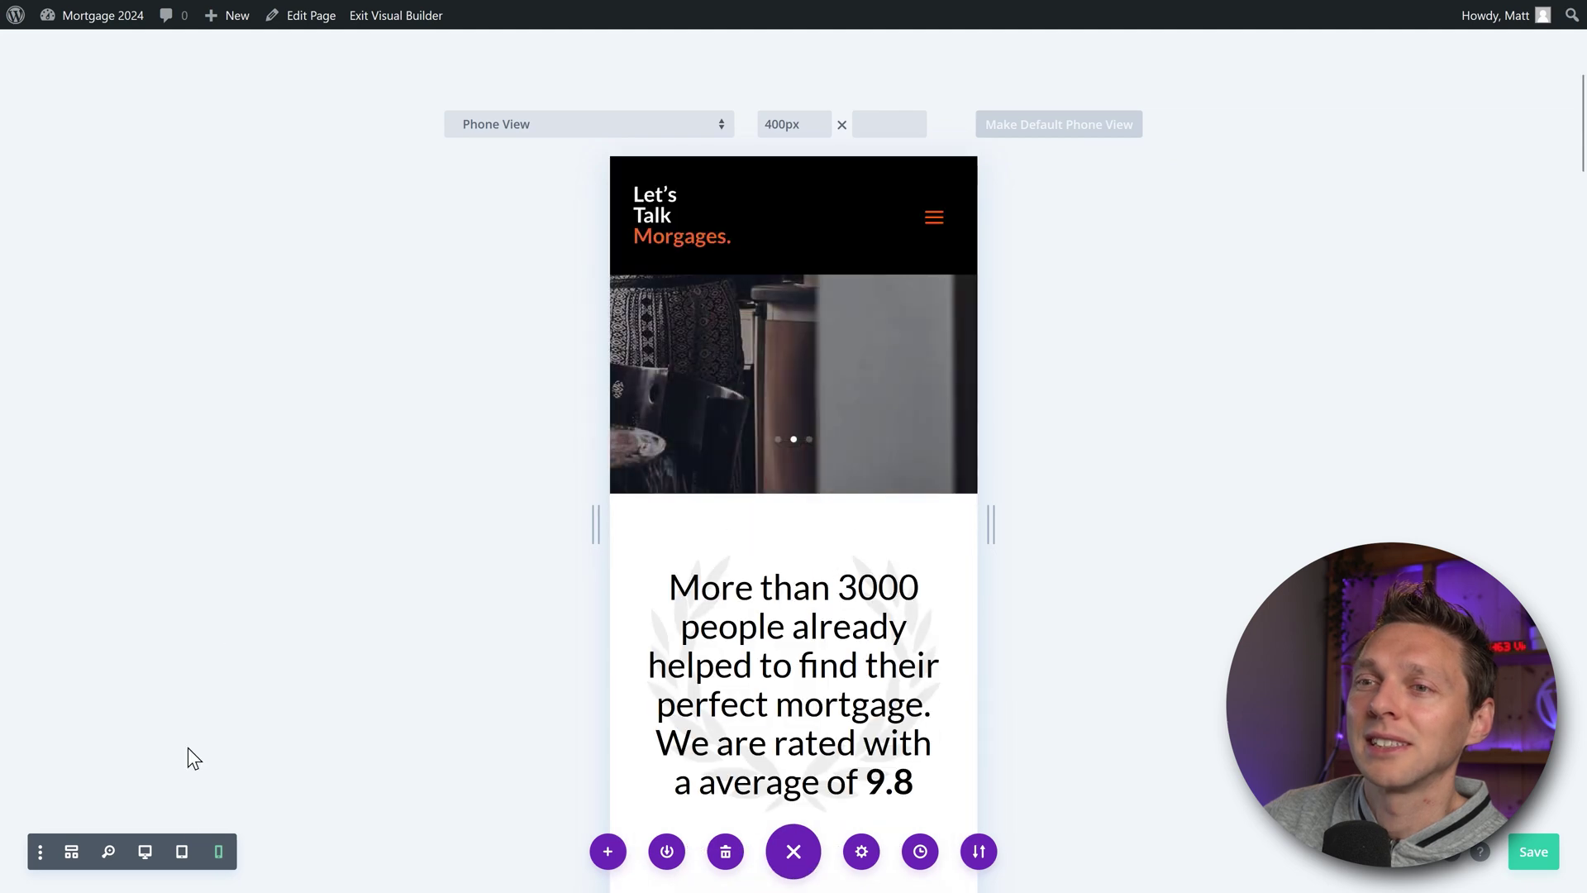
pyautogui.click(182, 853)
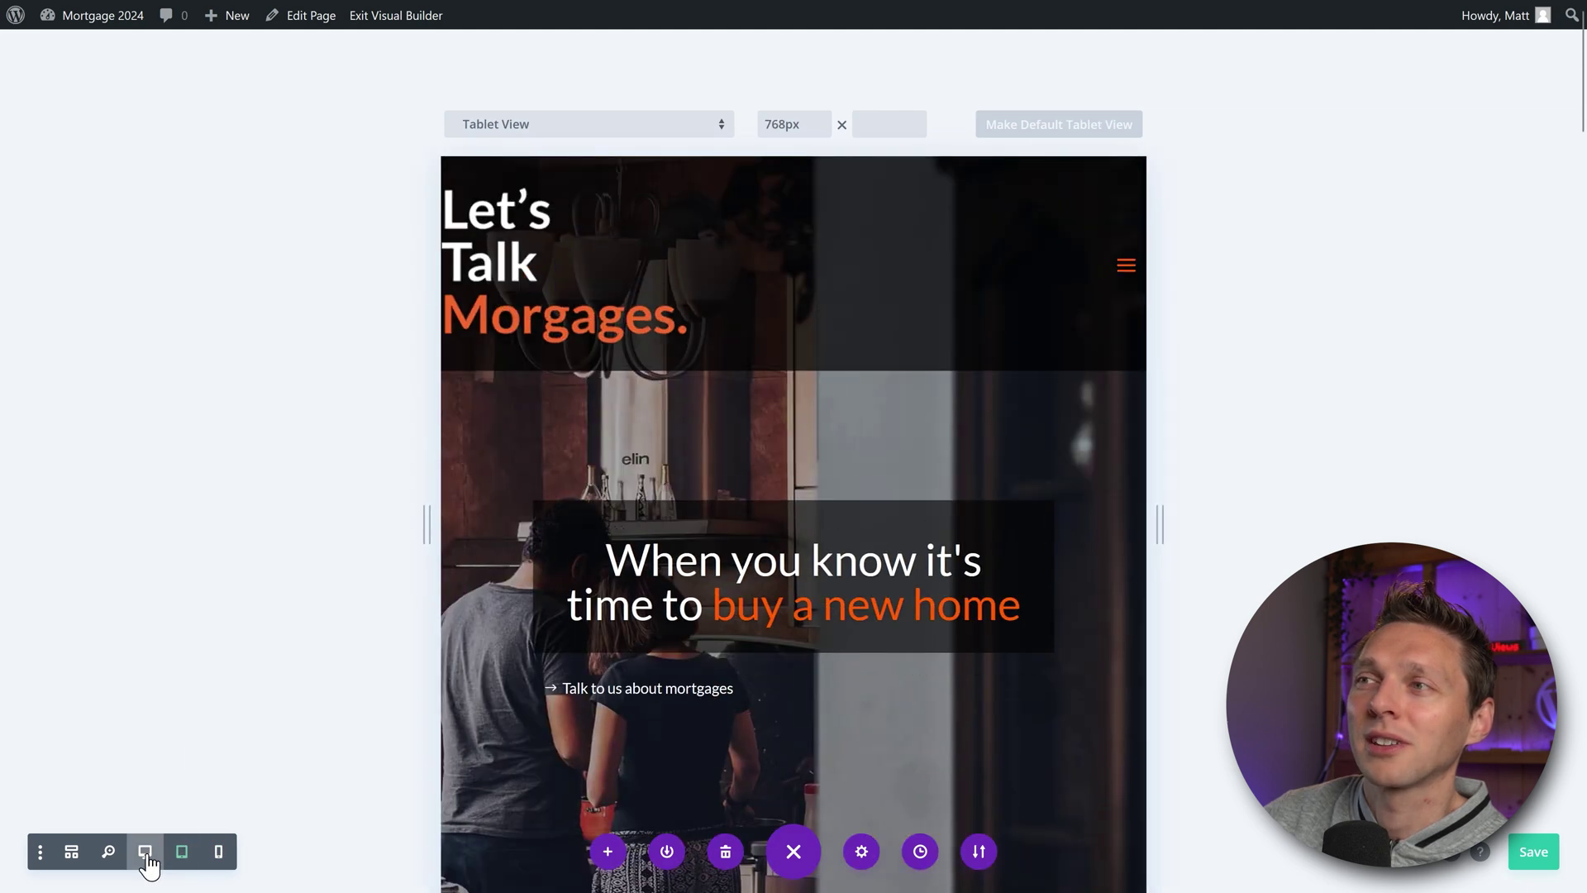
pyautogui.click(146, 853)
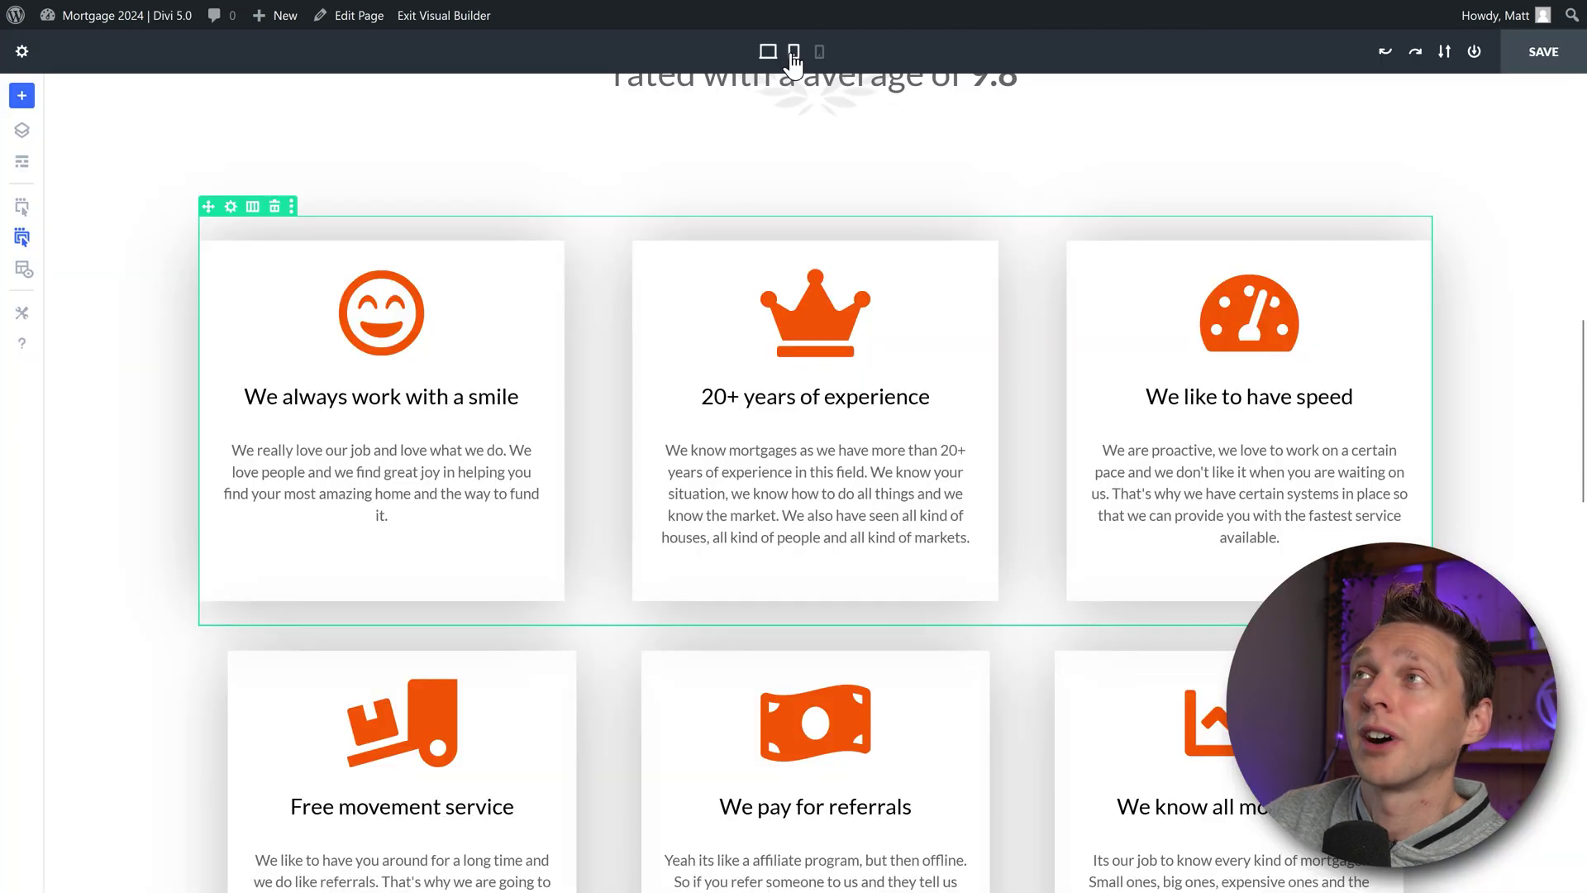
# Step: Return to the Divi 5.0 builder and toggle the page between the tablet and desktop layouts
pyautogui.click(795, 52)
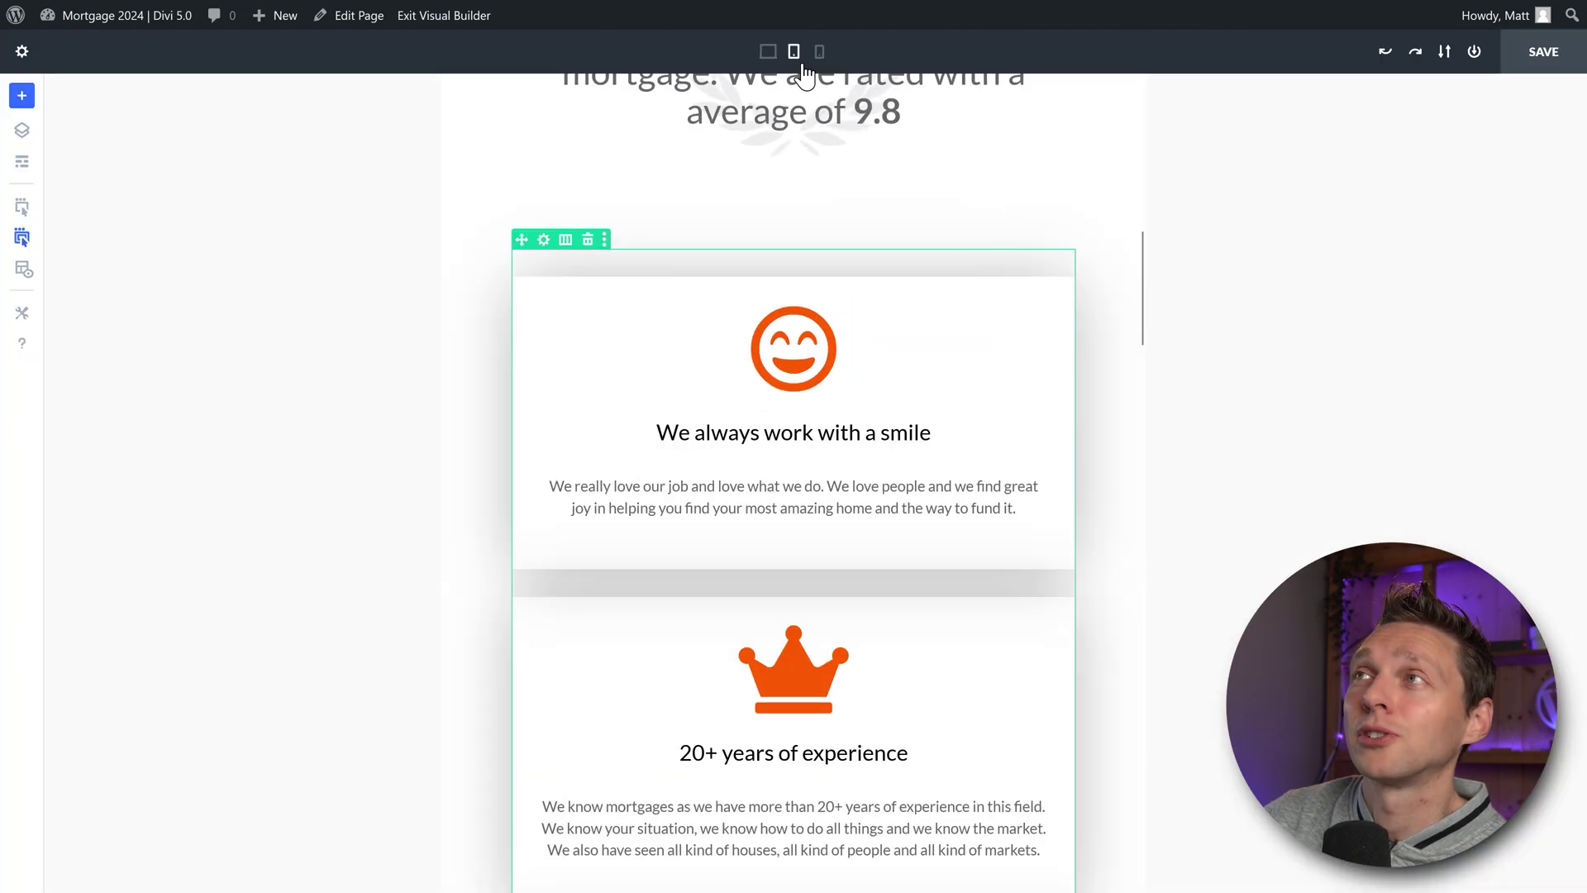
pyautogui.click(768, 51)
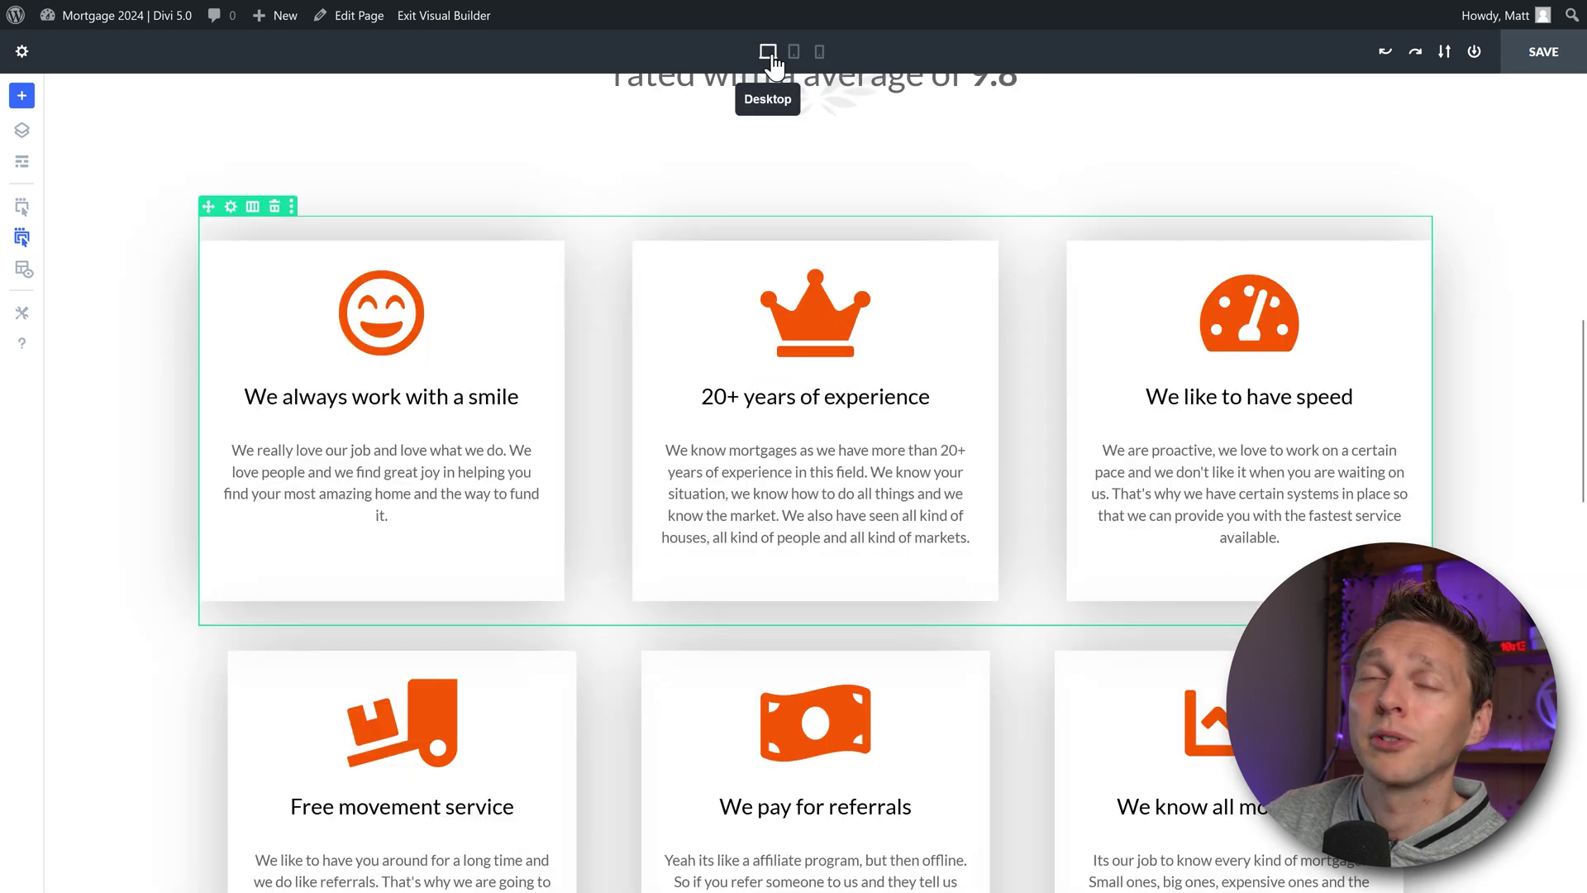
pyautogui.click(794, 52)
pyautogui.click(768, 52)
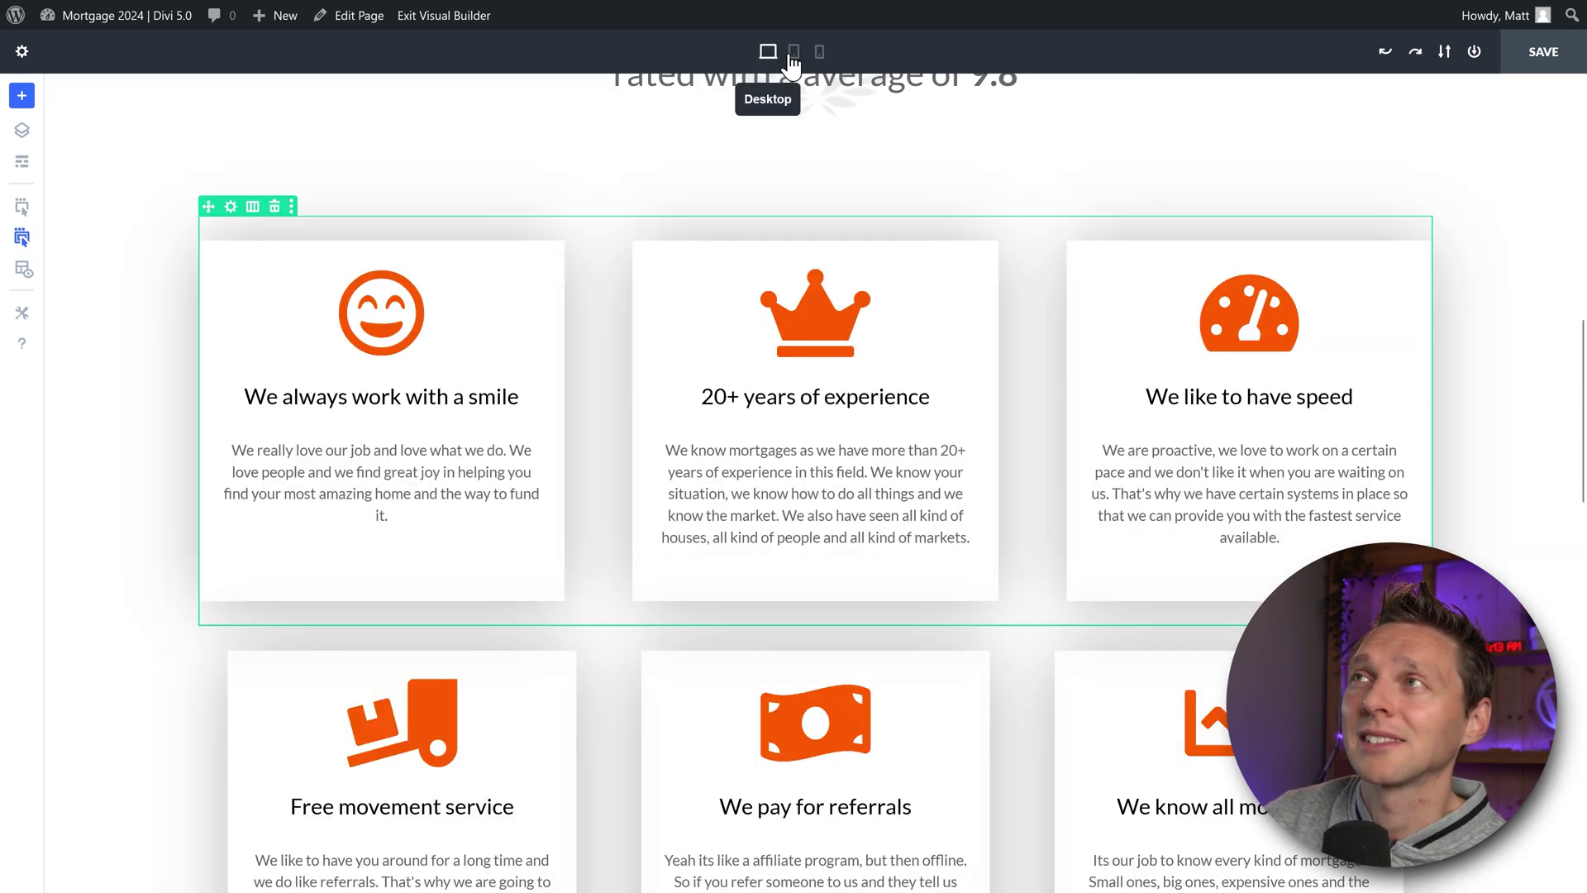
# Step: Cycle the Divi 5.0 page through the tablet and phone layouts and return it to the desktop layout
pyautogui.click(794, 51)
pyautogui.click(819, 51)
pyautogui.click(768, 52)
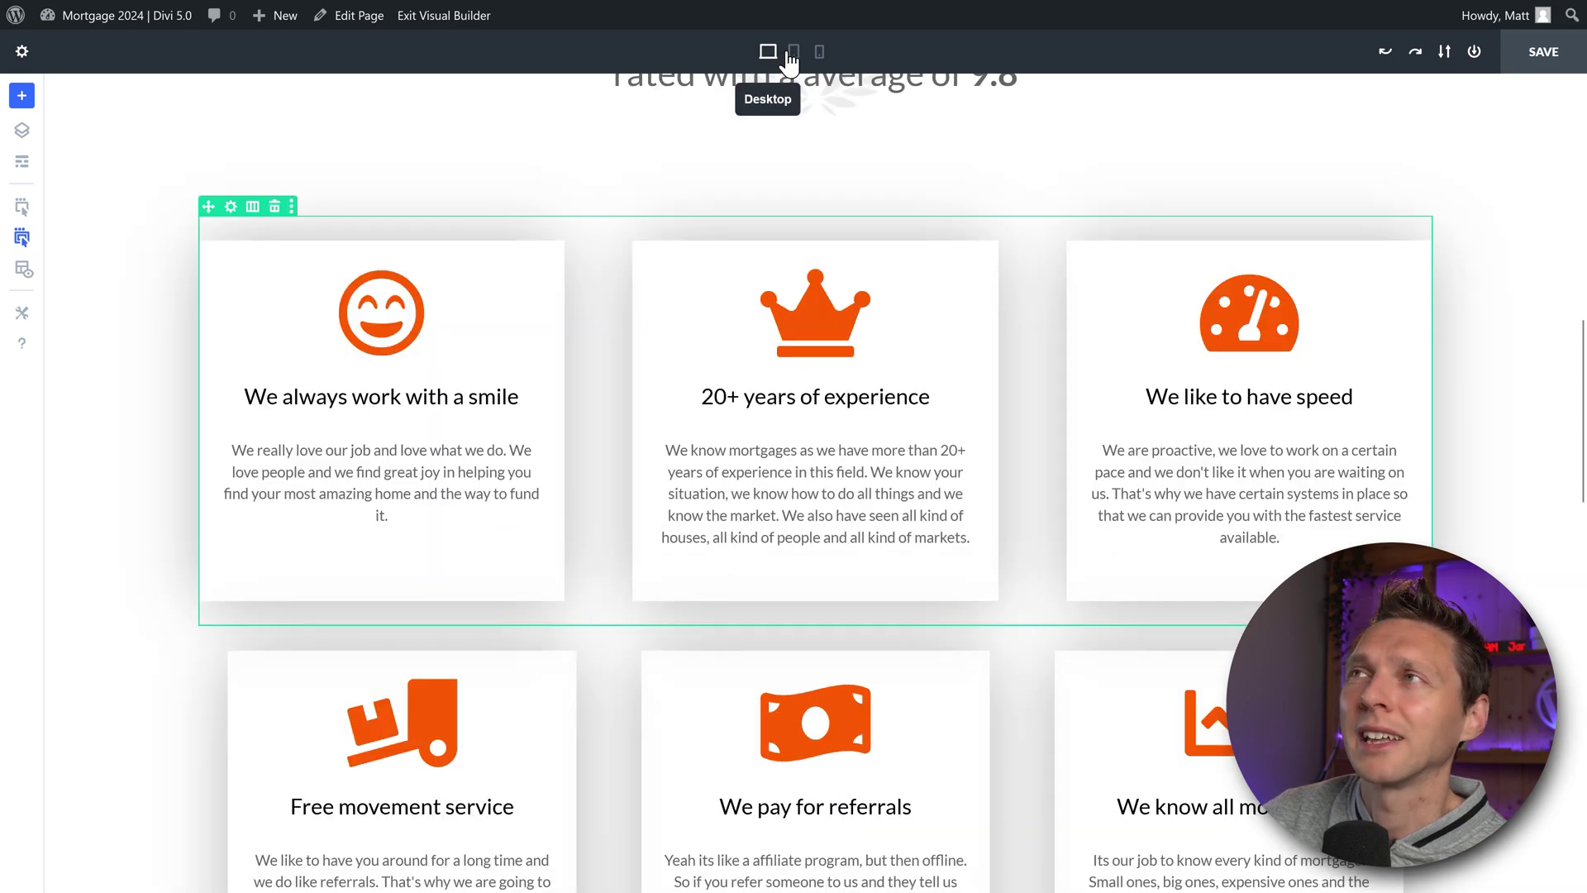
pyautogui.click(794, 52)
pyautogui.click(819, 51)
pyautogui.click(794, 51)
pyautogui.click(768, 52)
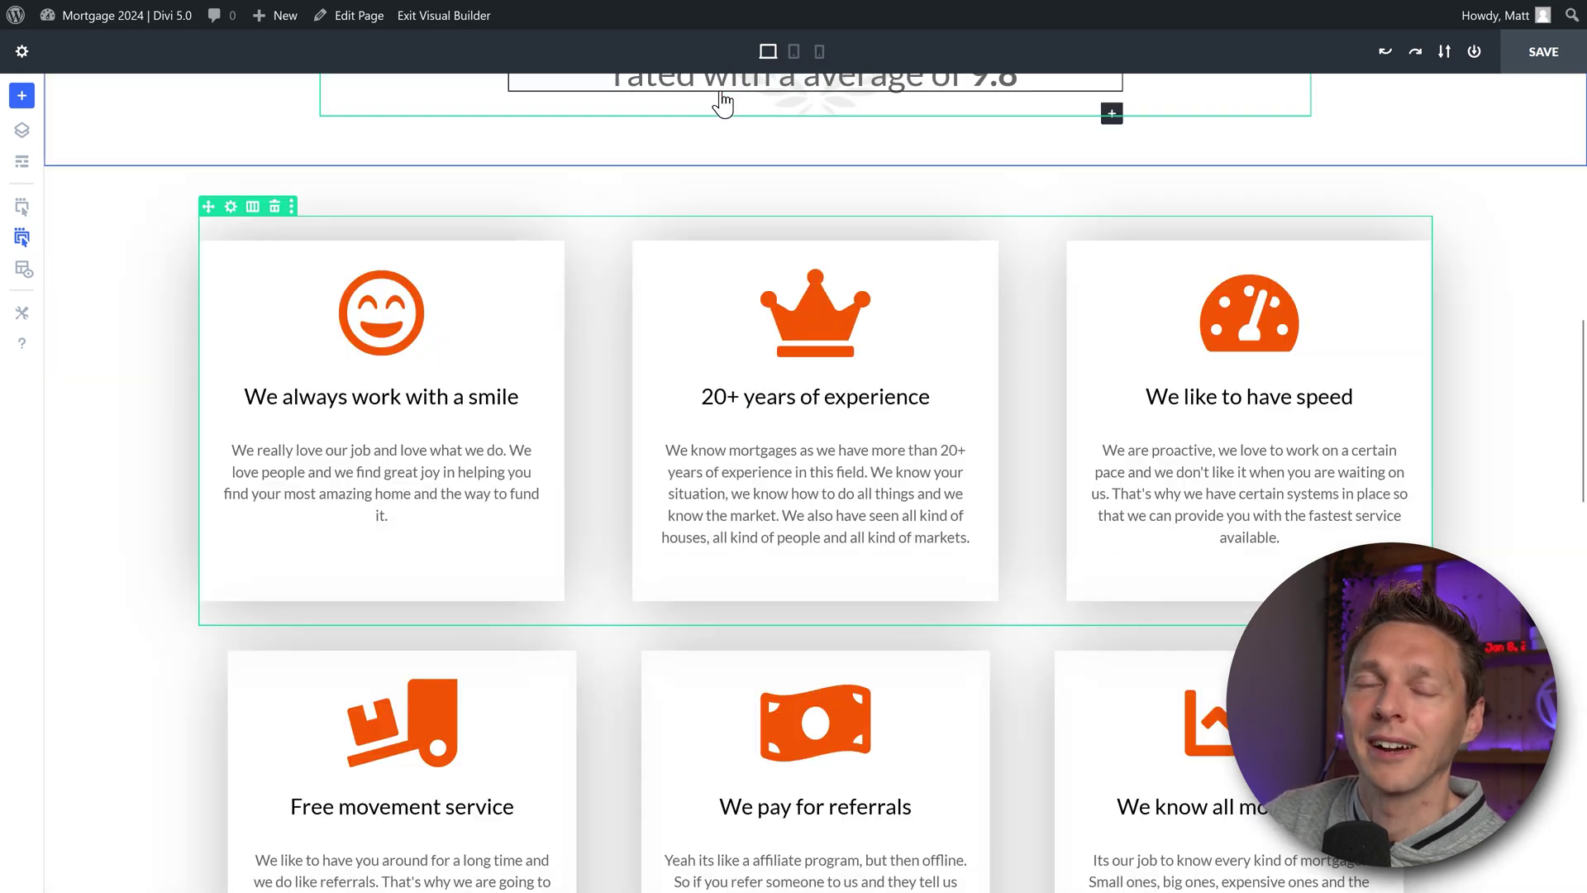
# Step: Show the page in Wireframe View, switch directly to the phone and tablet layouts, and return to desktop
pyautogui.click(25, 163)
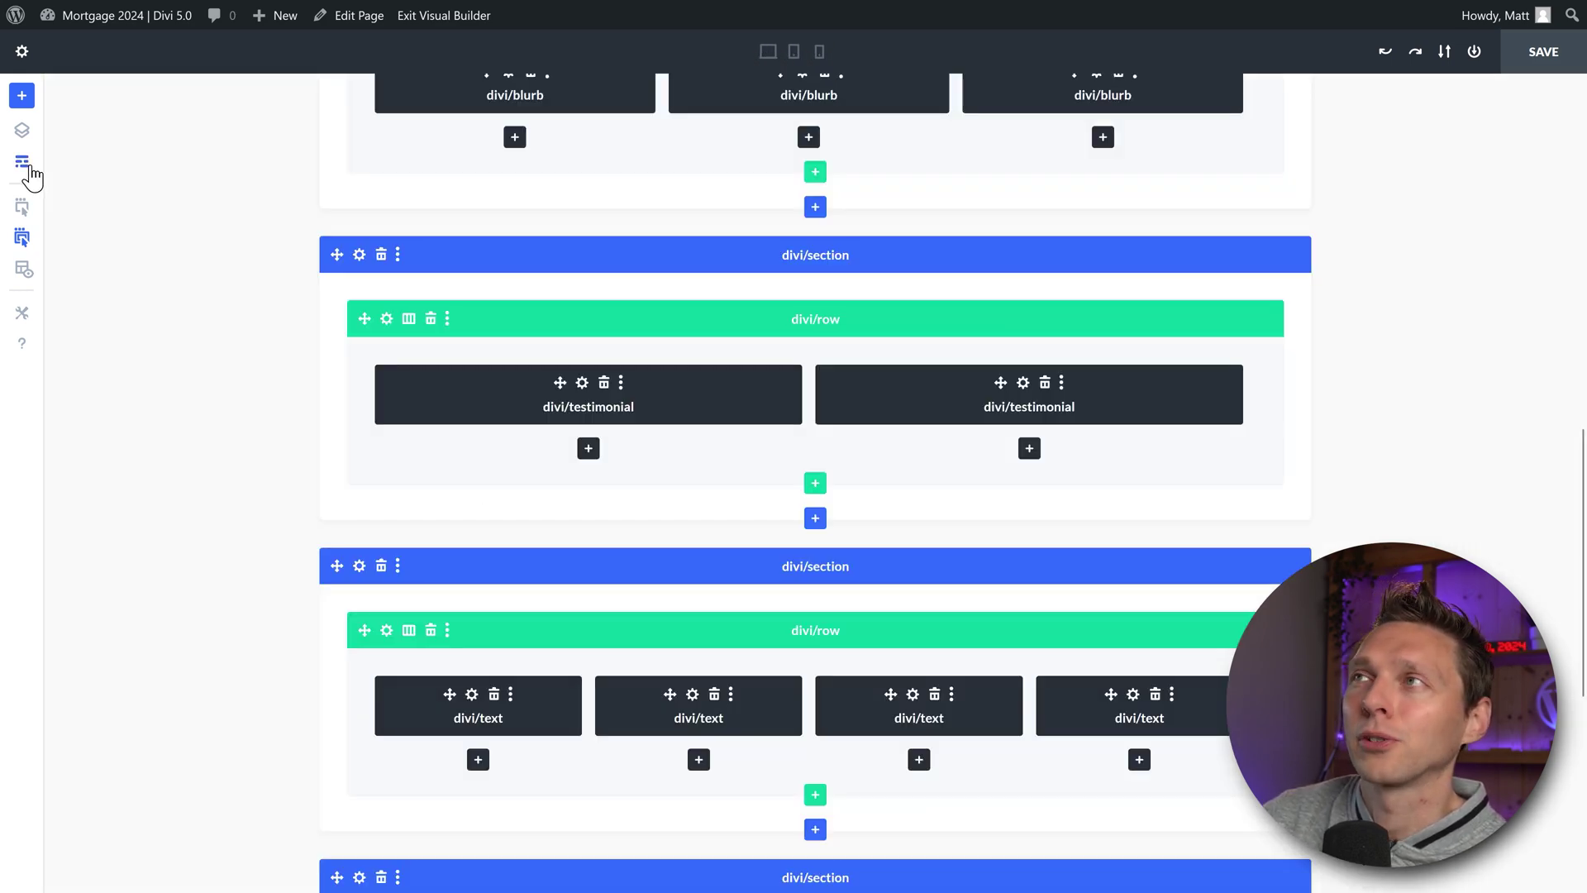
pyautogui.click(820, 52)
pyautogui.click(793, 52)
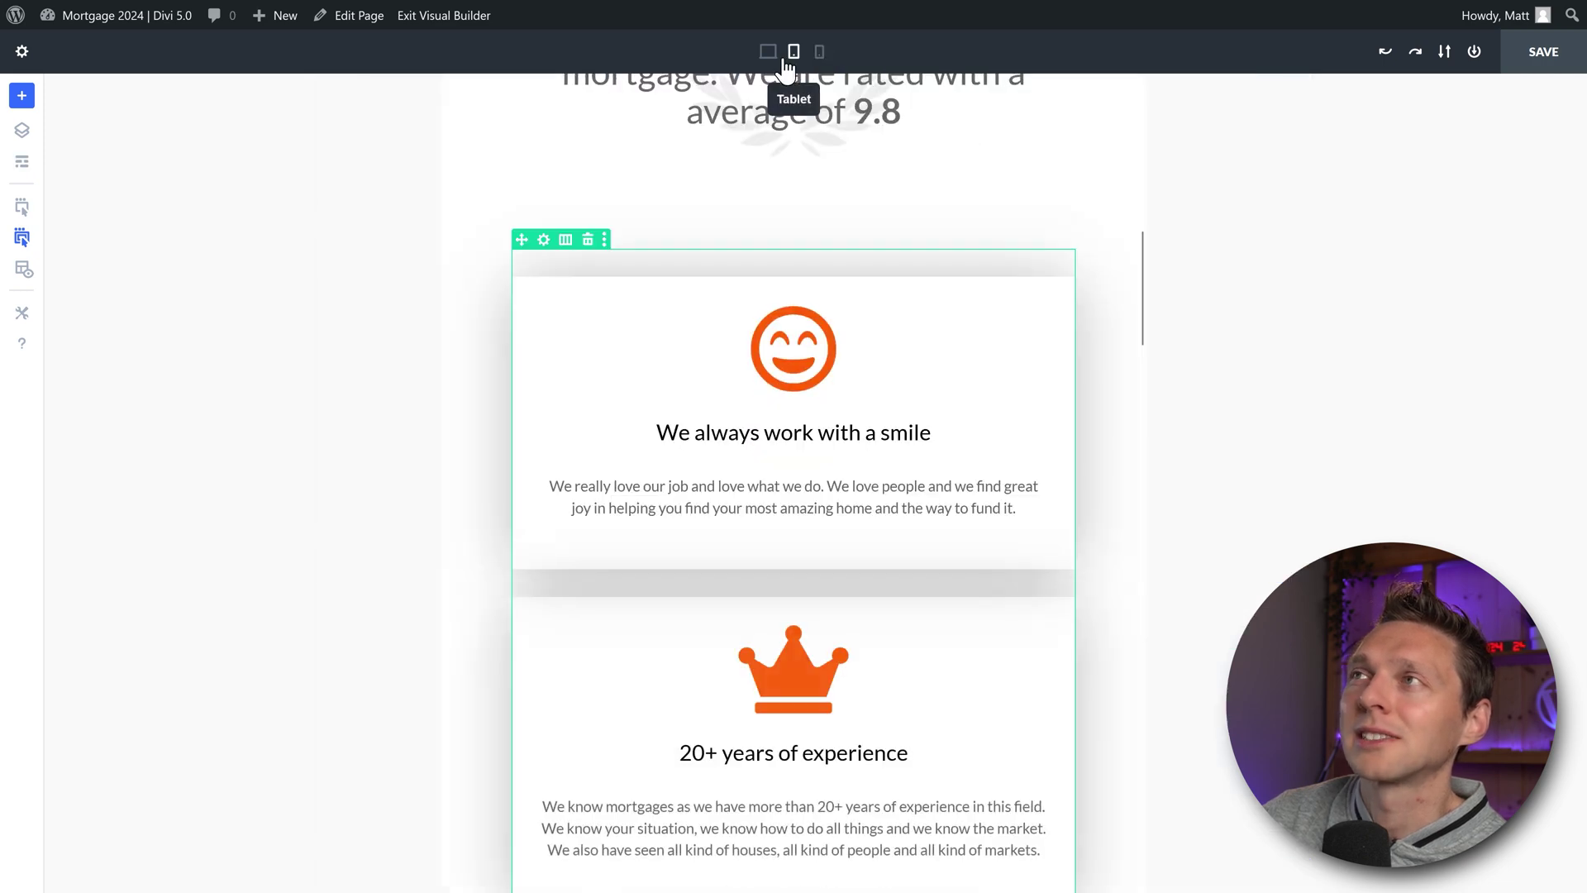
pyautogui.click(768, 51)
pyautogui.click(820, 51)
pyautogui.click(768, 52)
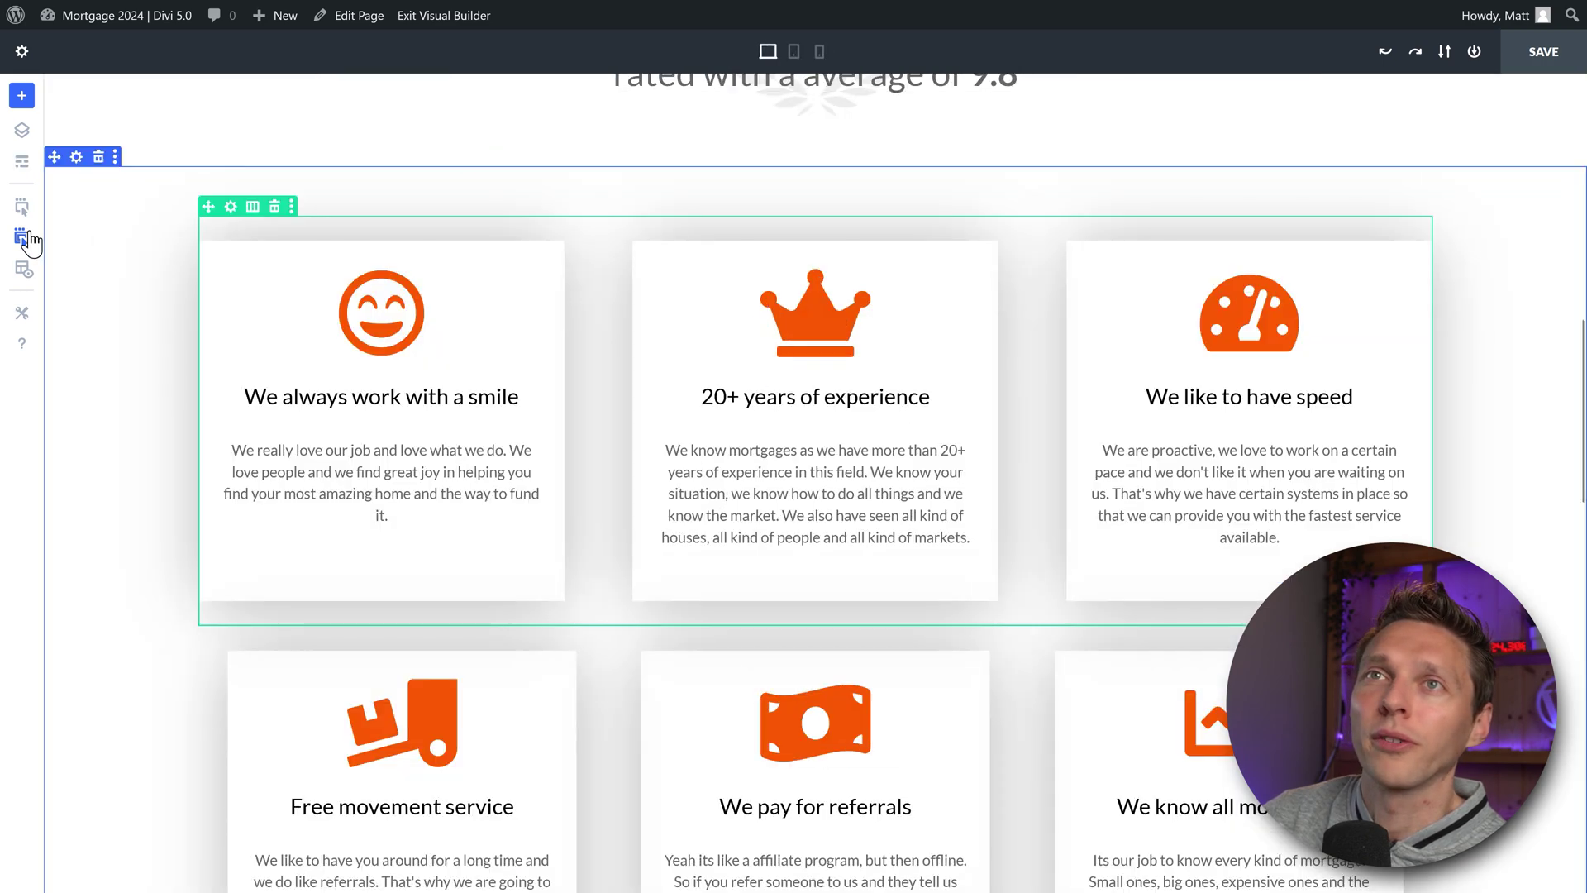
# Step: Switch from Wireframe View to hover mode and then click mode, and open the settings of the "20+ years of experience" blurb
pyautogui.click(22, 161)
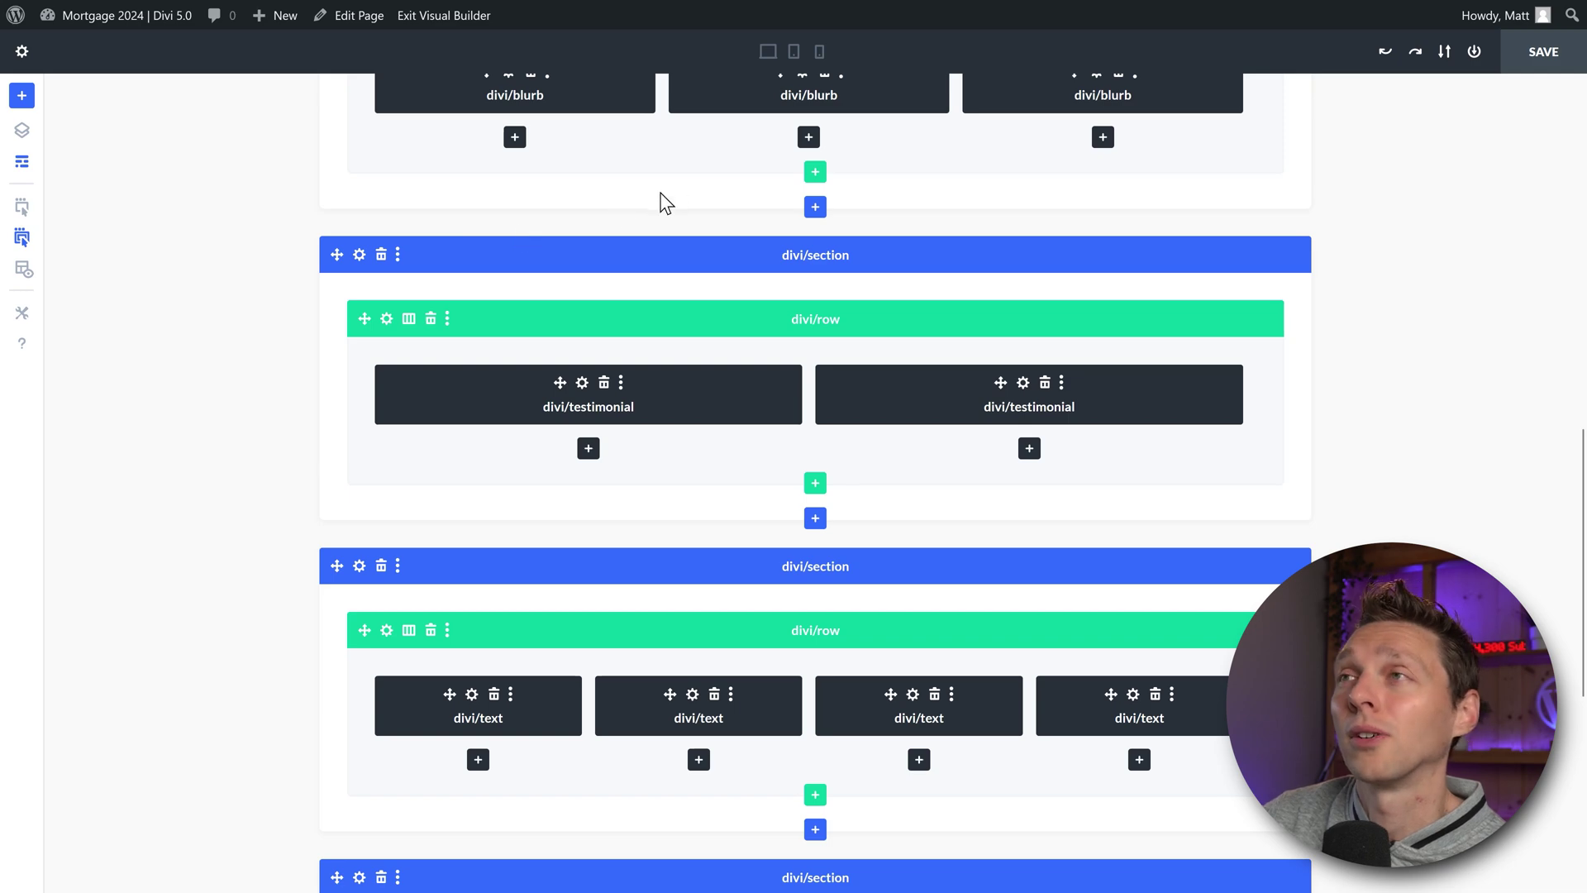
pyautogui.click(24, 210)
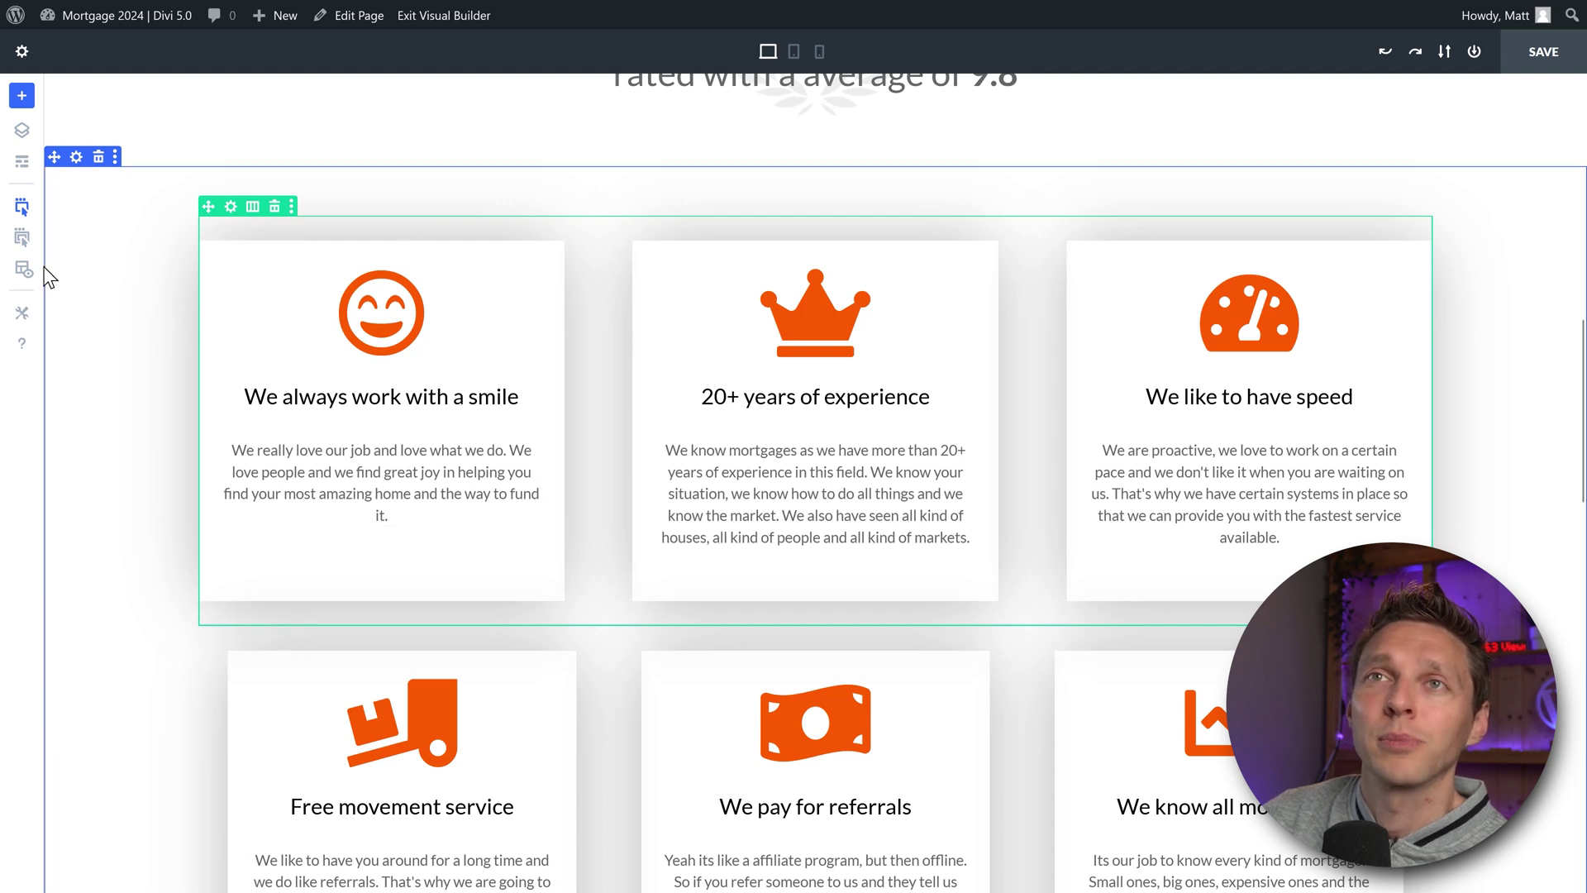
pyautogui.click(24, 242)
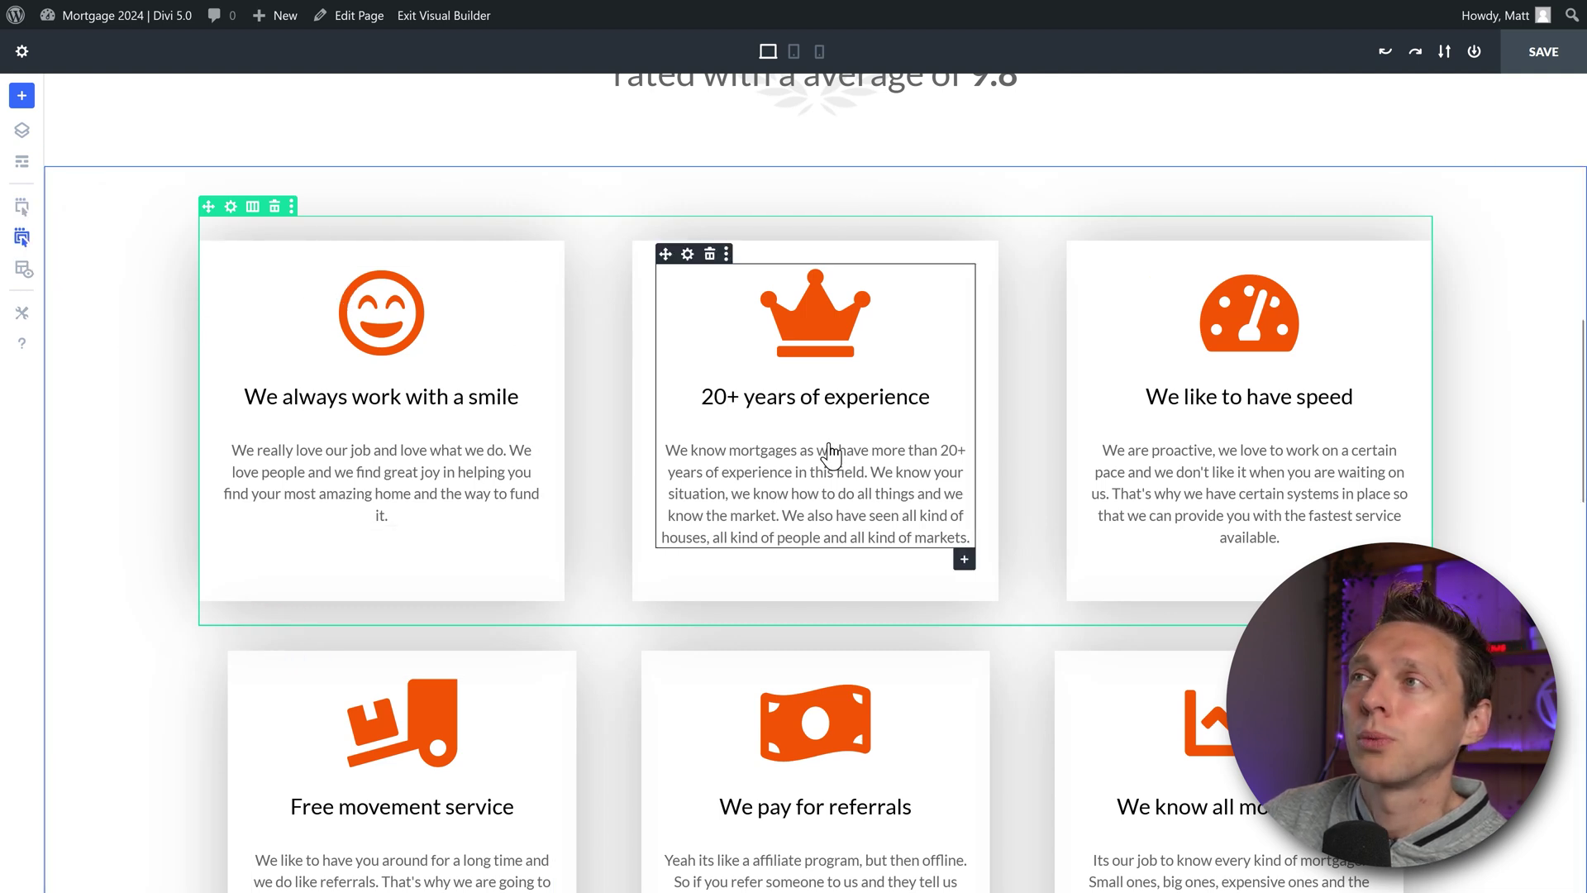
pyautogui.click(771, 321)
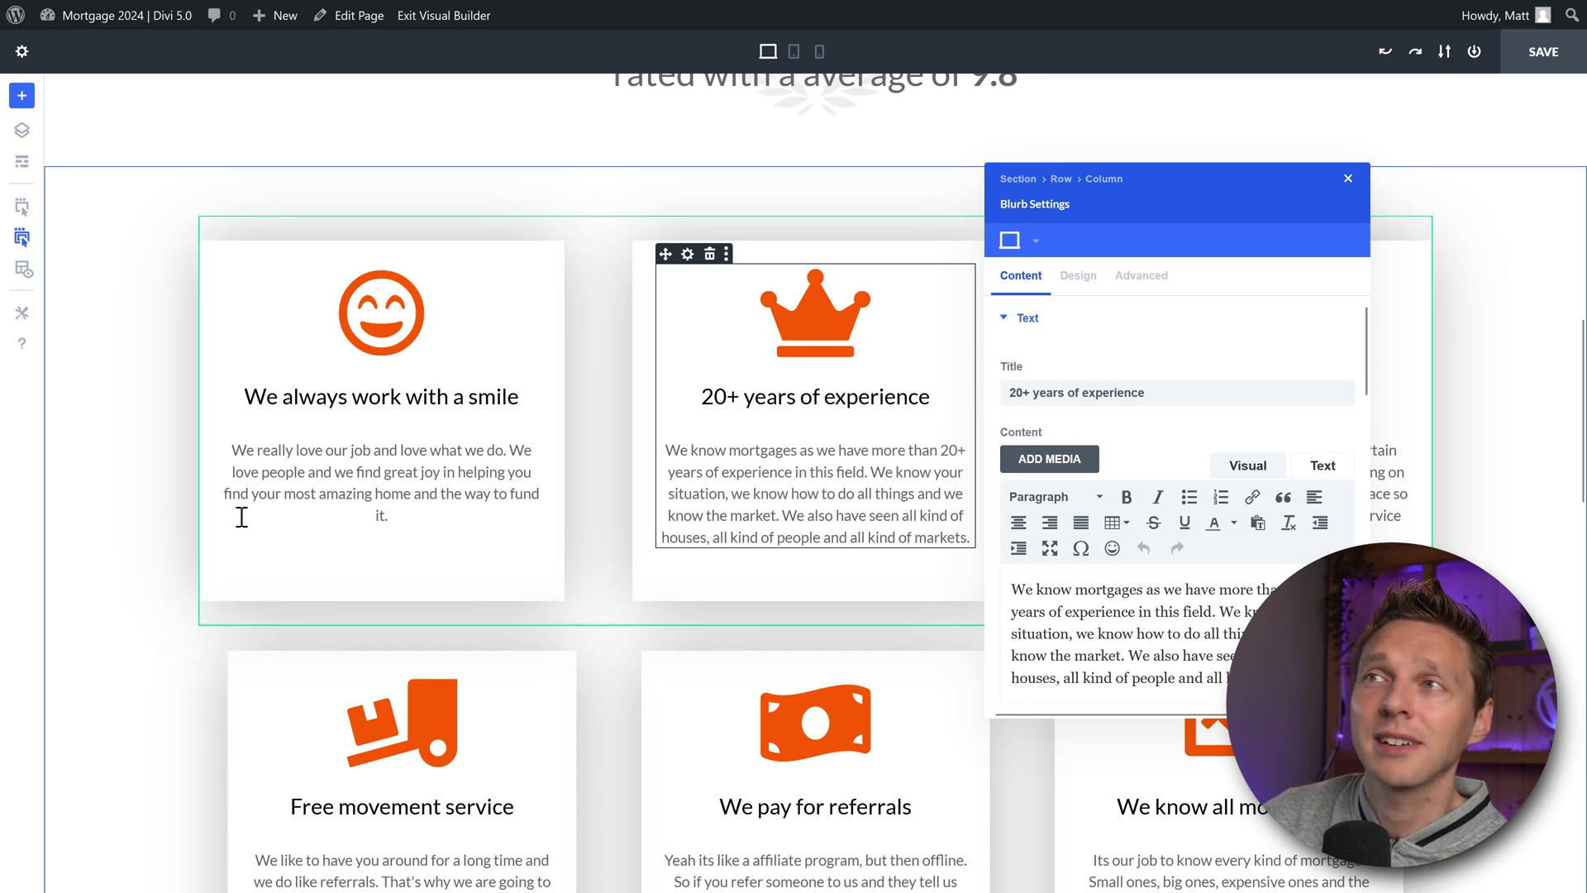
pyautogui.click(401, 325)
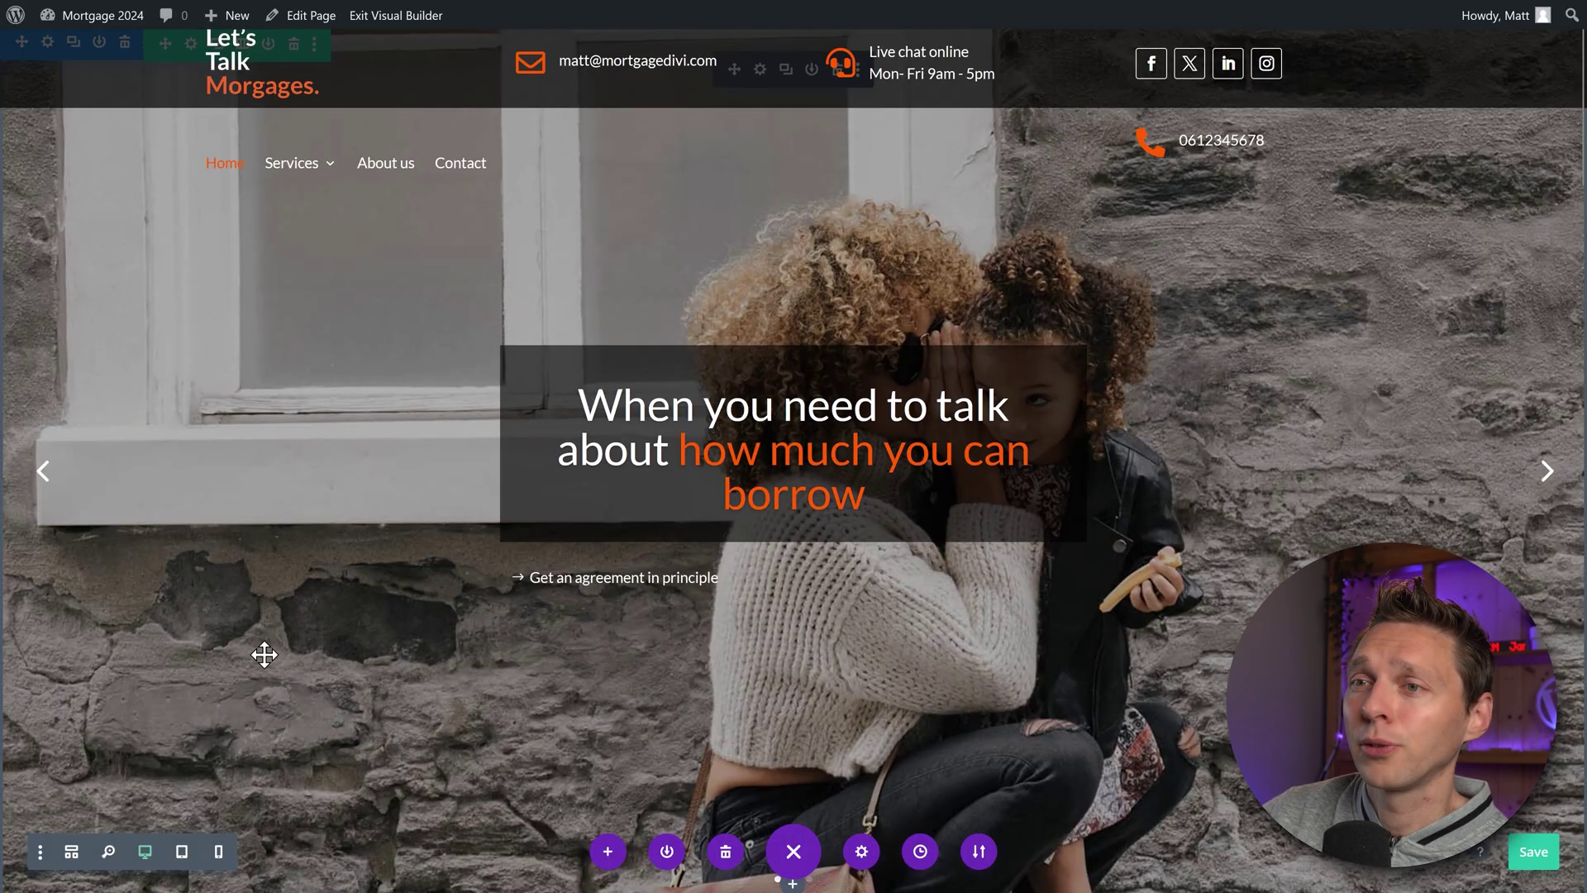
# Step: In the older Mortgage 2024 builder, add the hover, click and grid modes to the builder settings toolbar
pyautogui.scroll(-8, 264, 655)
pyautogui.click(40, 851)
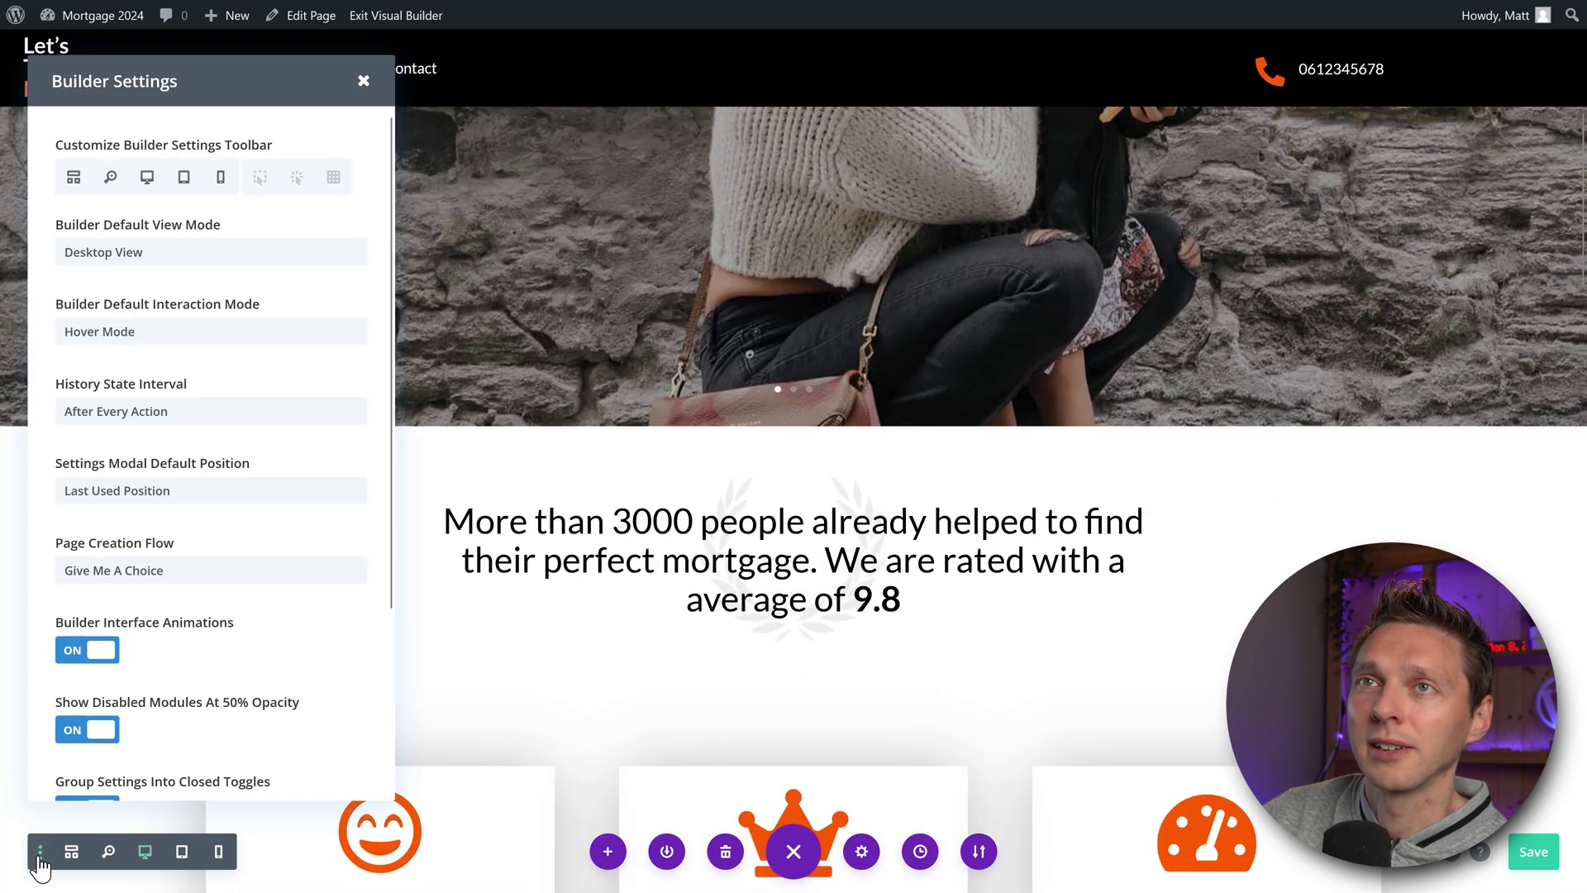
pyautogui.click(260, 177)
pyautogui.click(296, 177)
pyautogui.click(333, 177)
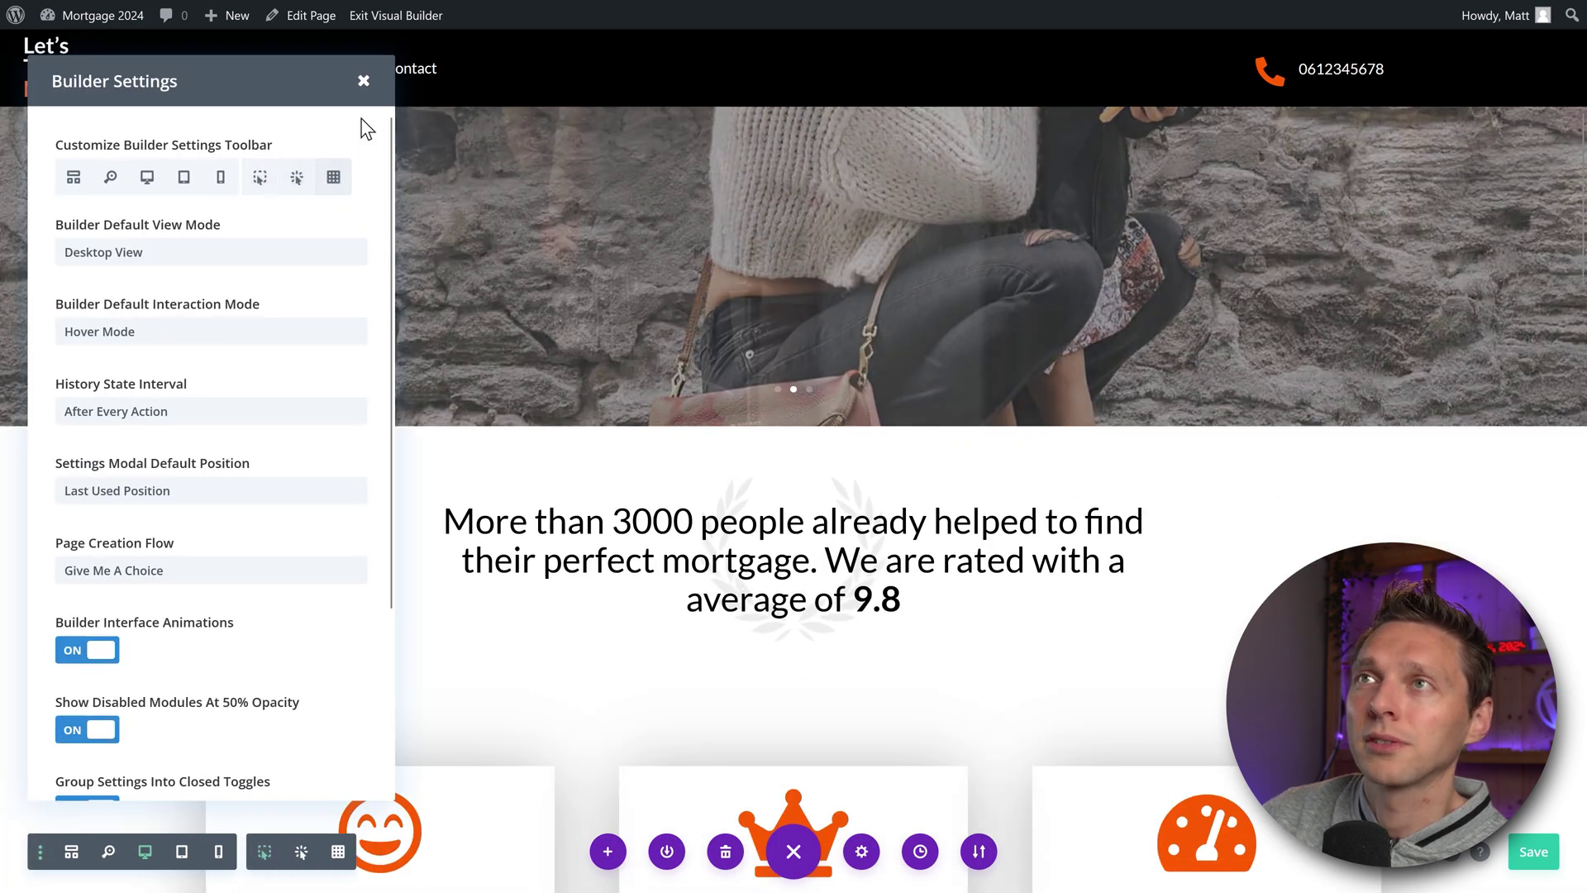
pyautogui.click(364, 81)
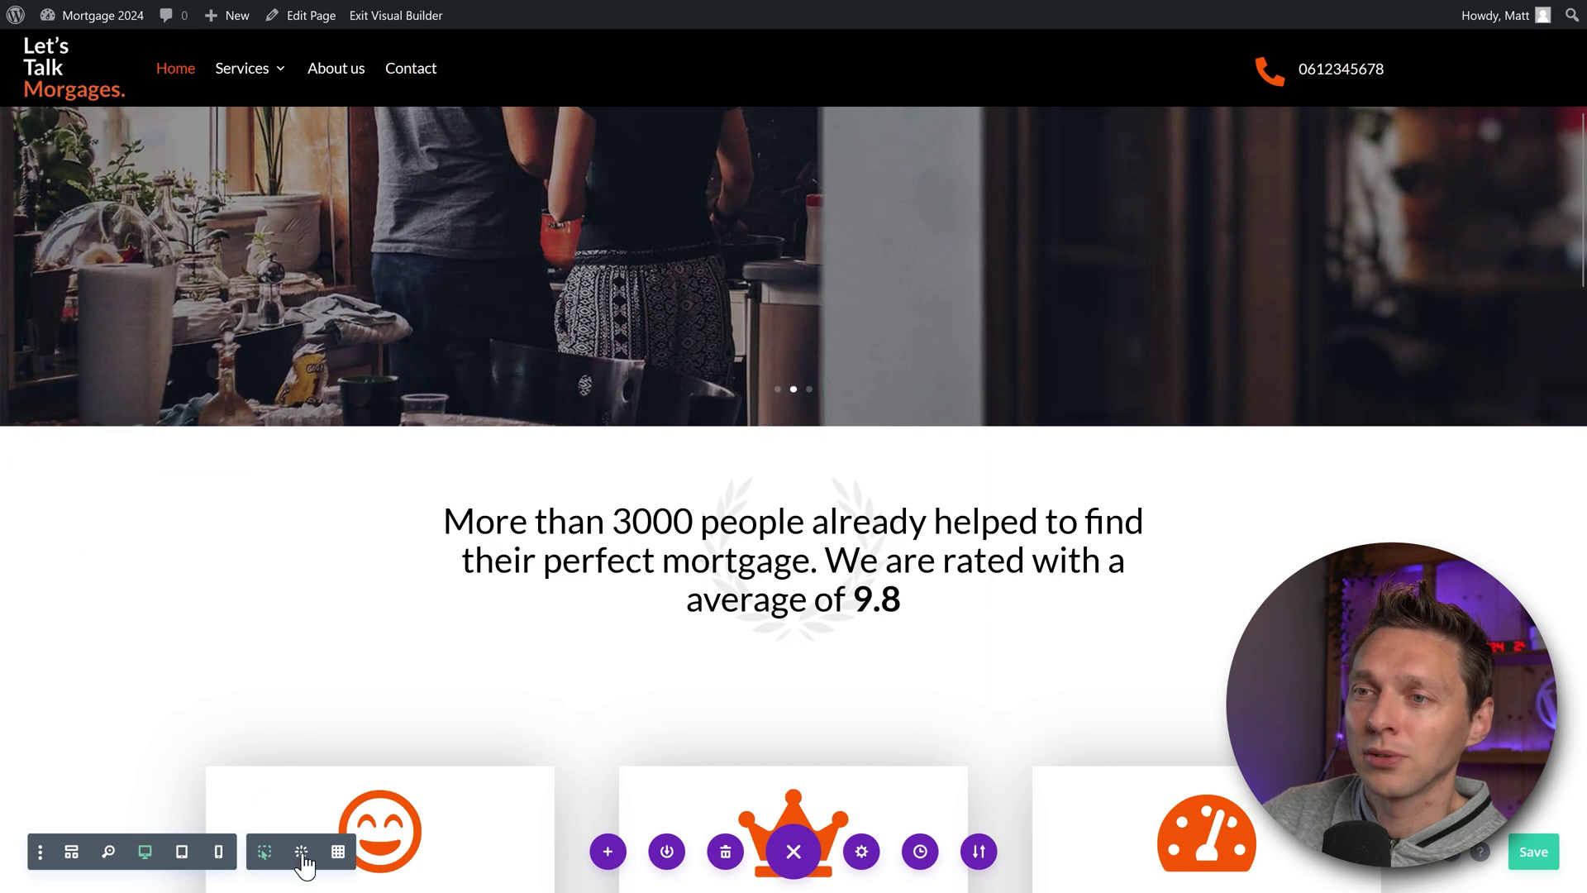
# Step: Turn on click mode in the older builder and test it on the heading and the "We always work with a smile" blurb
pyautogui.click(303, 857)
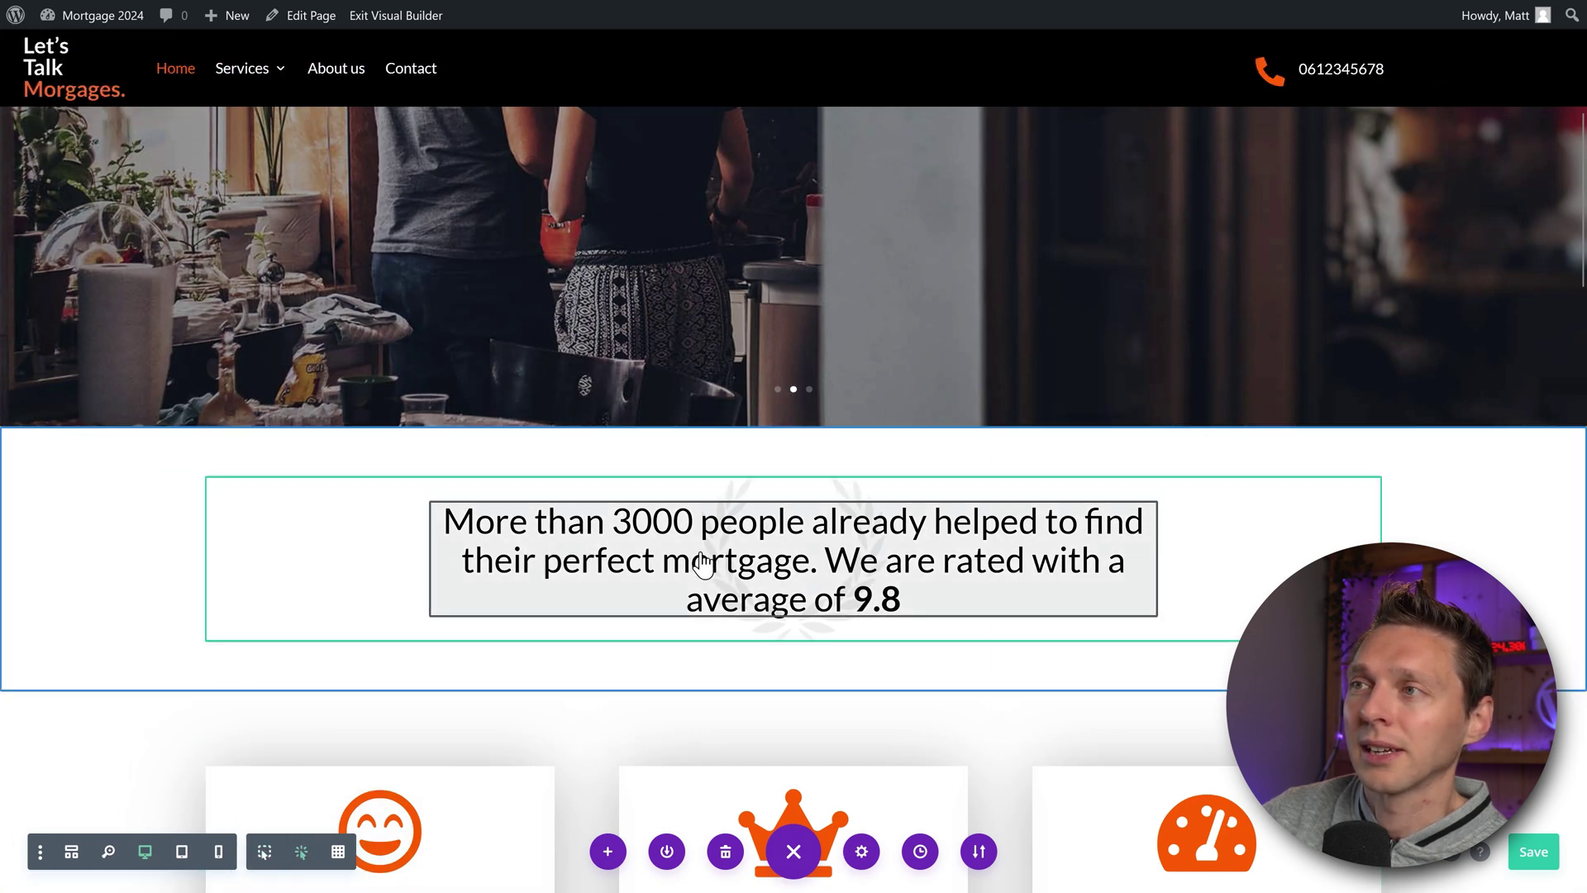
pyautogui.moveTo(701, 550)
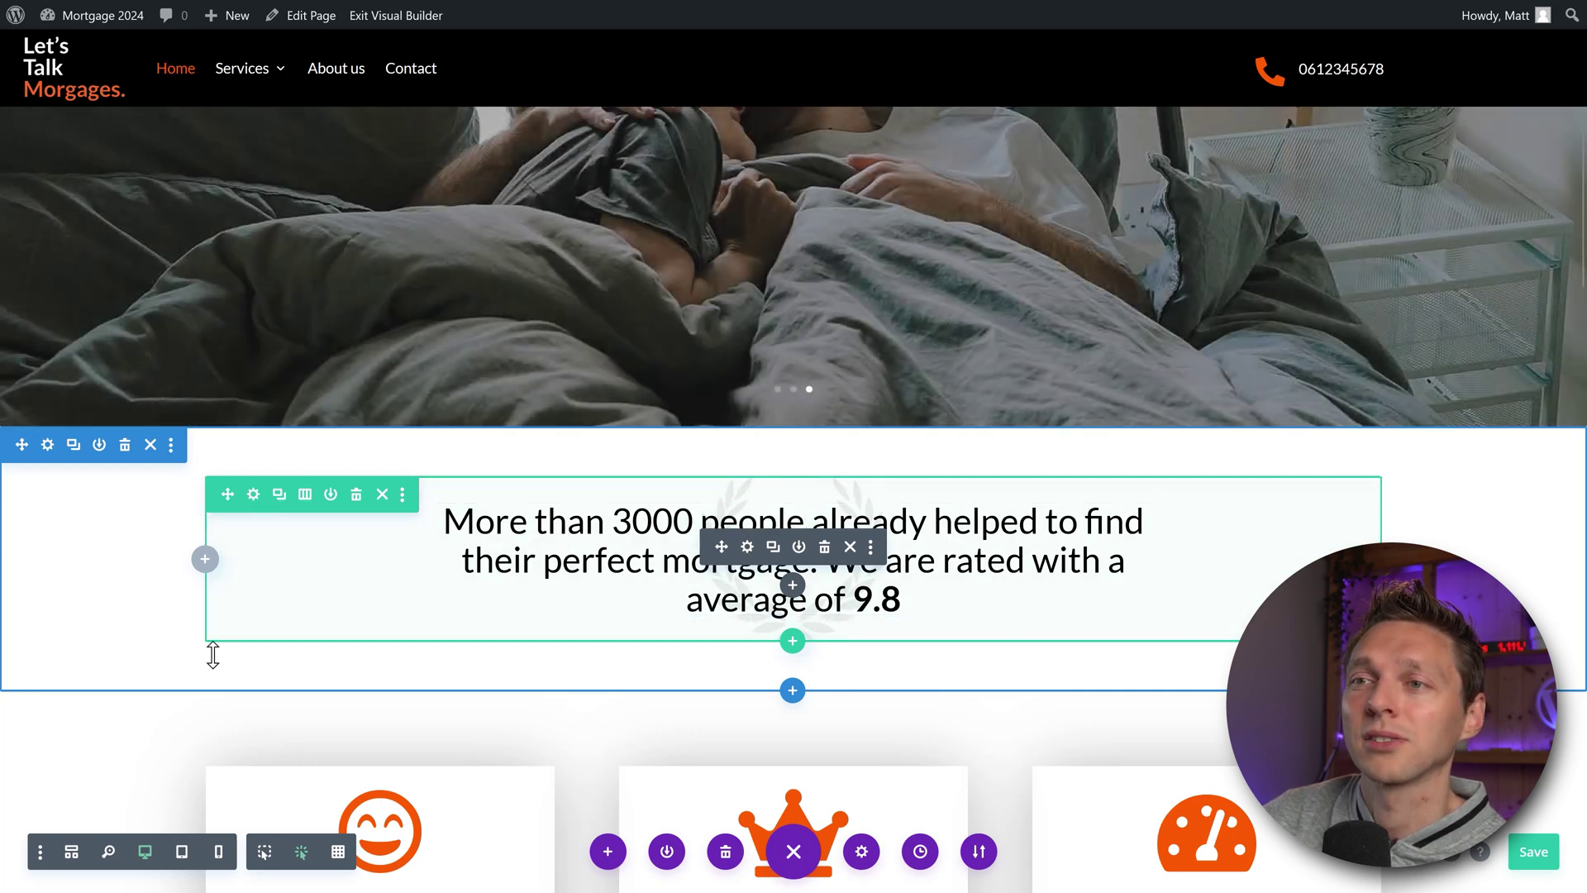
pyautogui.scroll(-3, 212, 655)
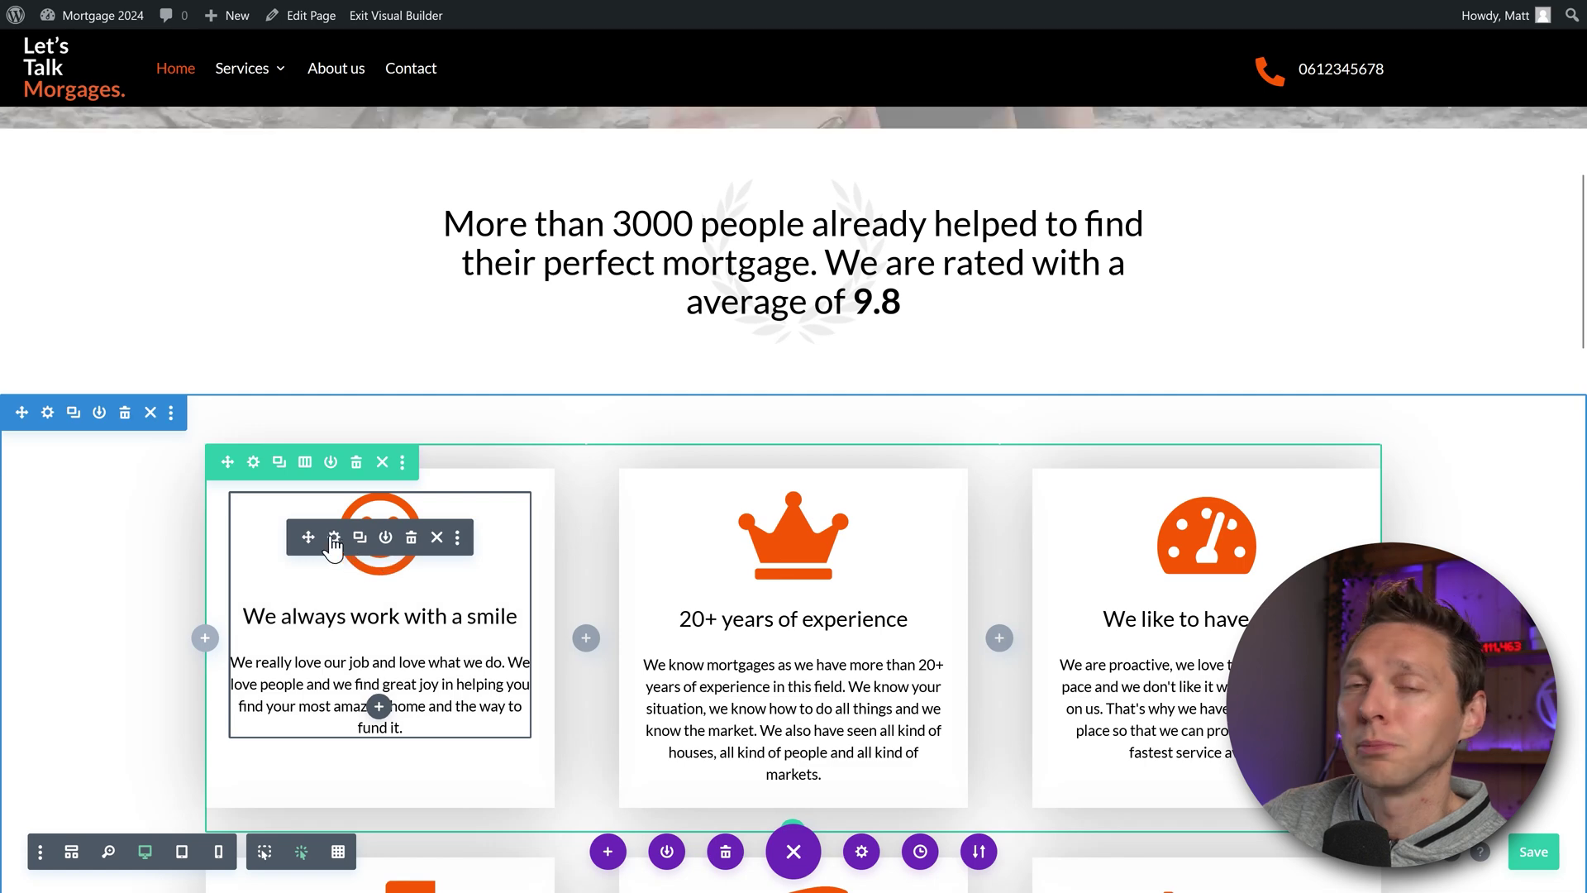
pyautogui.click(333, 538)
pyautogui.click(622, 673)
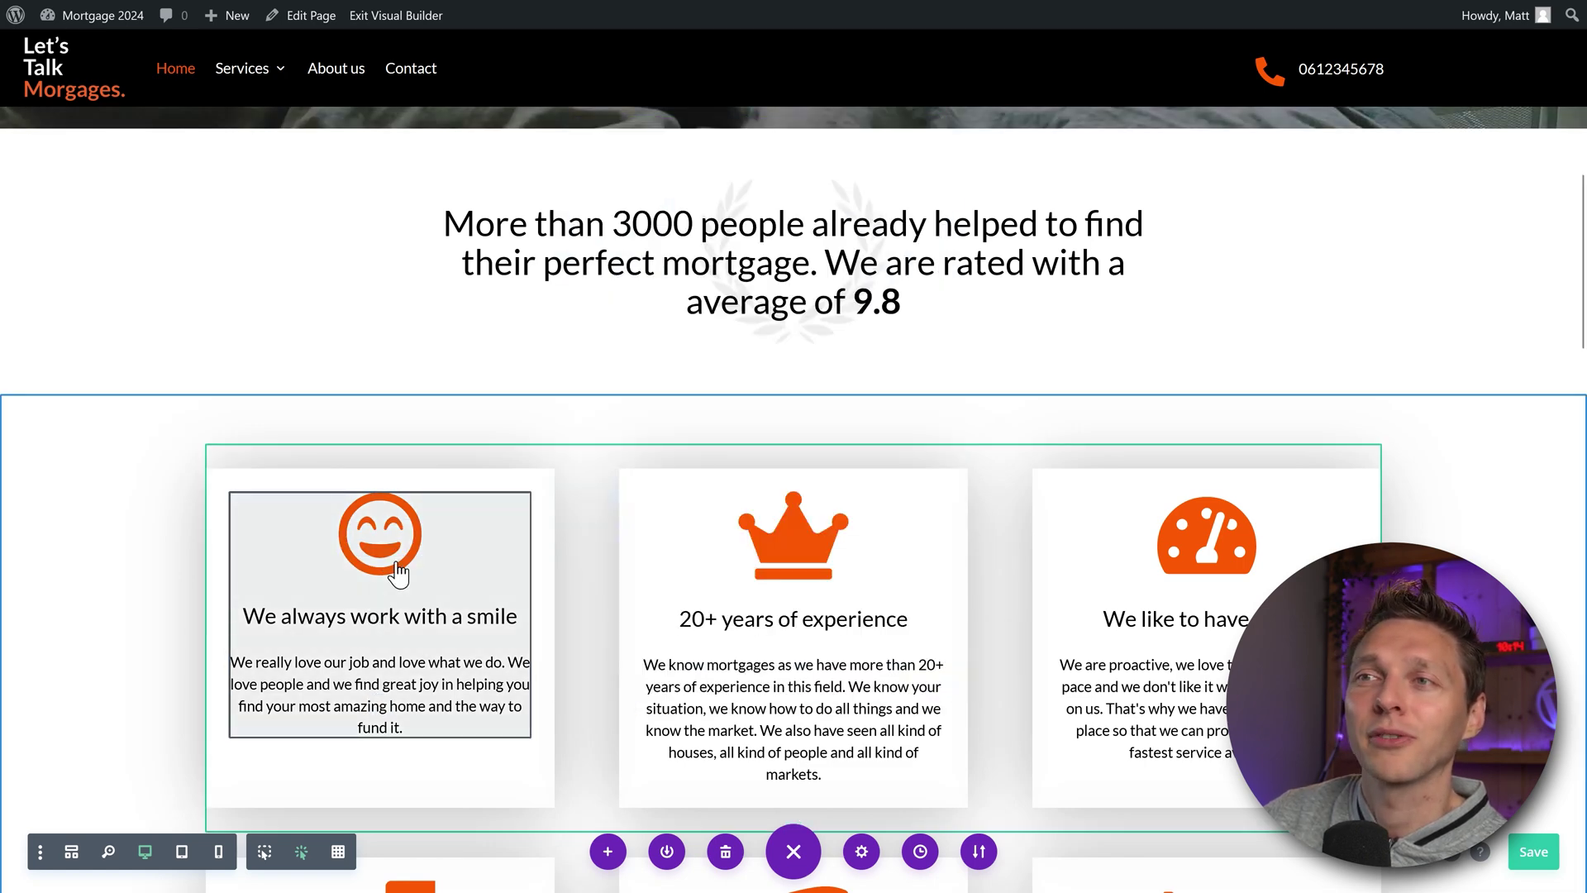
pyautogui.moveTo(355, 549)
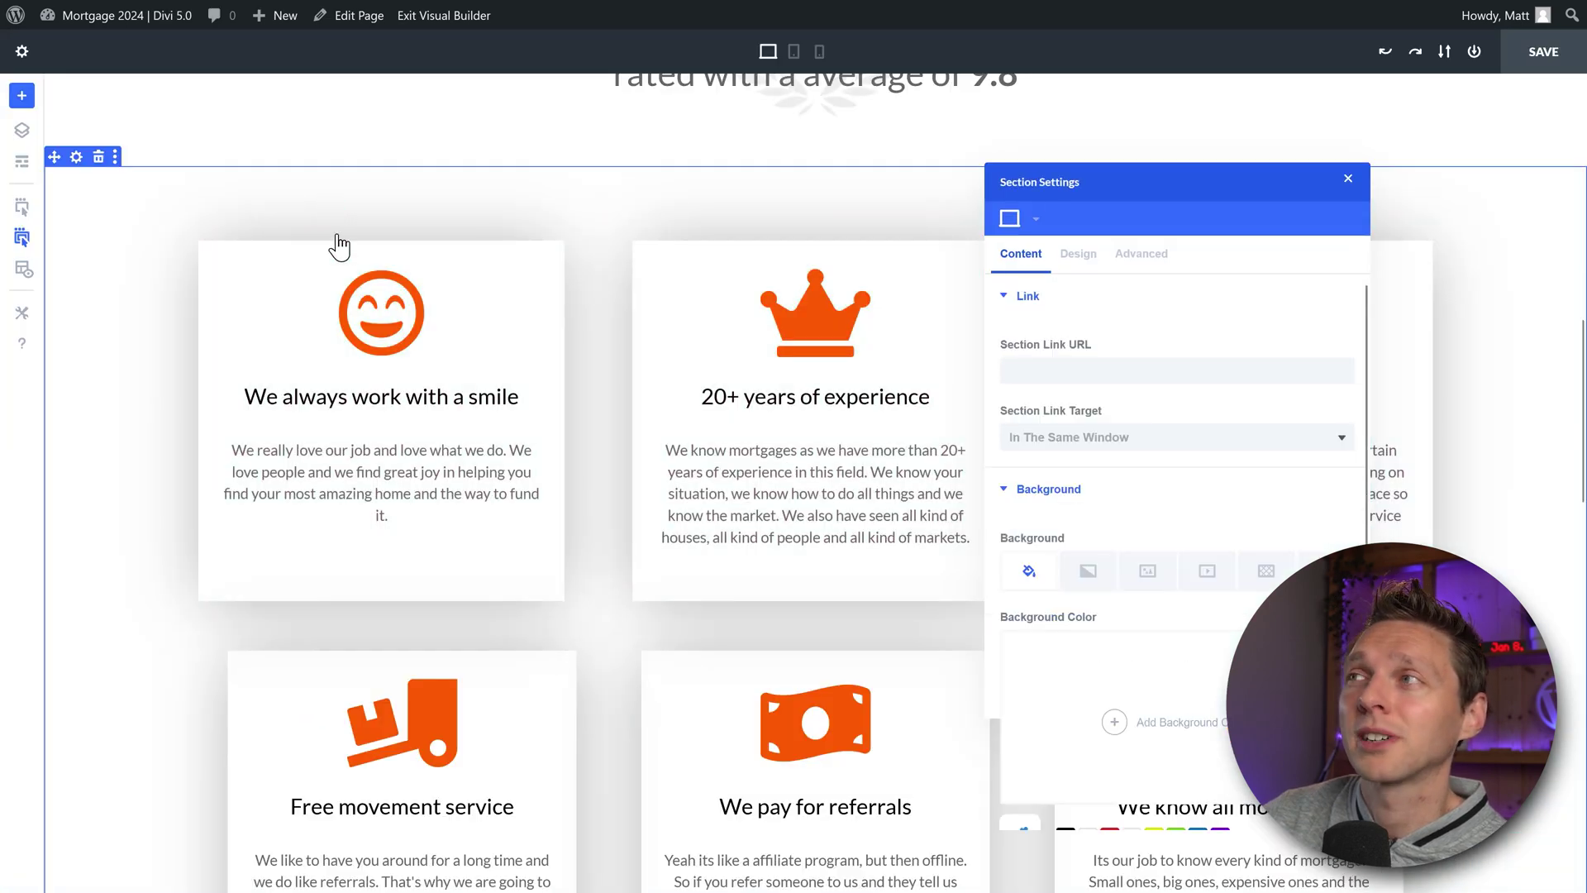
# Step: Return to the Divi 5.0 builder, look through a blurb's content settings and go up to its parent row
pyautogui.click(724, 360)
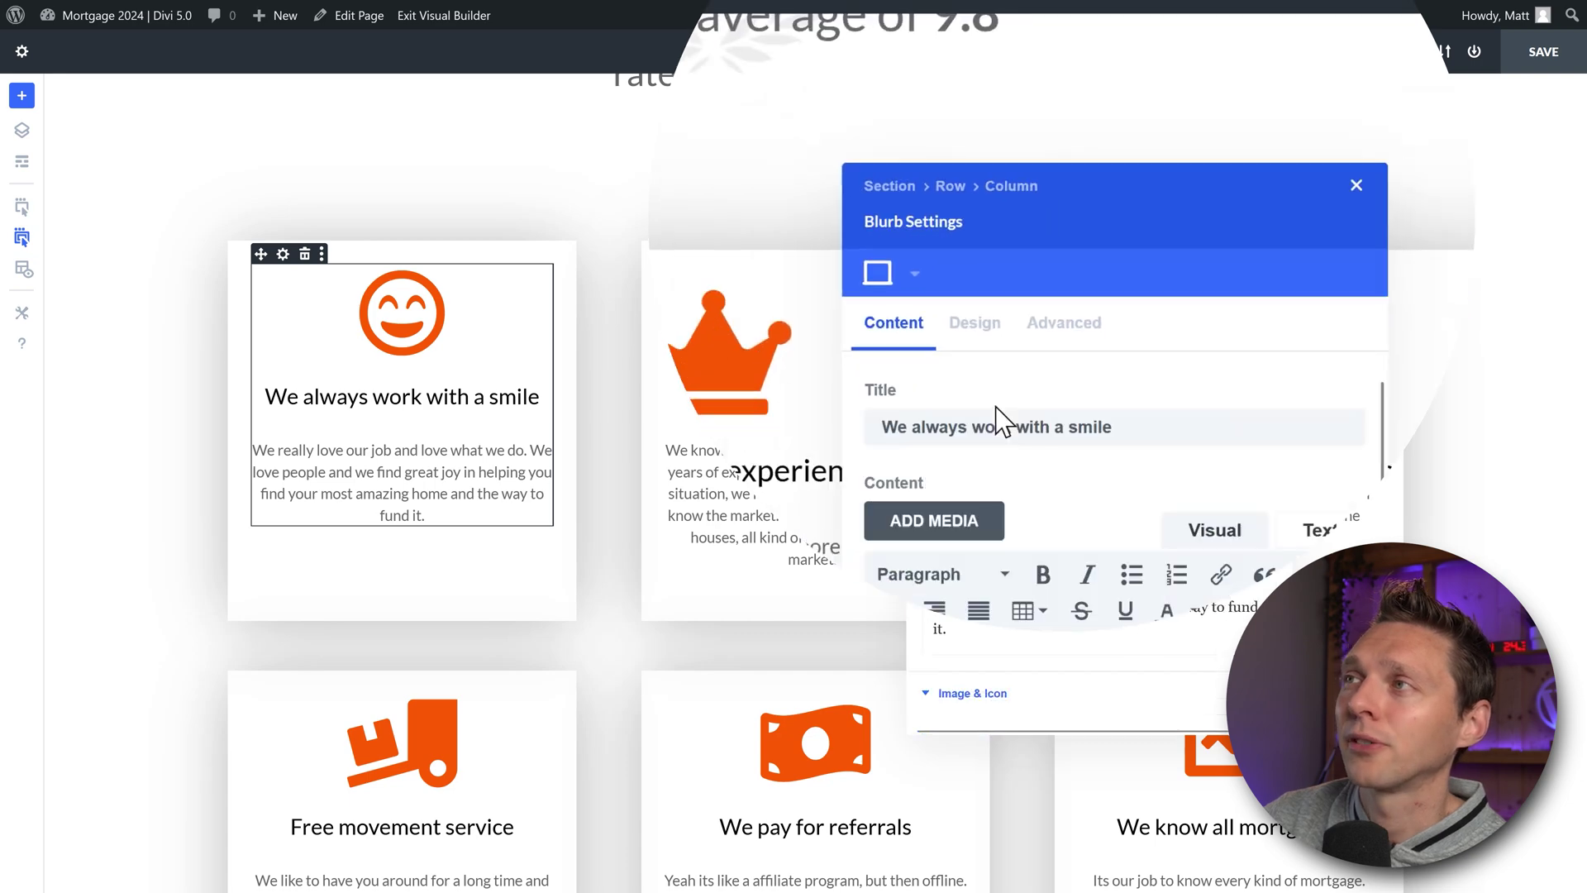
pyautogui.scroll(-6, 1008, 388)
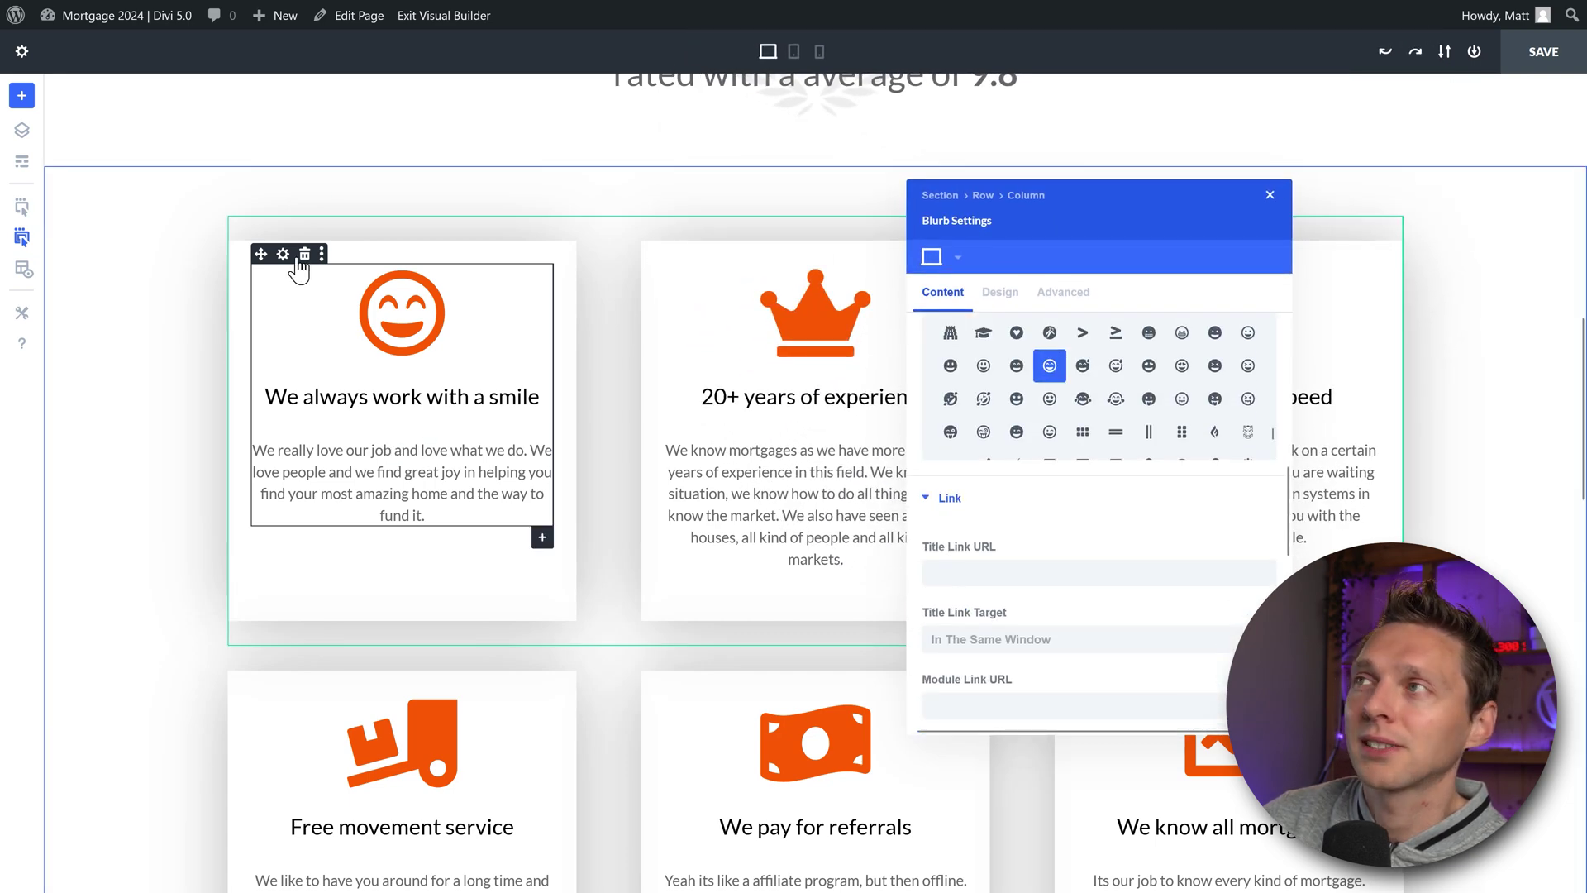
pyautogui.scroll(-3, 1044, 413)
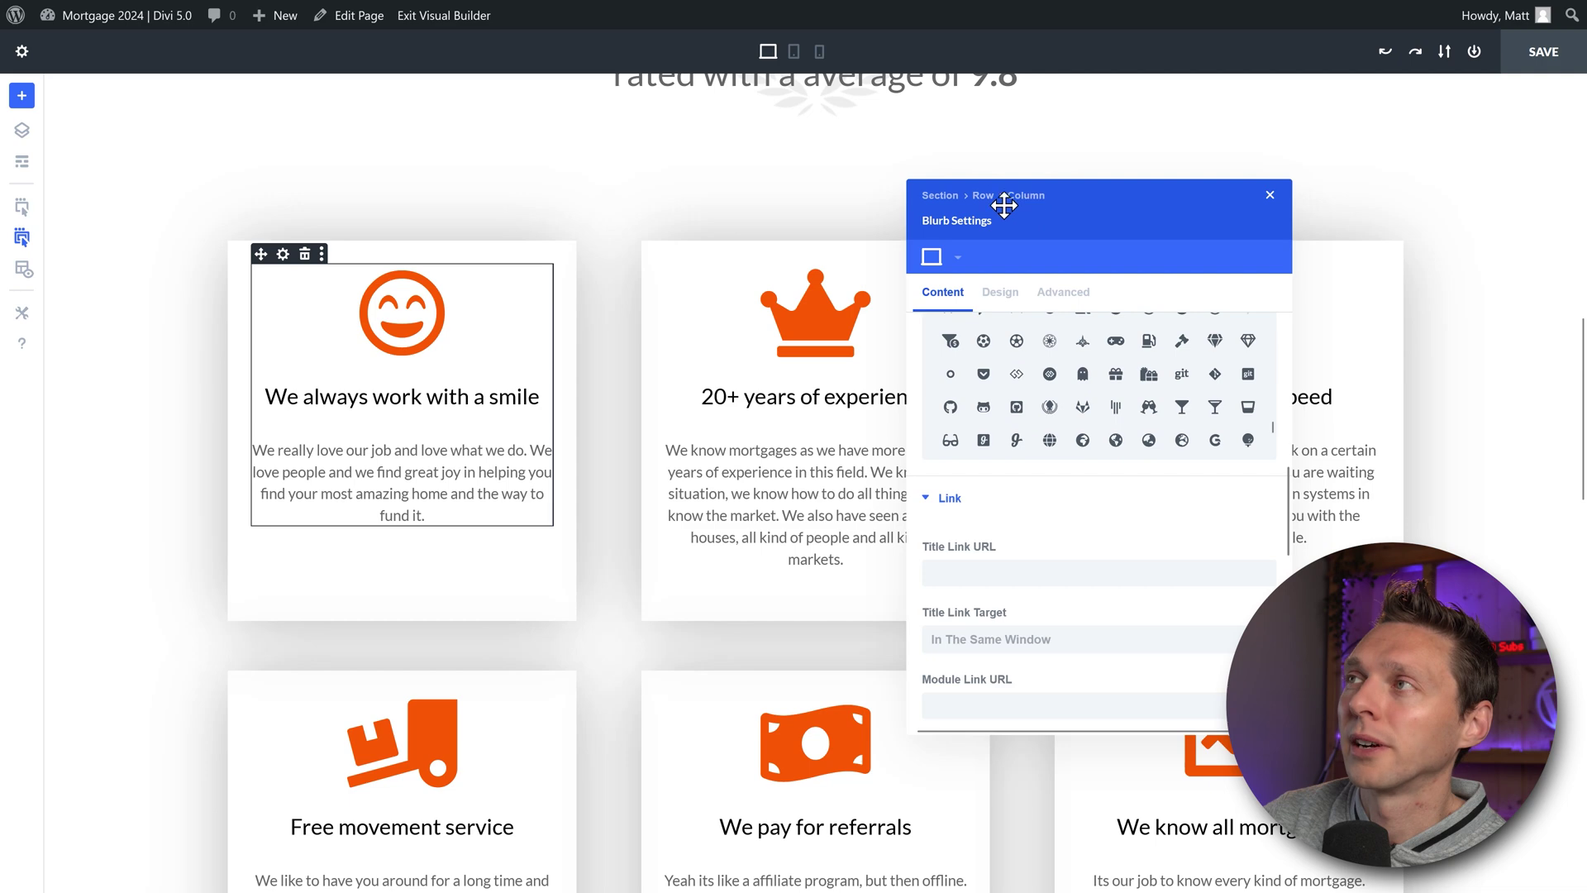
pyautogui.click(984, 196)
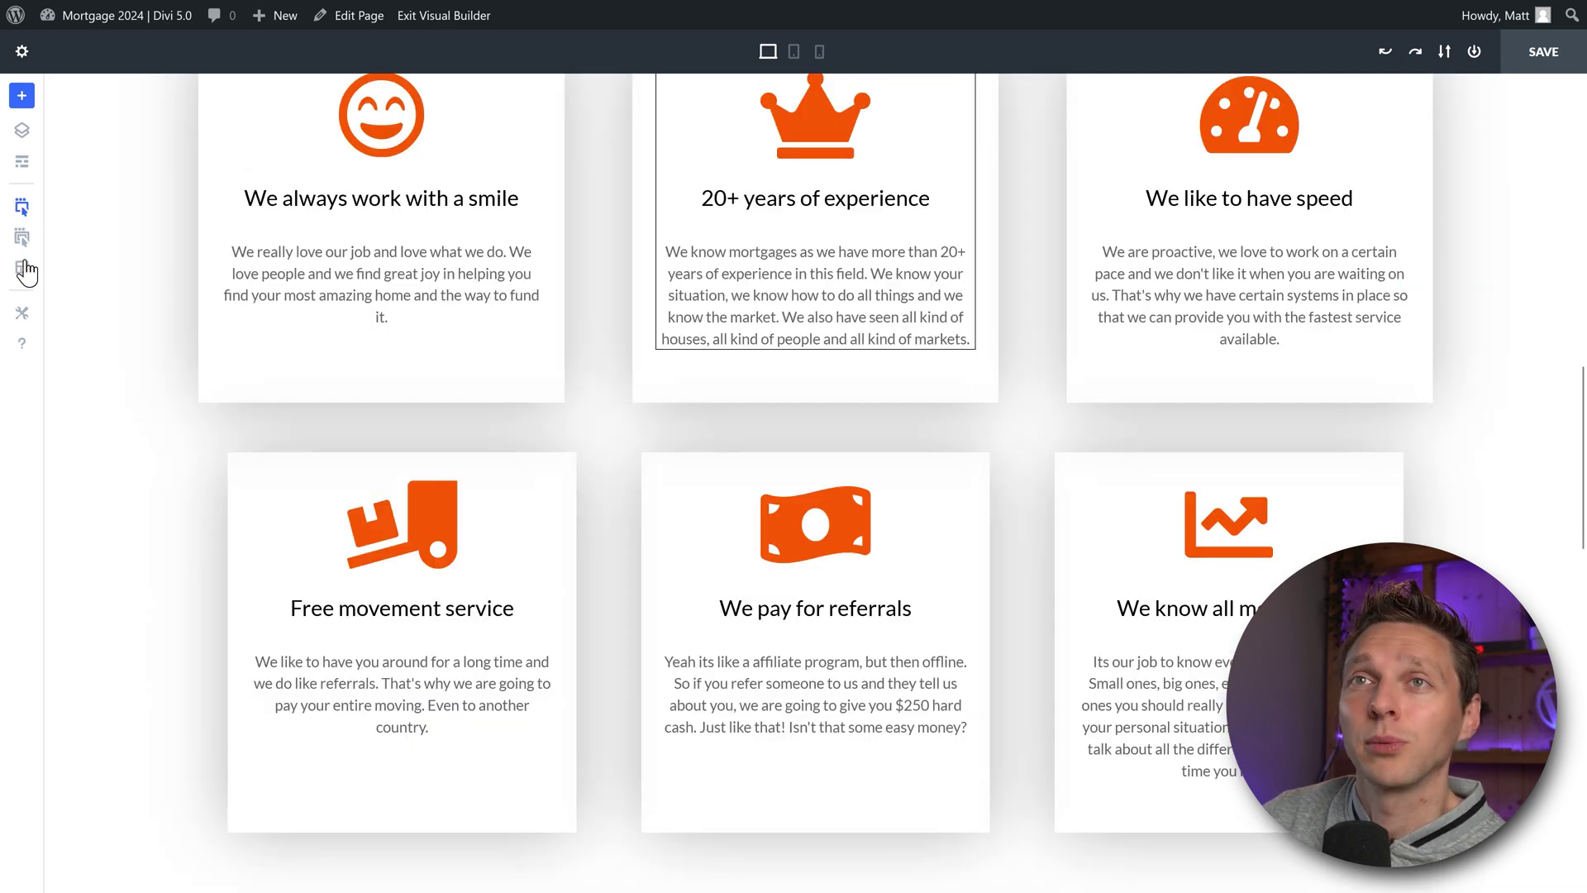
# Step: Turn on grid mode in Divi 5.0 and in the older builder, and examine the older page's section, row and module outlines
pyautogui.click(24, 273)
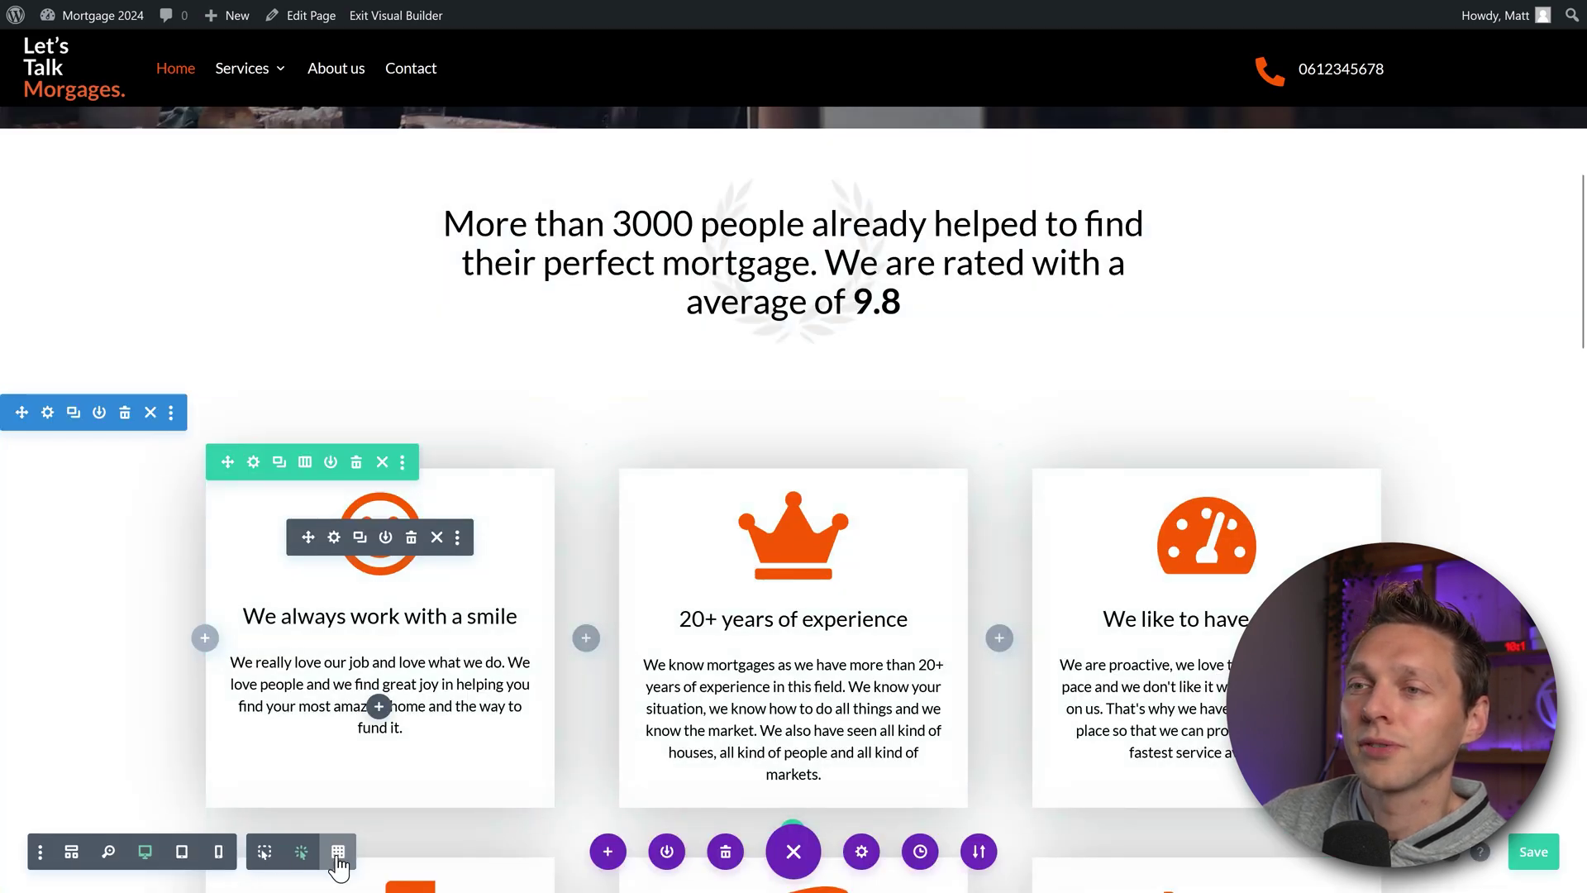
pyautogui.click(338, 859)
pyautogui.scroll(-8, 149, 591)
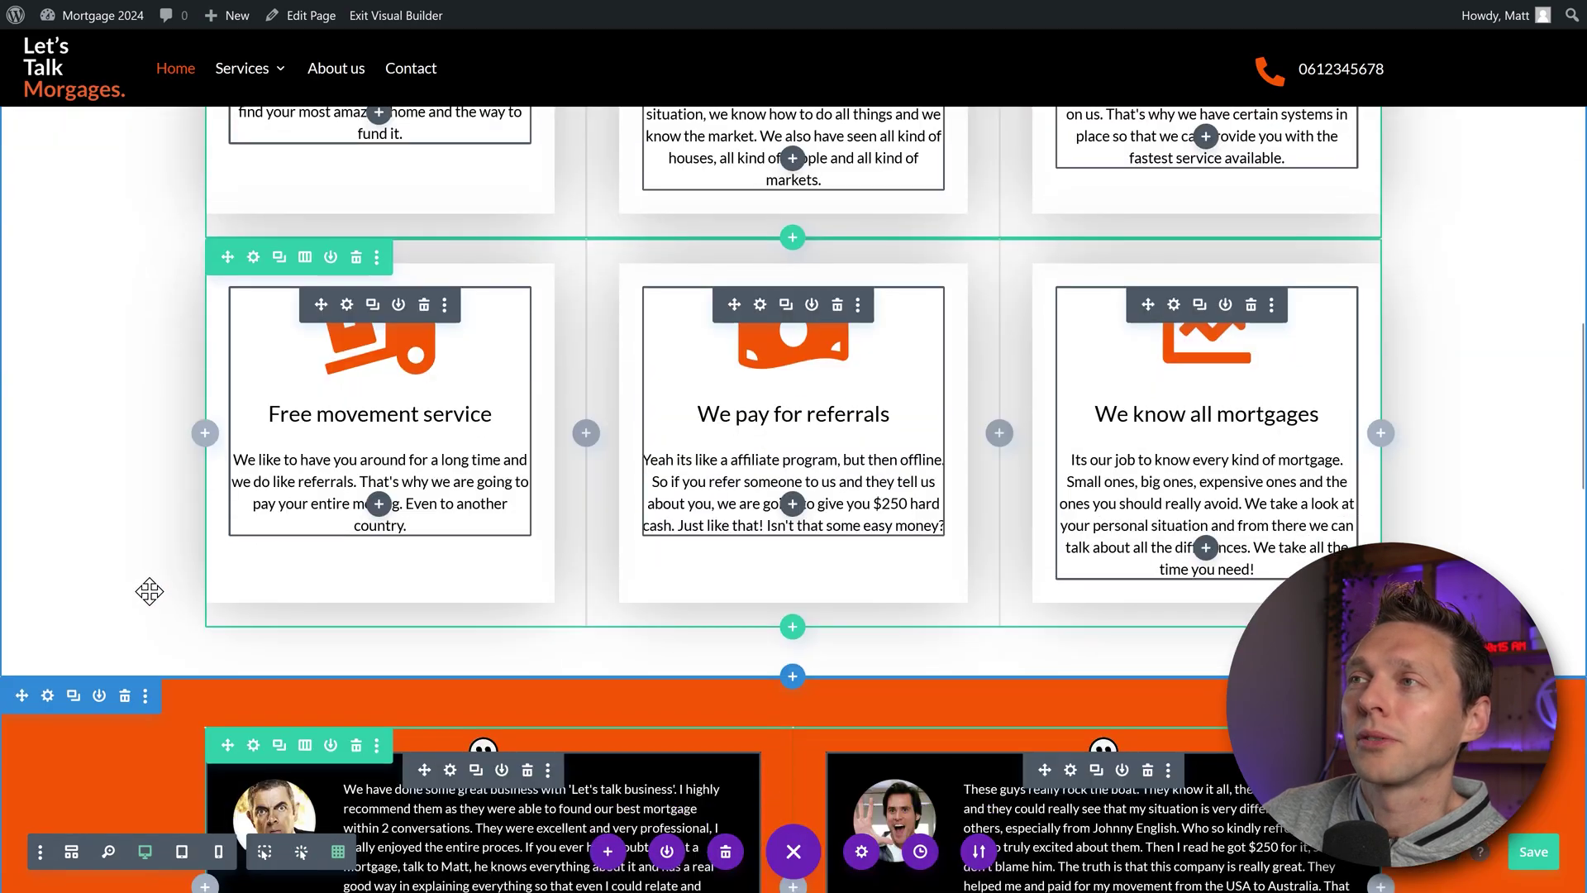
pyautogui.scroll(-15, 149, 591)
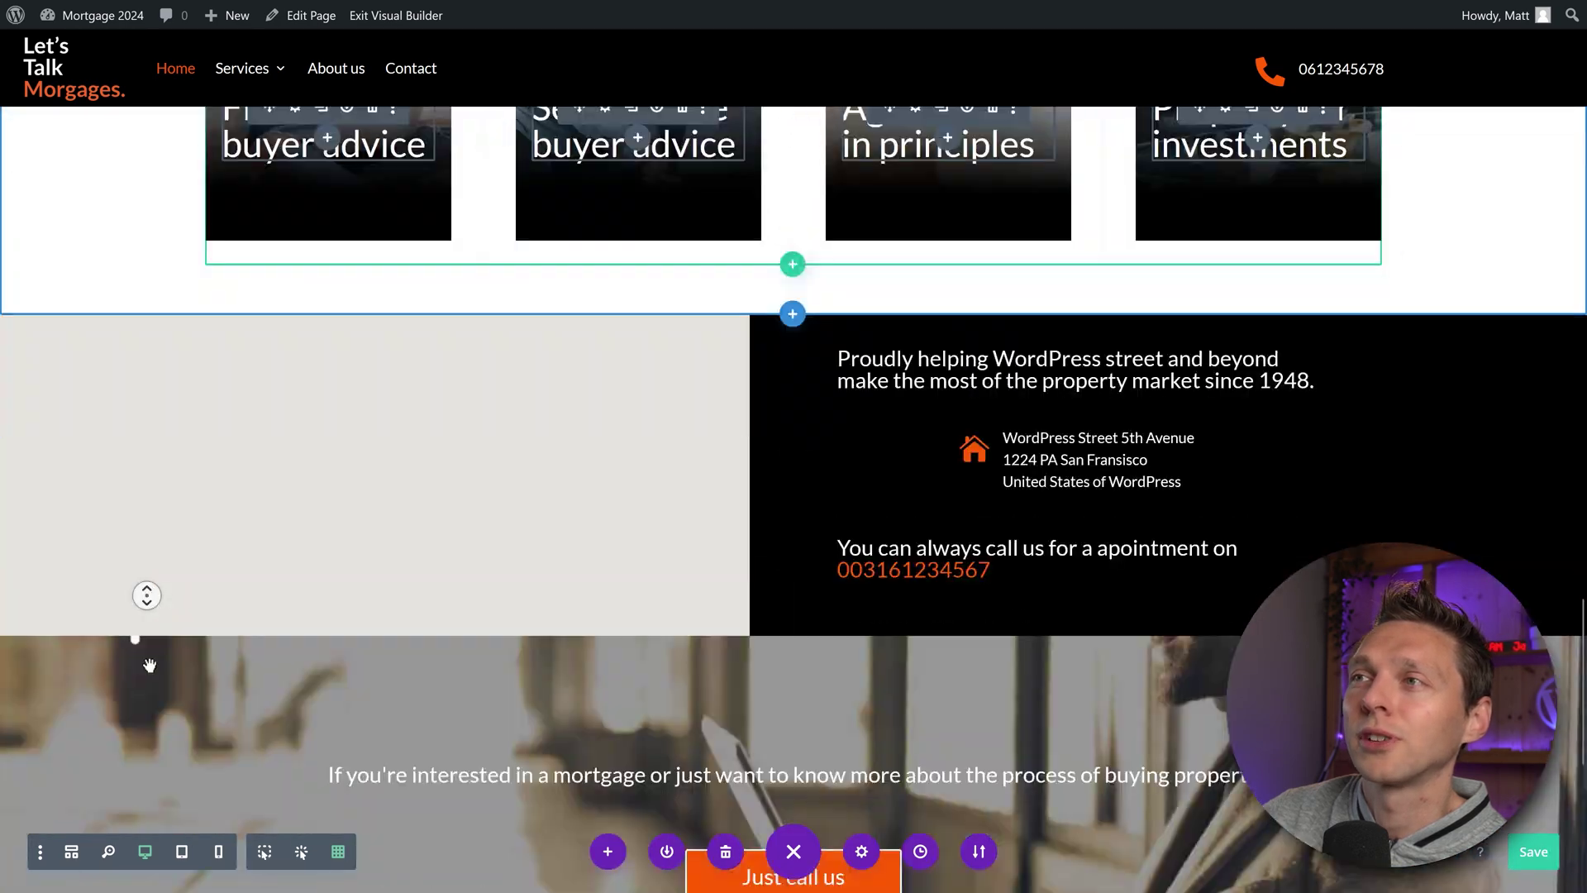
pyautogui.scroll(8, 147, 579)
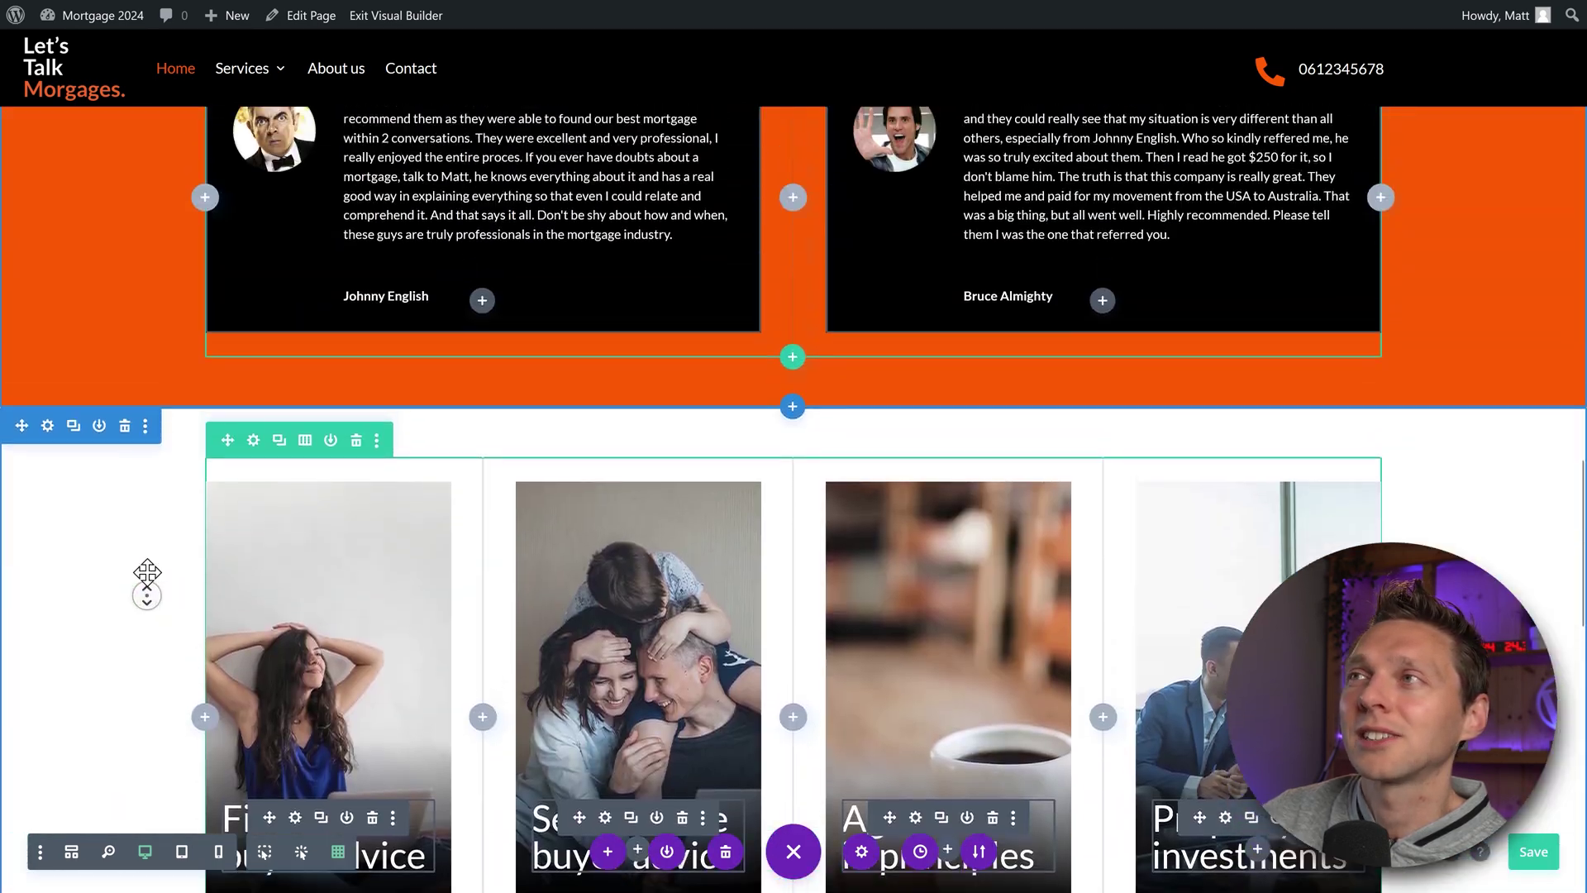
pyautogui.scroll(10, 147, 579)
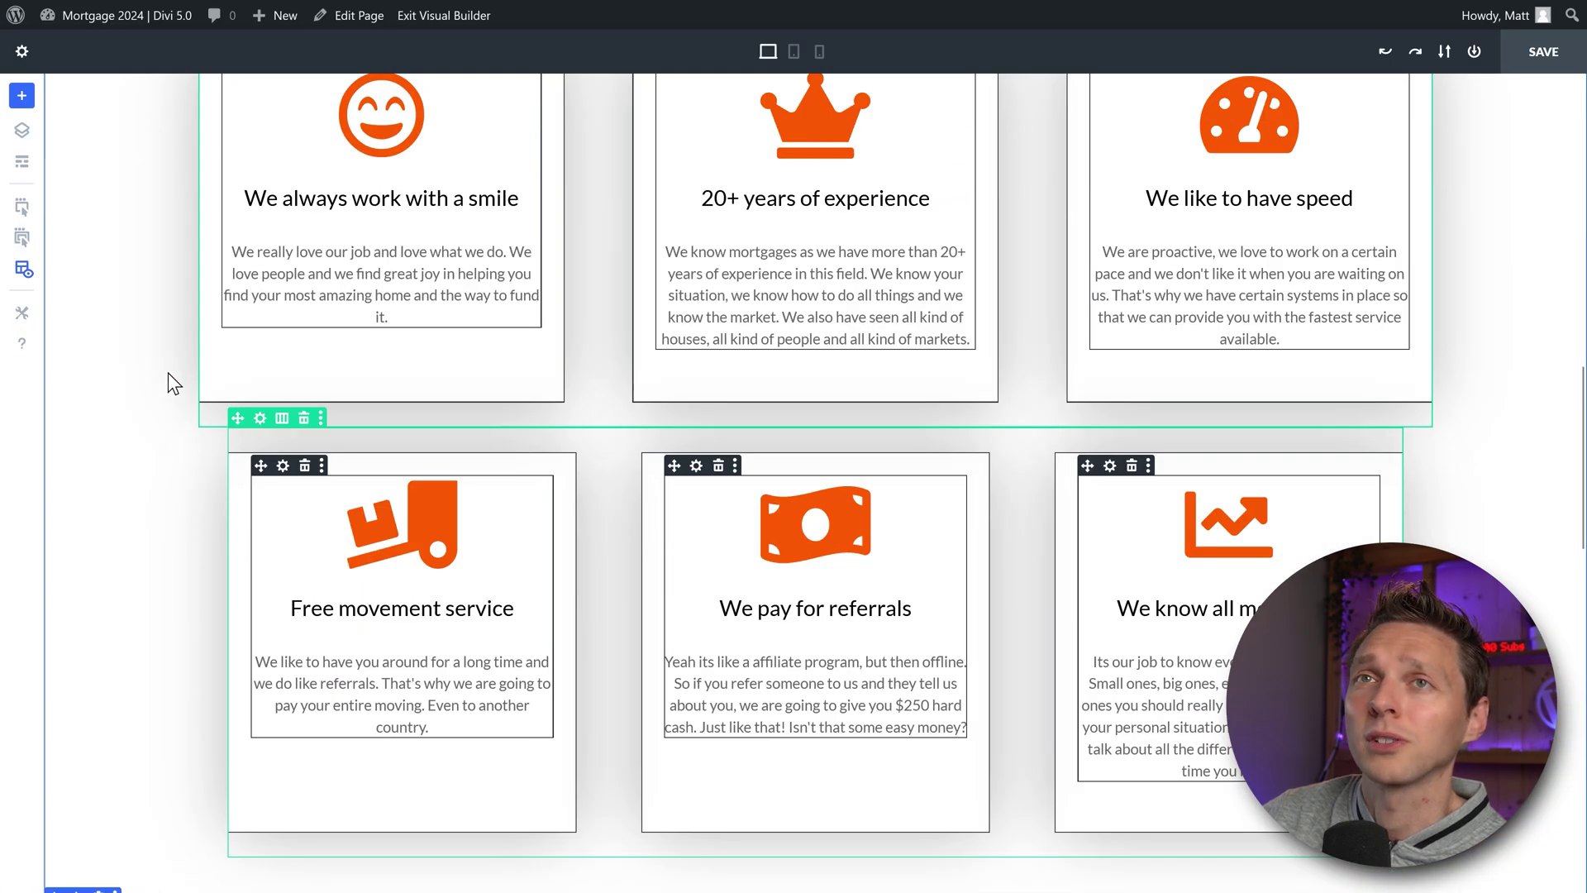
# Step: Return to the Divi 5.0 page and examine how grid mode outlines its heading and blurb rows
pyautogui.scroll(10, 173, 383)
pyautogui.scroll(-1, 1568, 227)
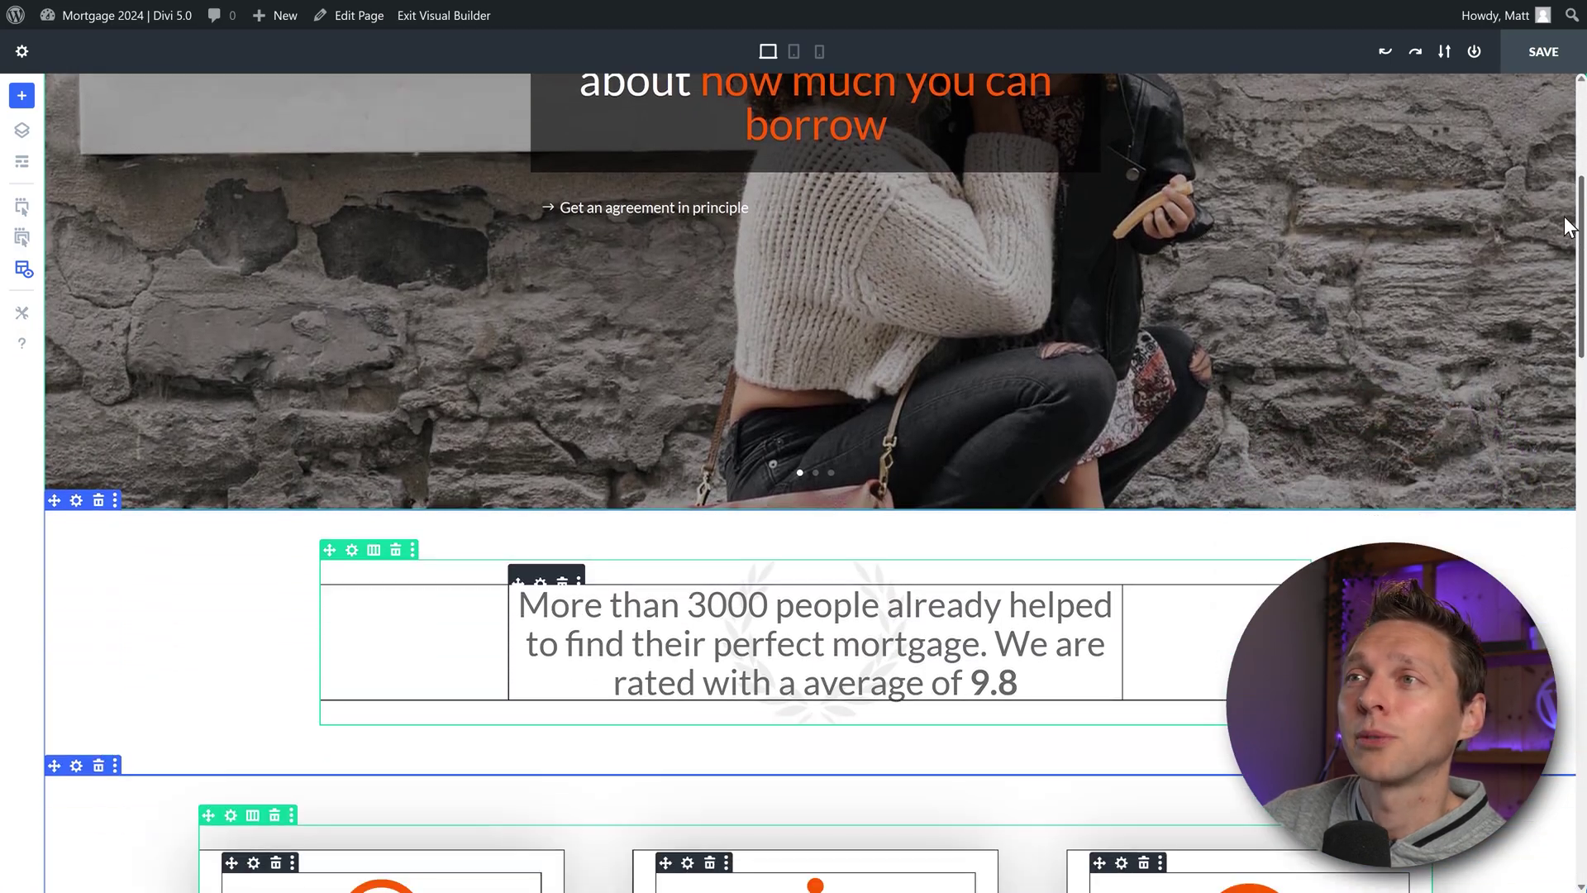
pyautogui.moveTo(1568, 227); pyautogui.dragTo(1555, 377)
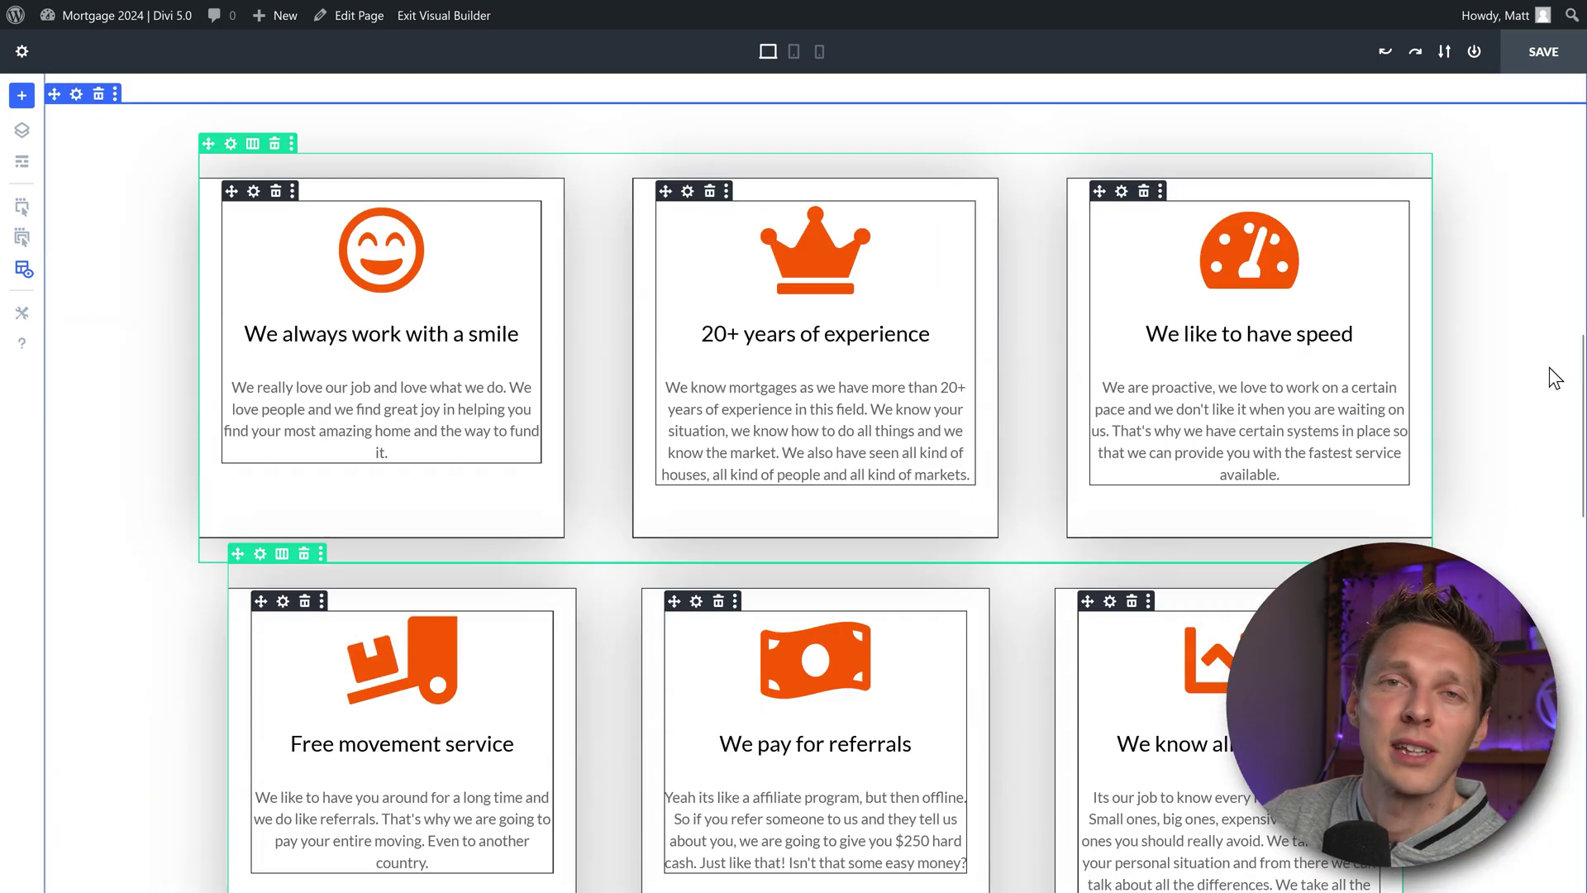
# Step: Open the "We always work with a smile" blurb's settings and preview the tablet and phone views before returning to desktop
pyautogui.click(254, 191)
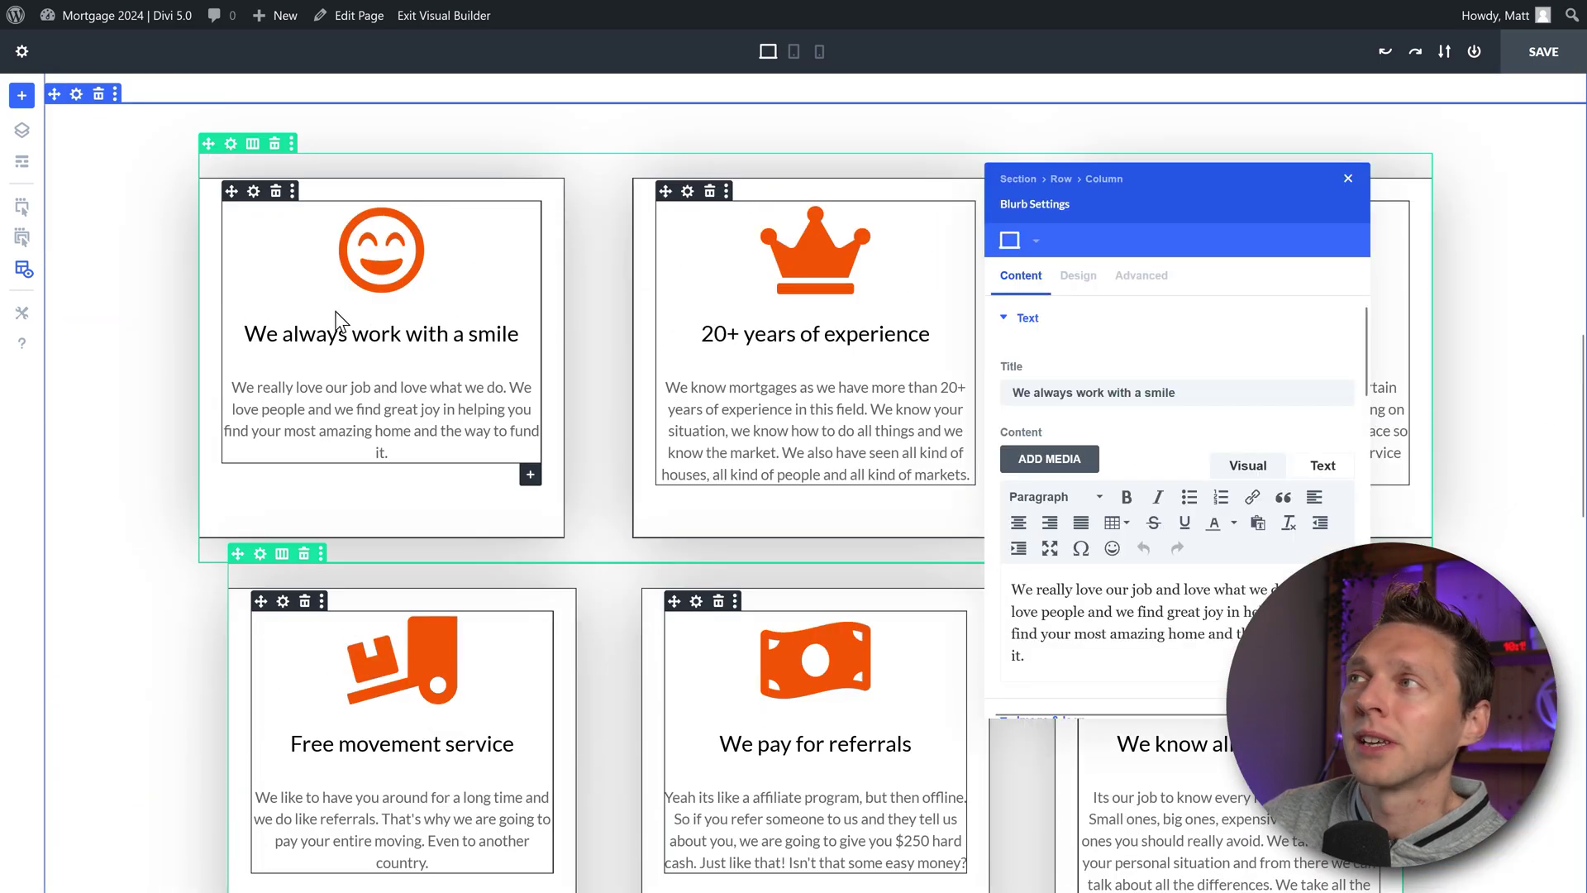
pyautogui.click(1009, 240)
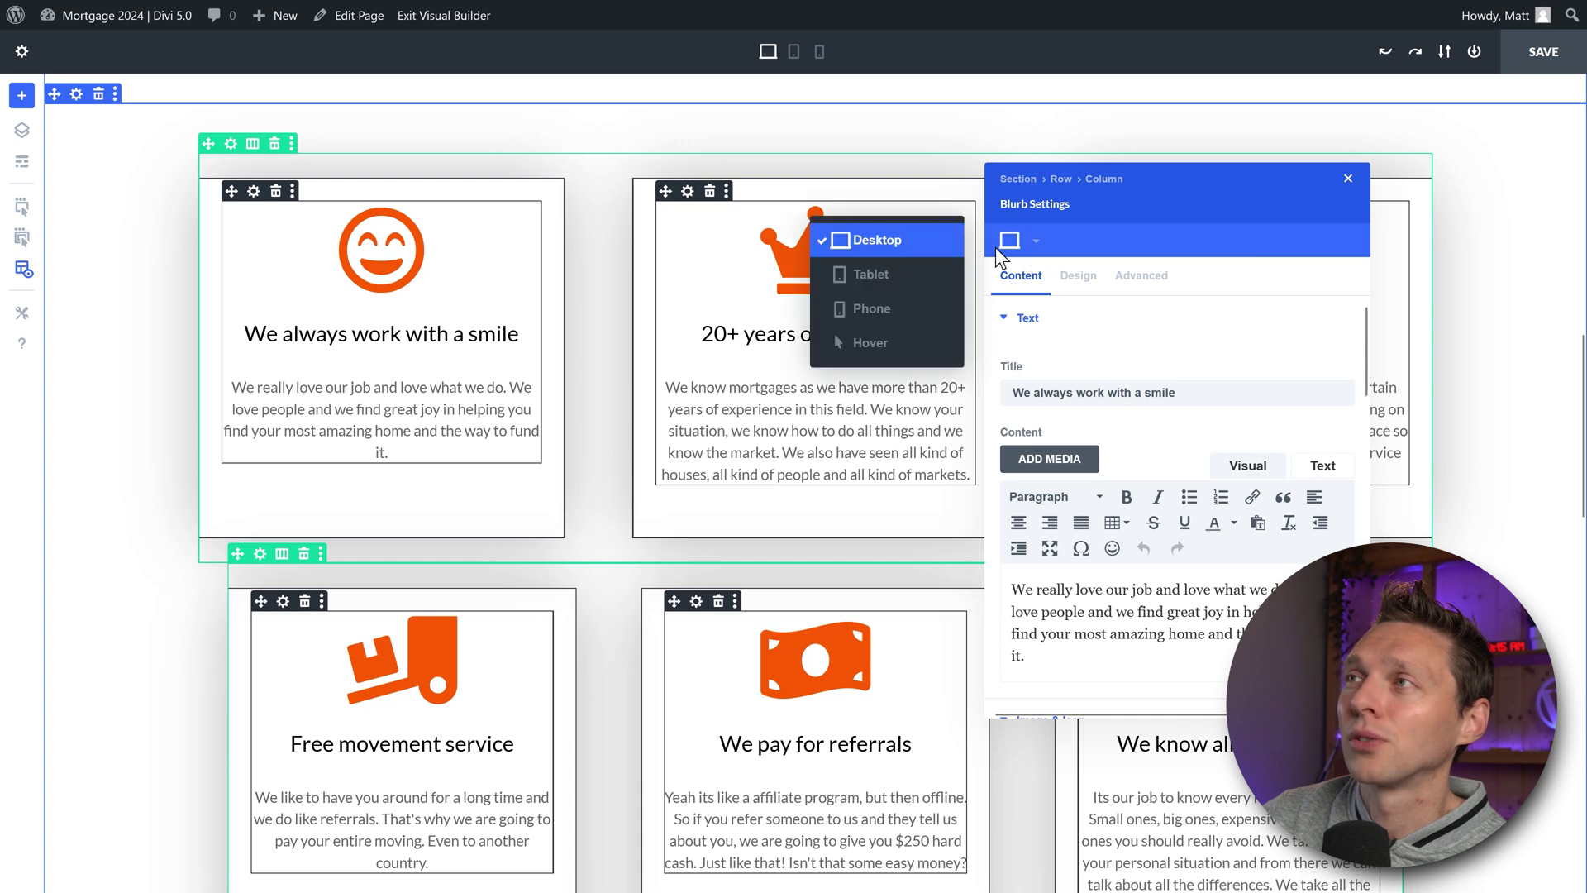
pyautogui.click(858, 275)
pyautogui.click(1025, 247)
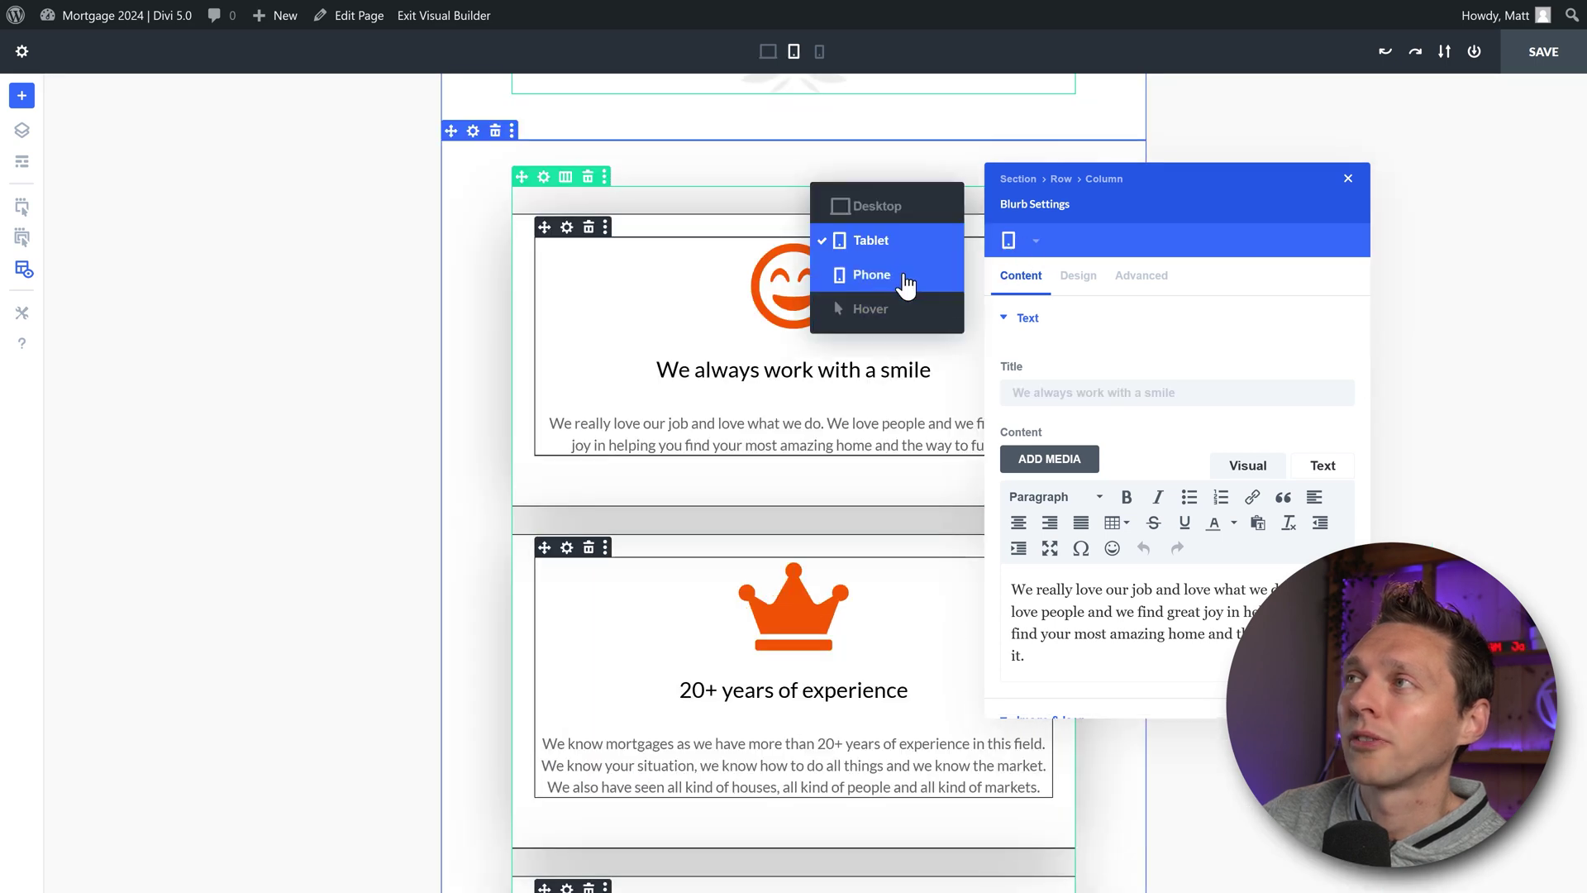
pyautogui.click(859, 273)
pyautogui.click(1010, 241)
pyautogui.click(896, 175)
pyautogui.click(1009, 241)
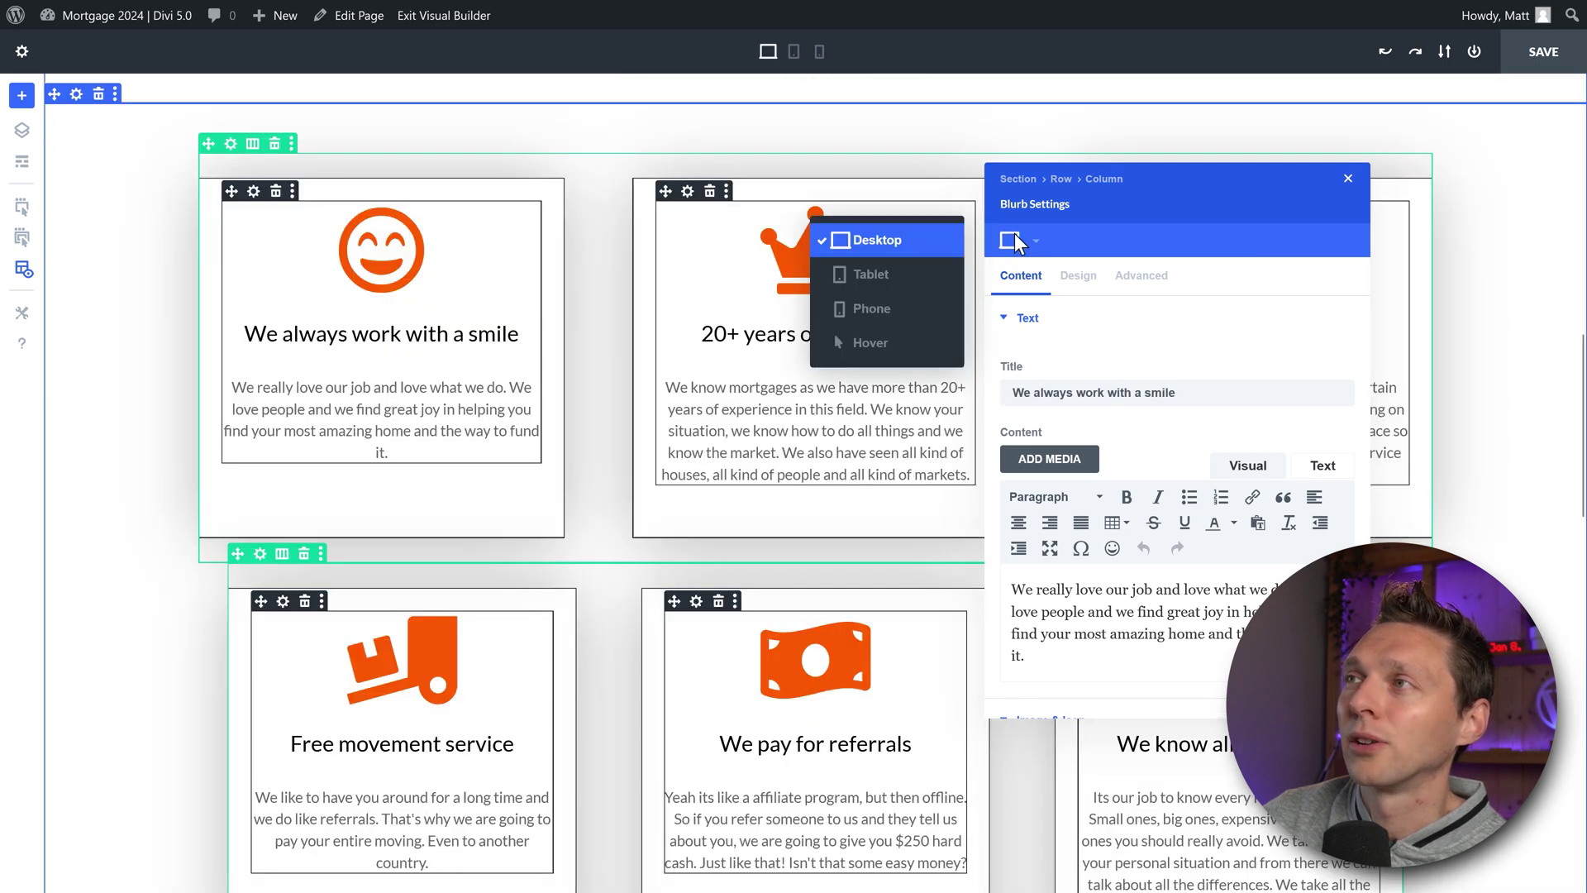
# Step: Switch the blurb's settings to the hover state and review the list of available views
pyautogui.click(874, 340)
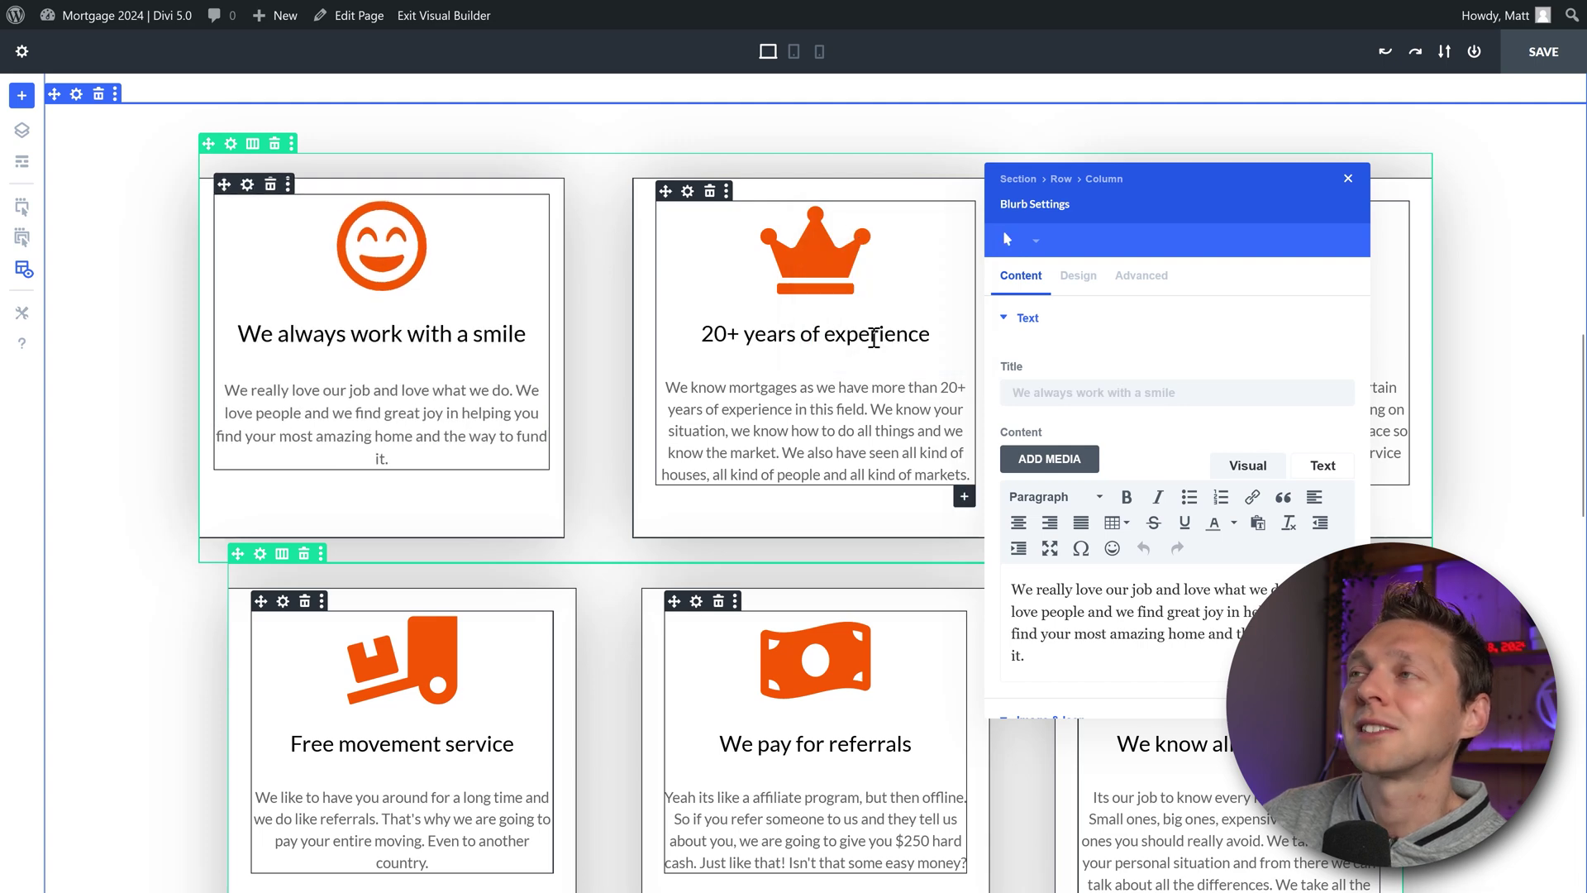
pyautogui.click(1007, 240)
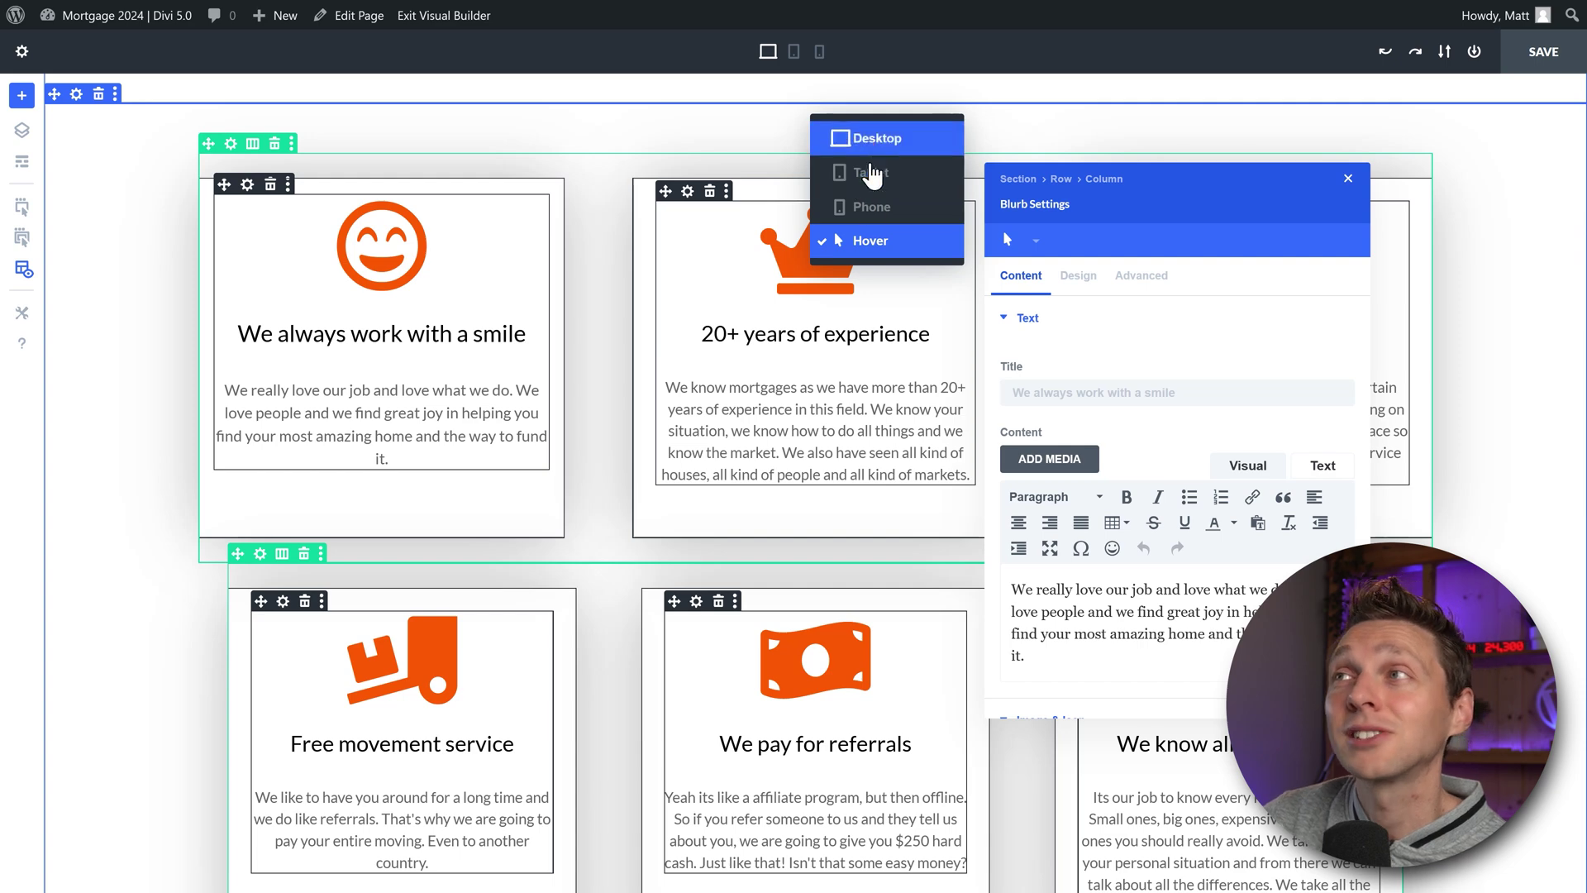
pyautogui.click(1098, 248)
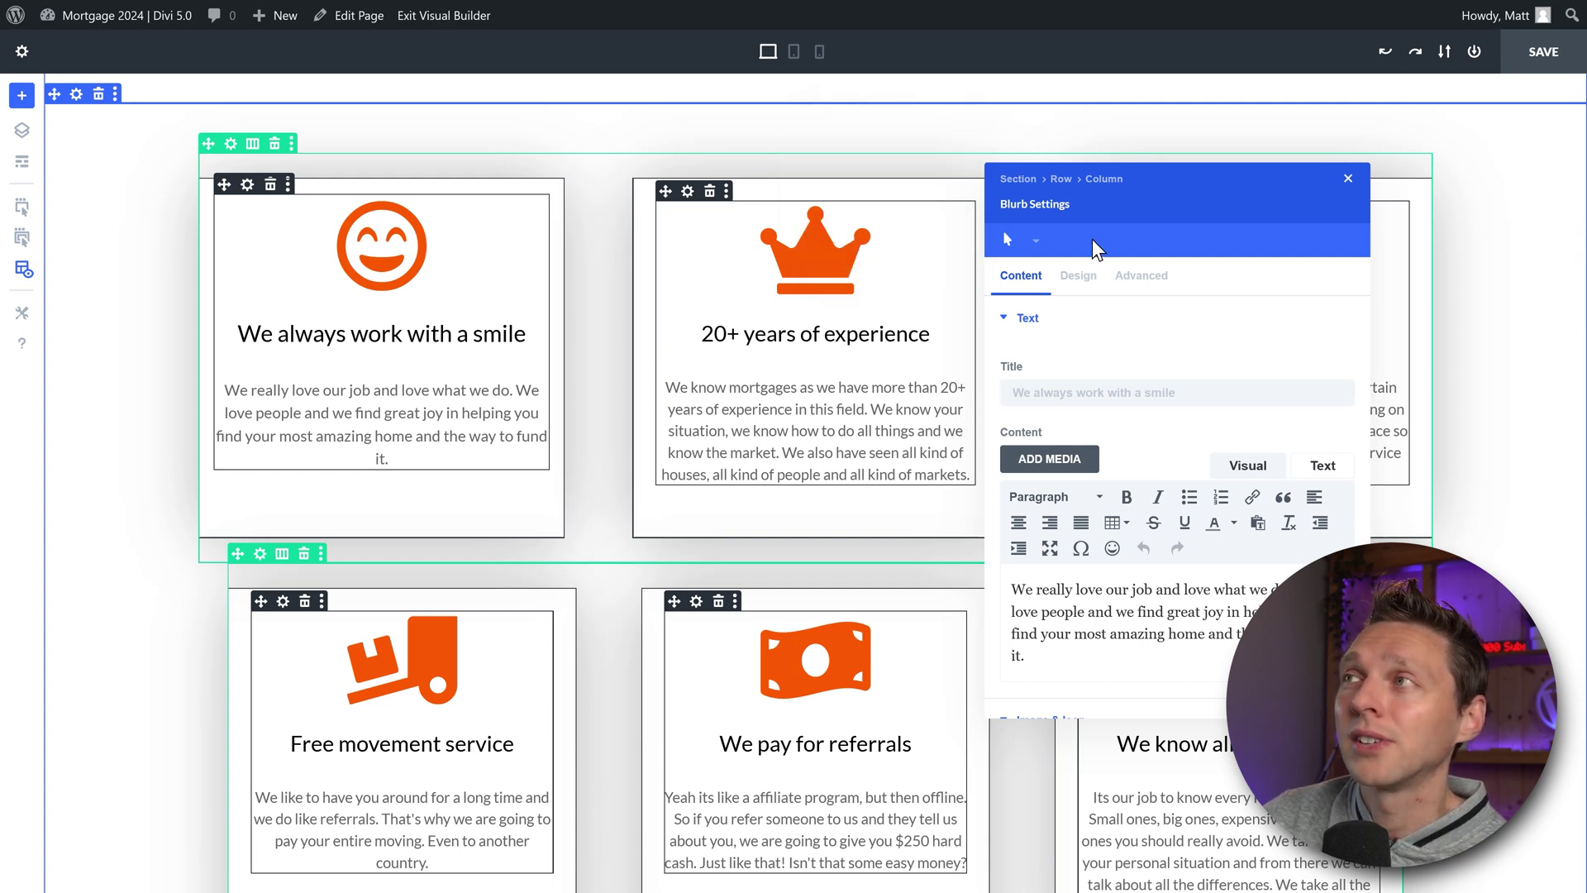
pyautogui.click(1035, 240)
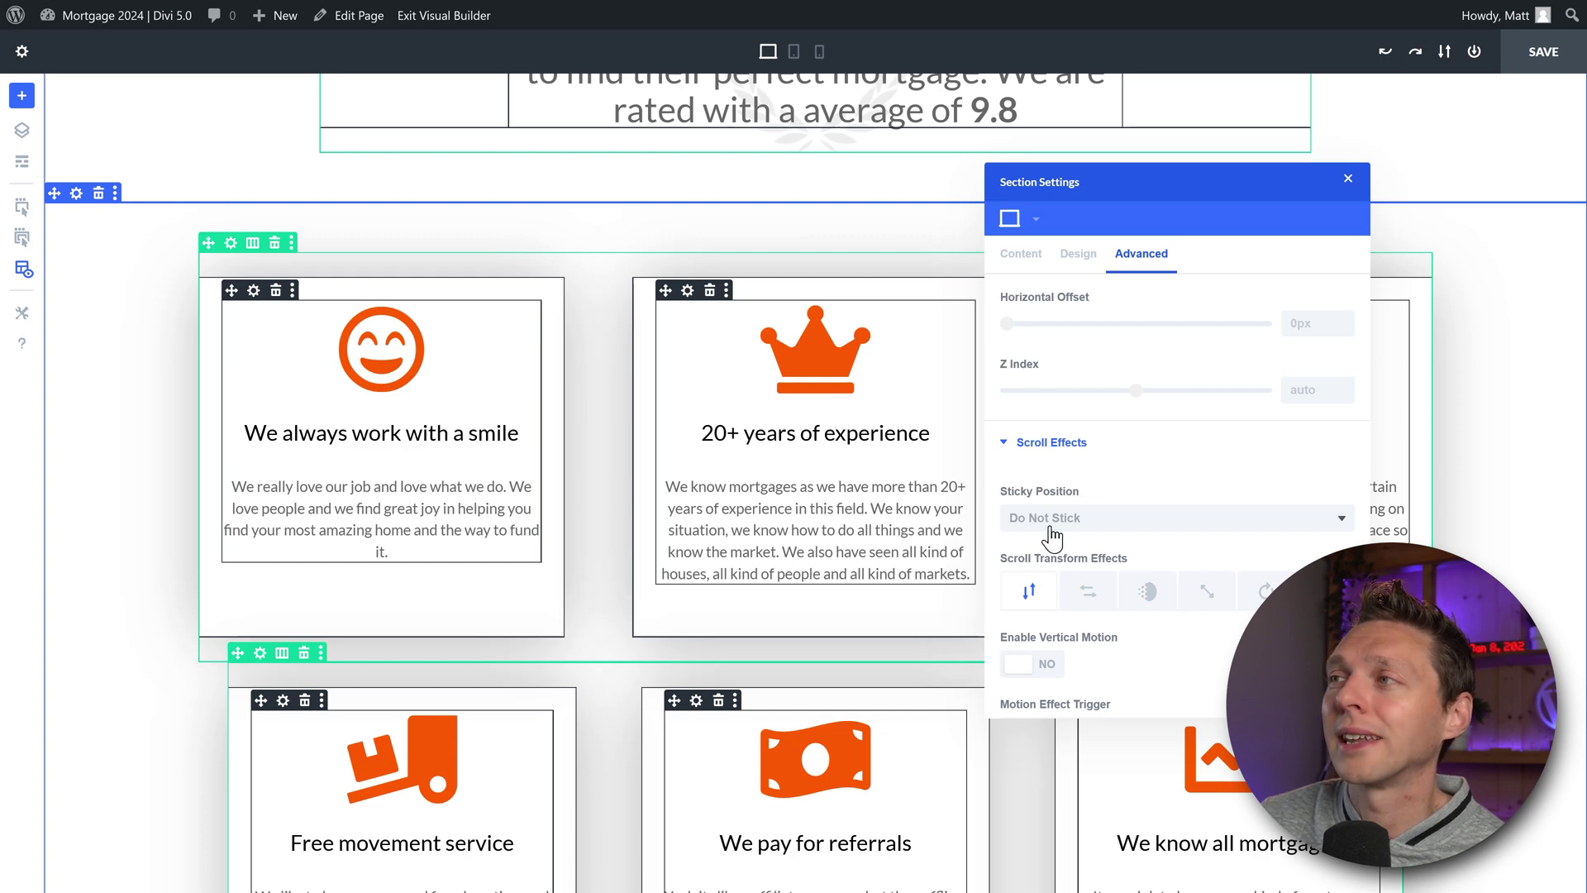
# Step: Set the blurb section's Sticky Position to Stick to Top and switch its settings to the sticky state
pyautogui.click(1052, 529)
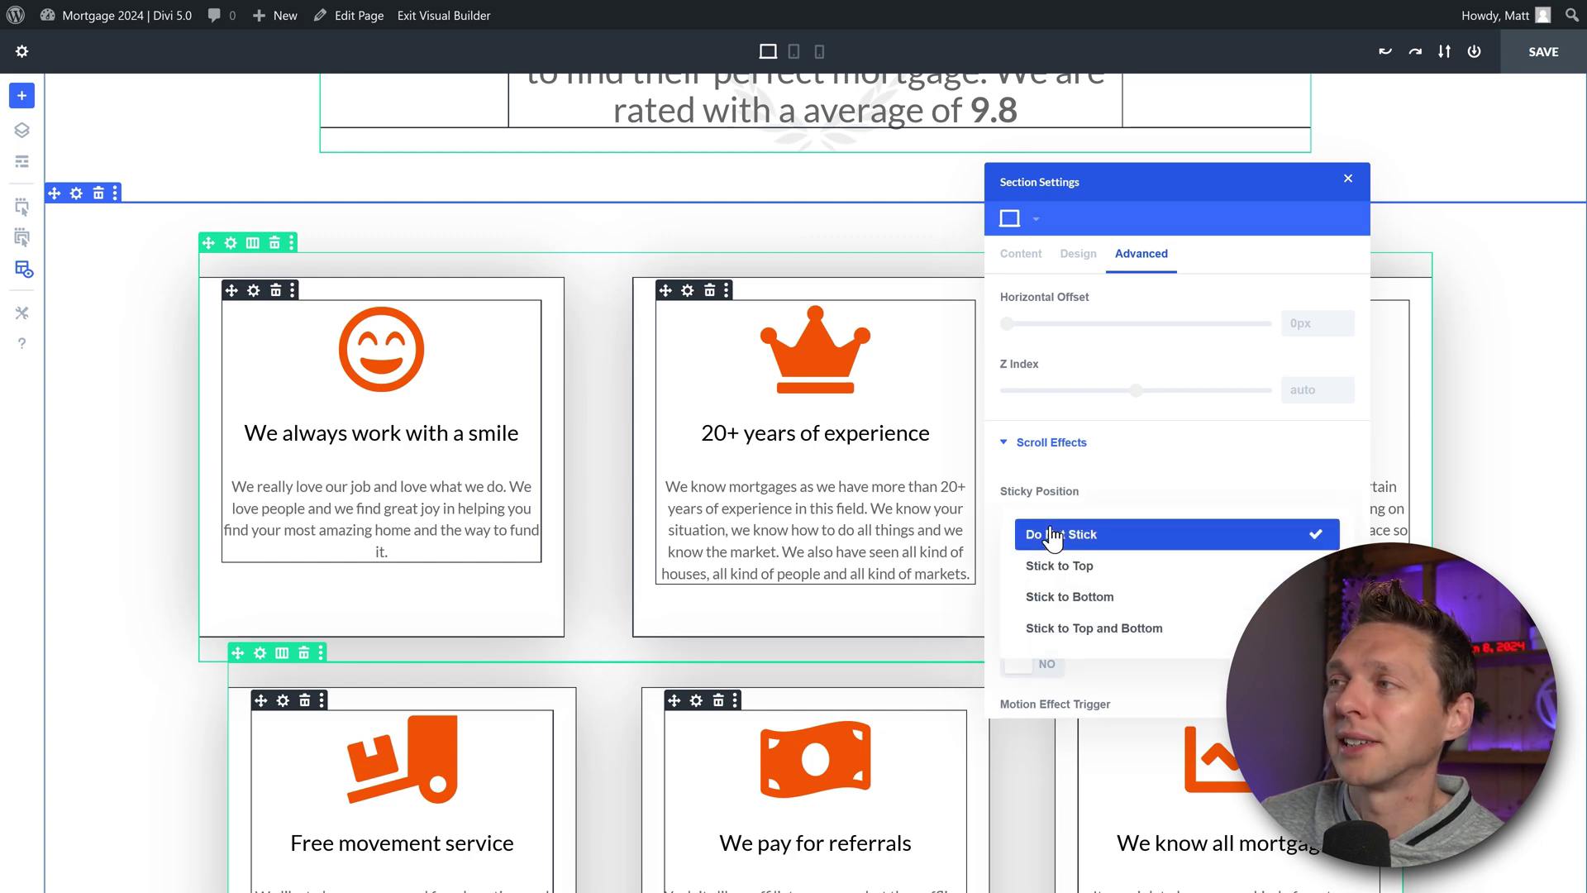
pyautogui.click(1081, 567)
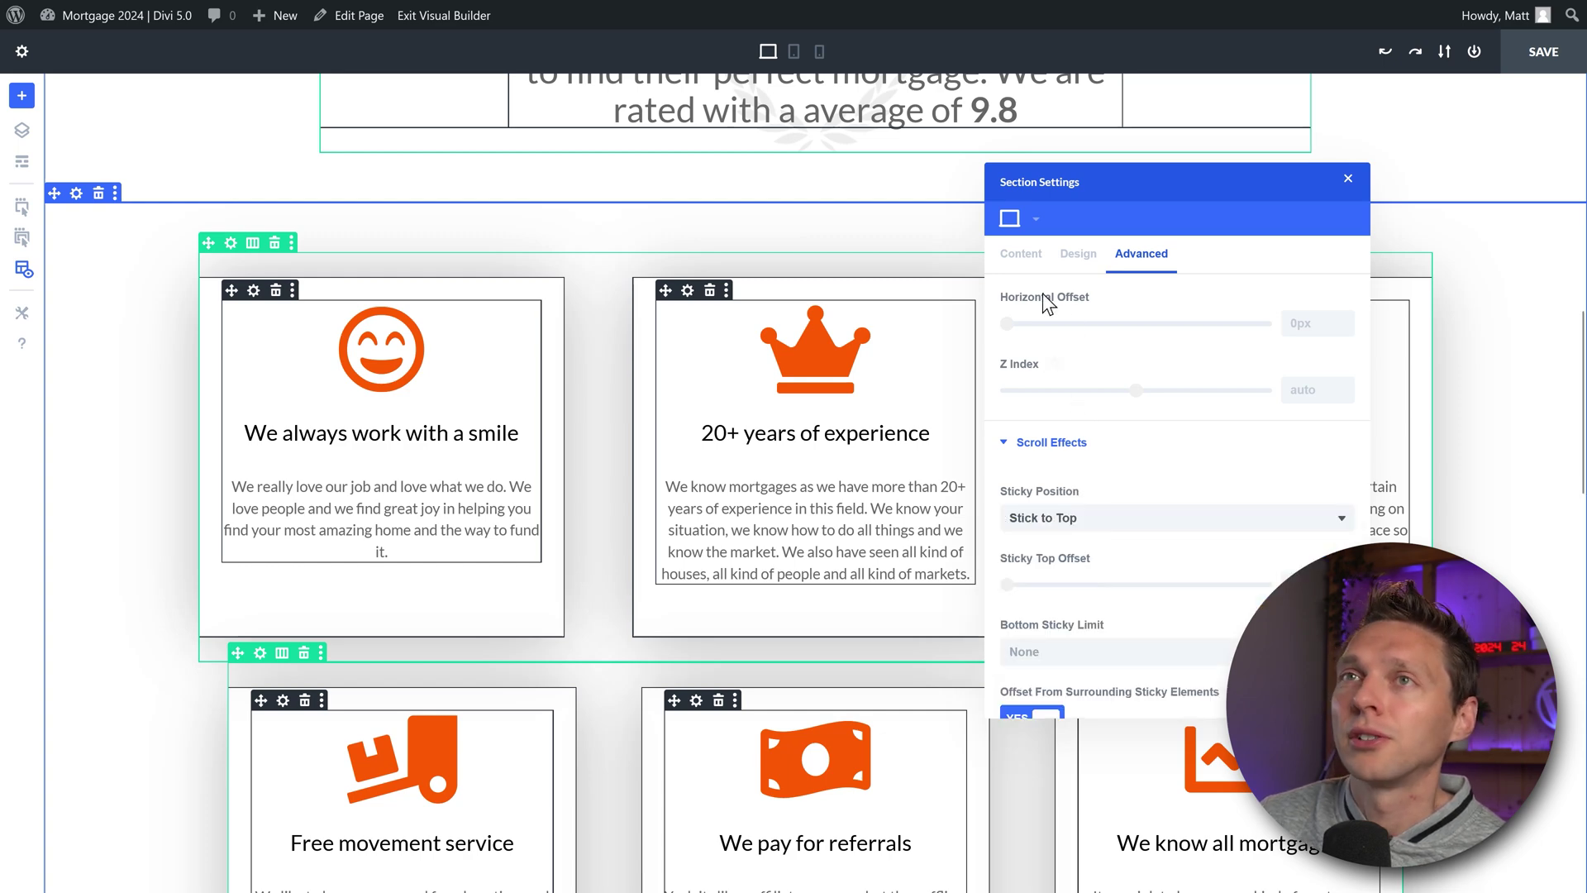
pyautogui.click(1033, 218)
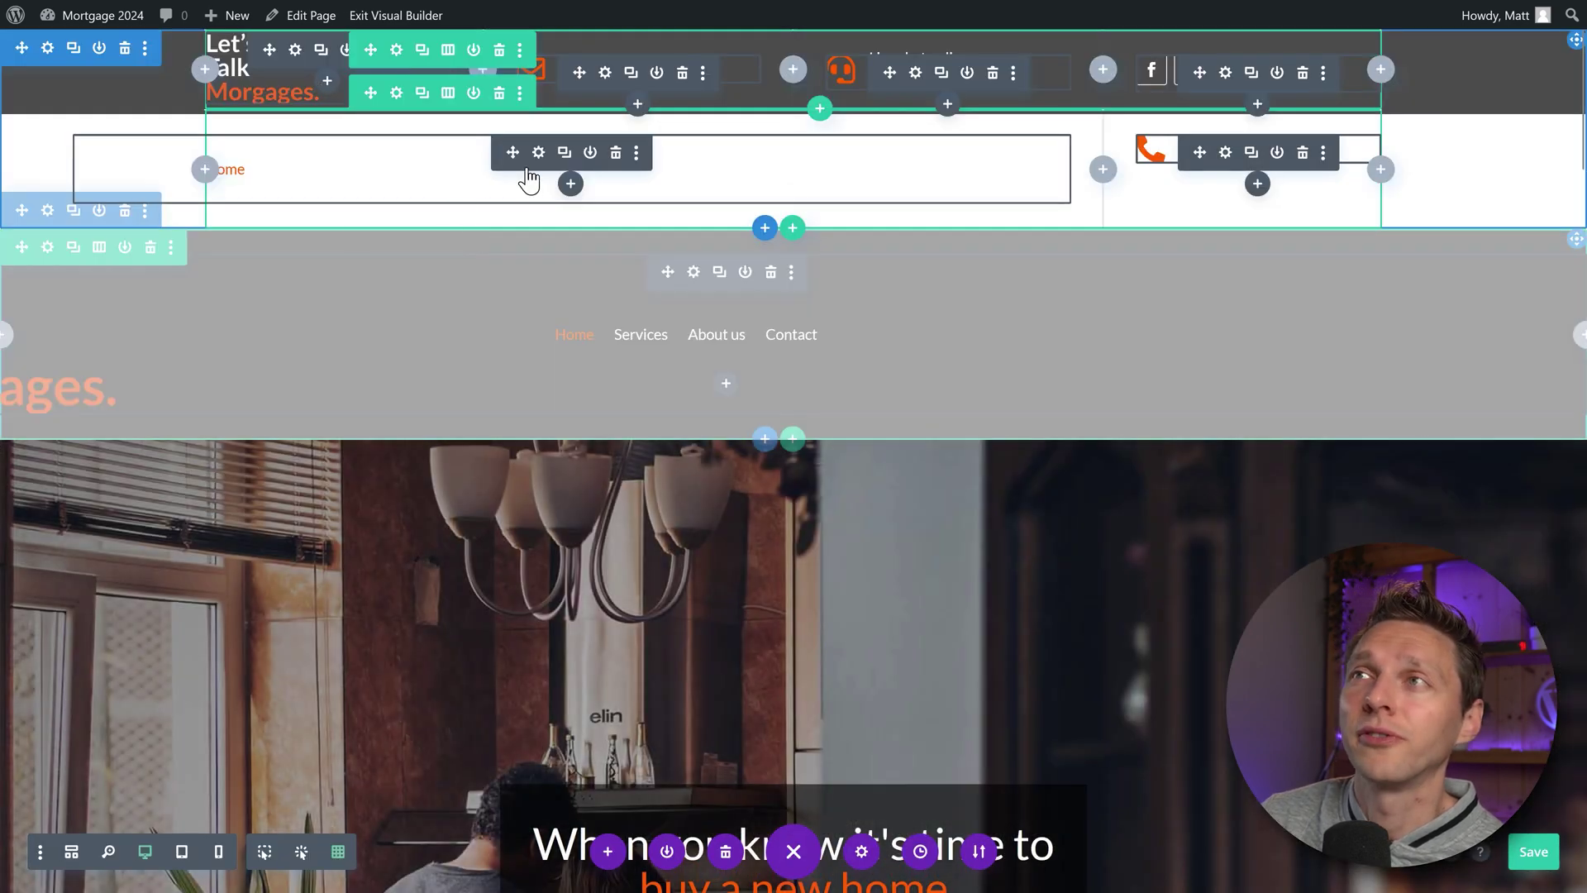
# Step: In the older builder, open the header menu's background settings and view its sticky-state options
pyautogui.click(539, 154)
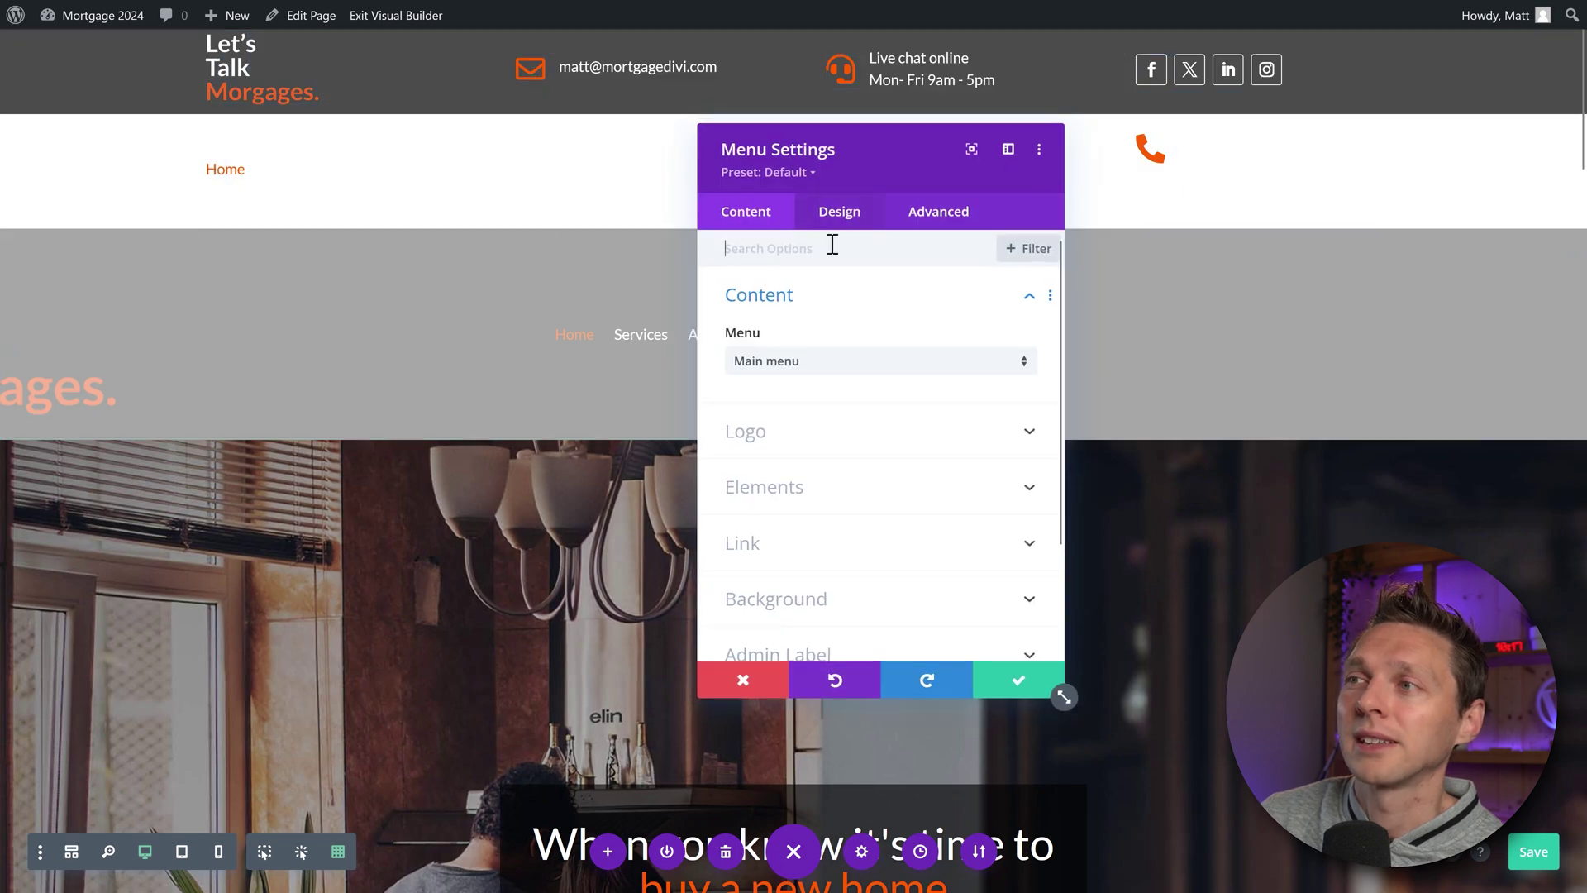
pyautogui.scroll(-2, 827, 488)
pyautogui.click(819, 471)
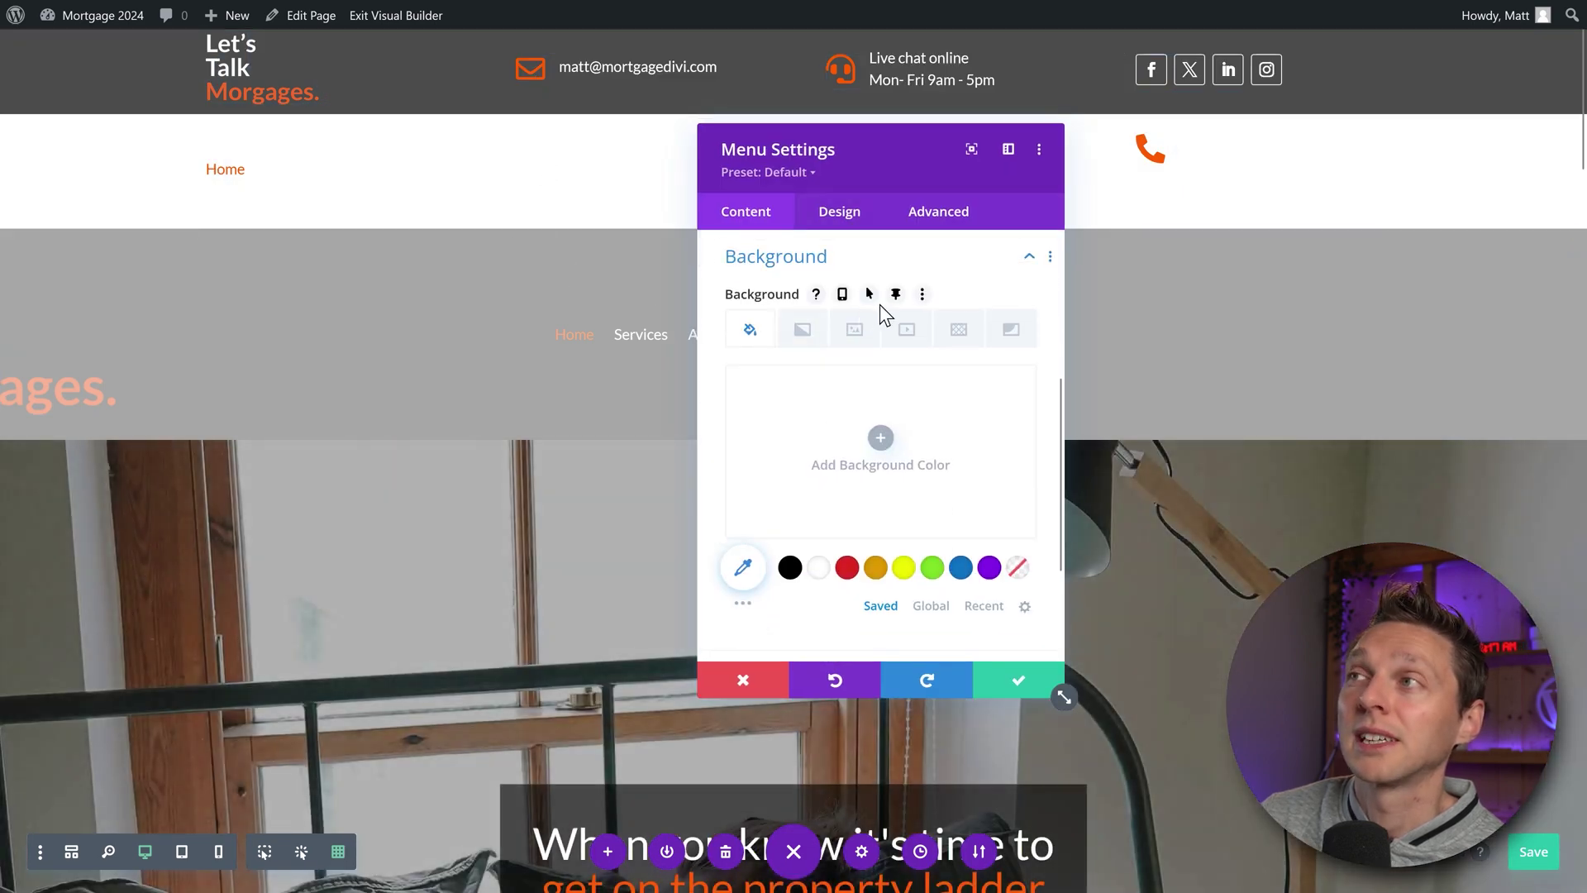
pyautogui.click(896, 295)
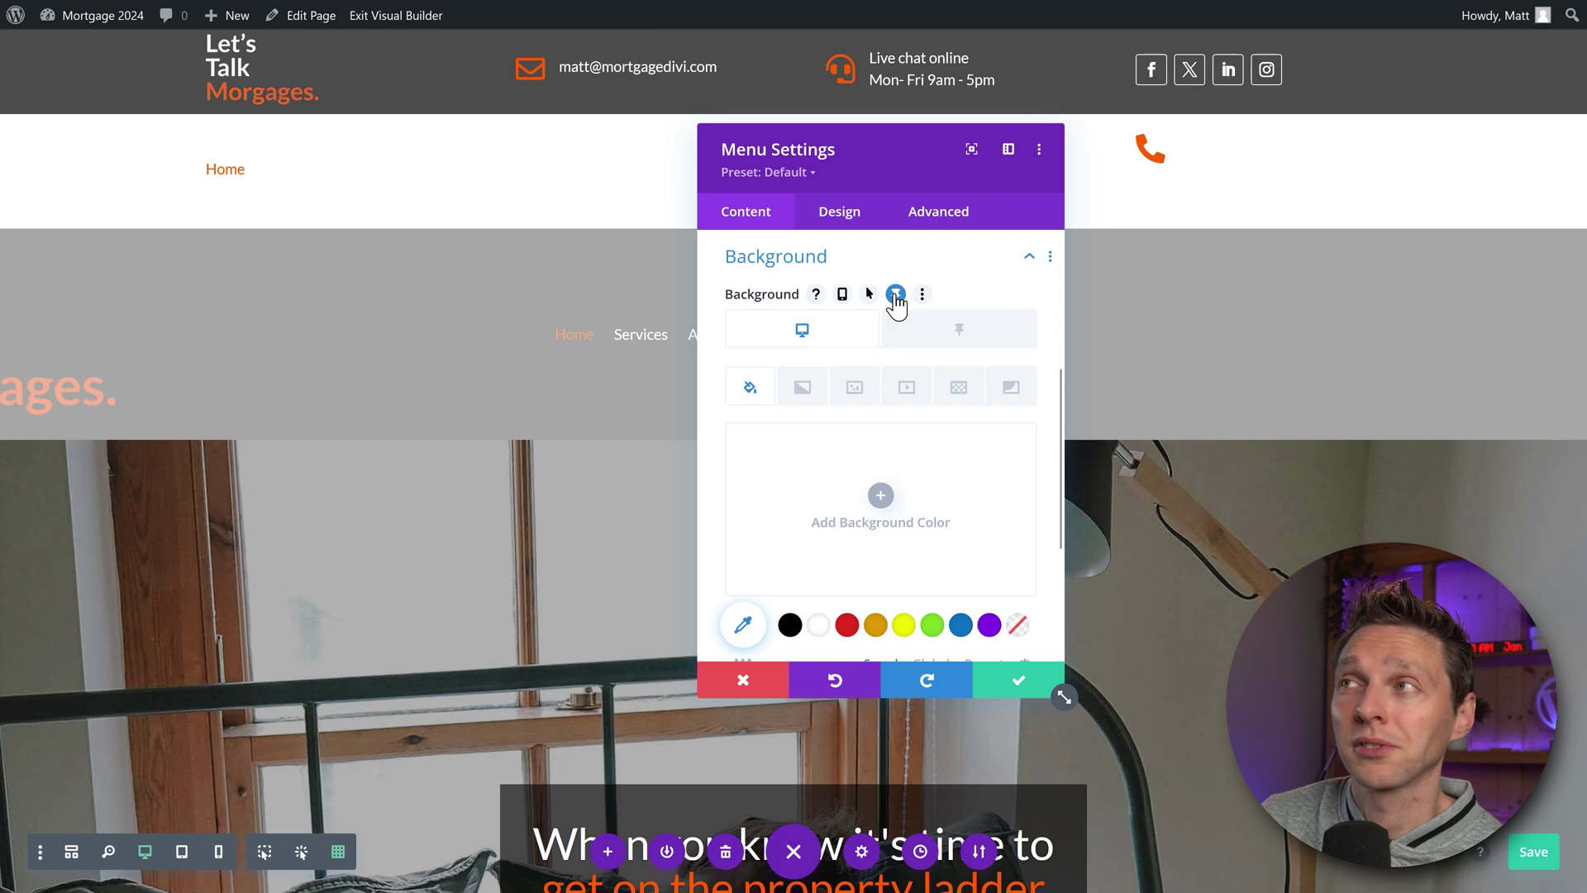
pyautogui.click(953, 339)
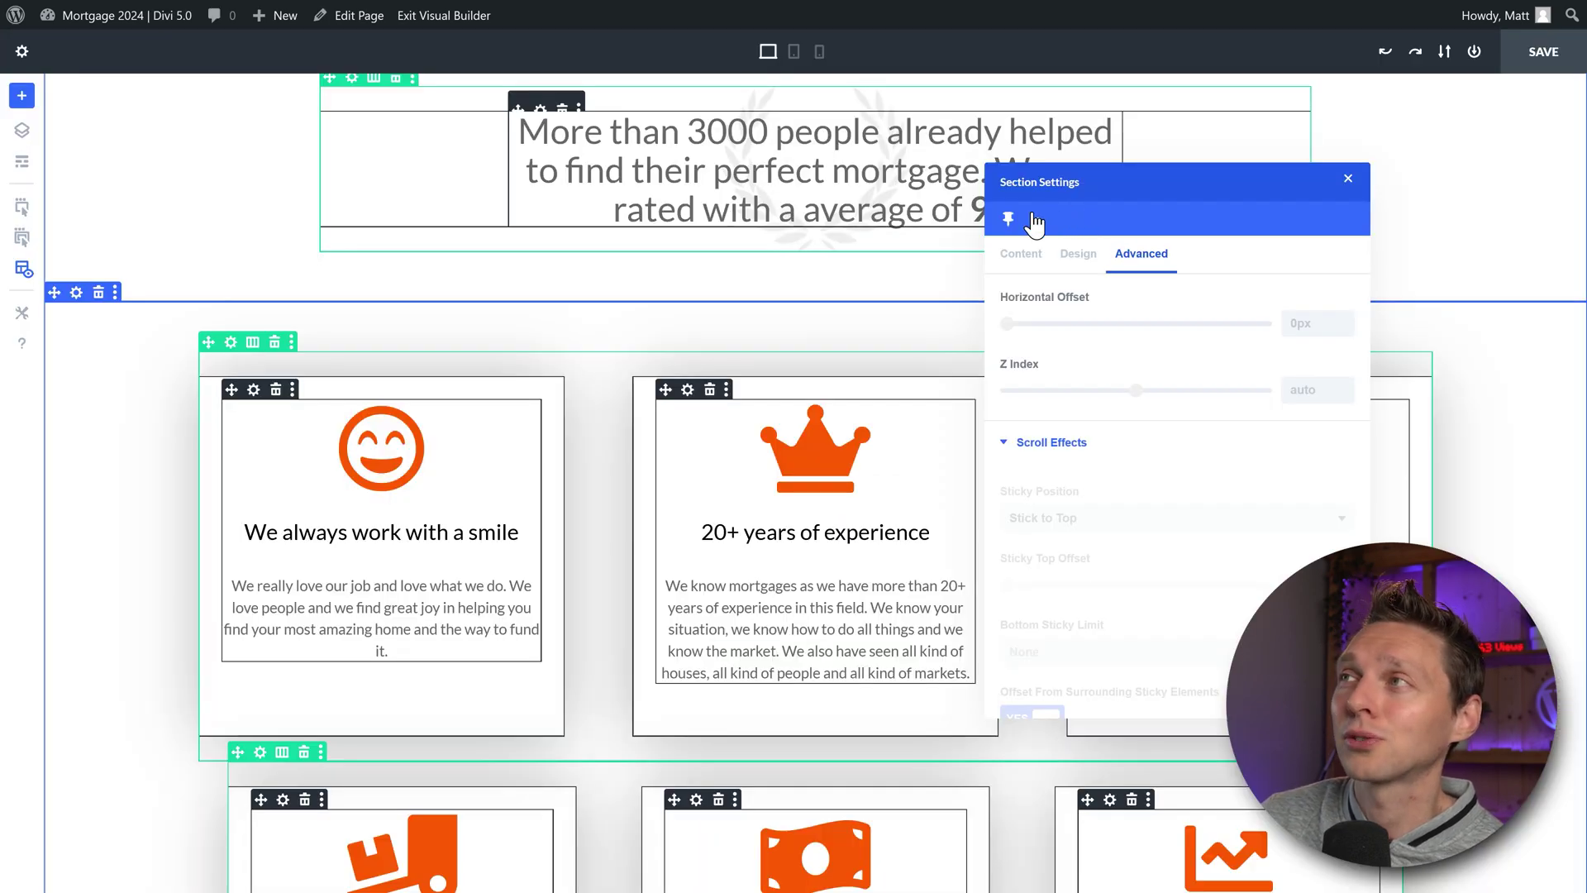
# Step: Back in Divi 5.0, compare the section's advanced settings in the hover and sticky states and return to the desktop view
pyautogui.moveTo(1036, 225)
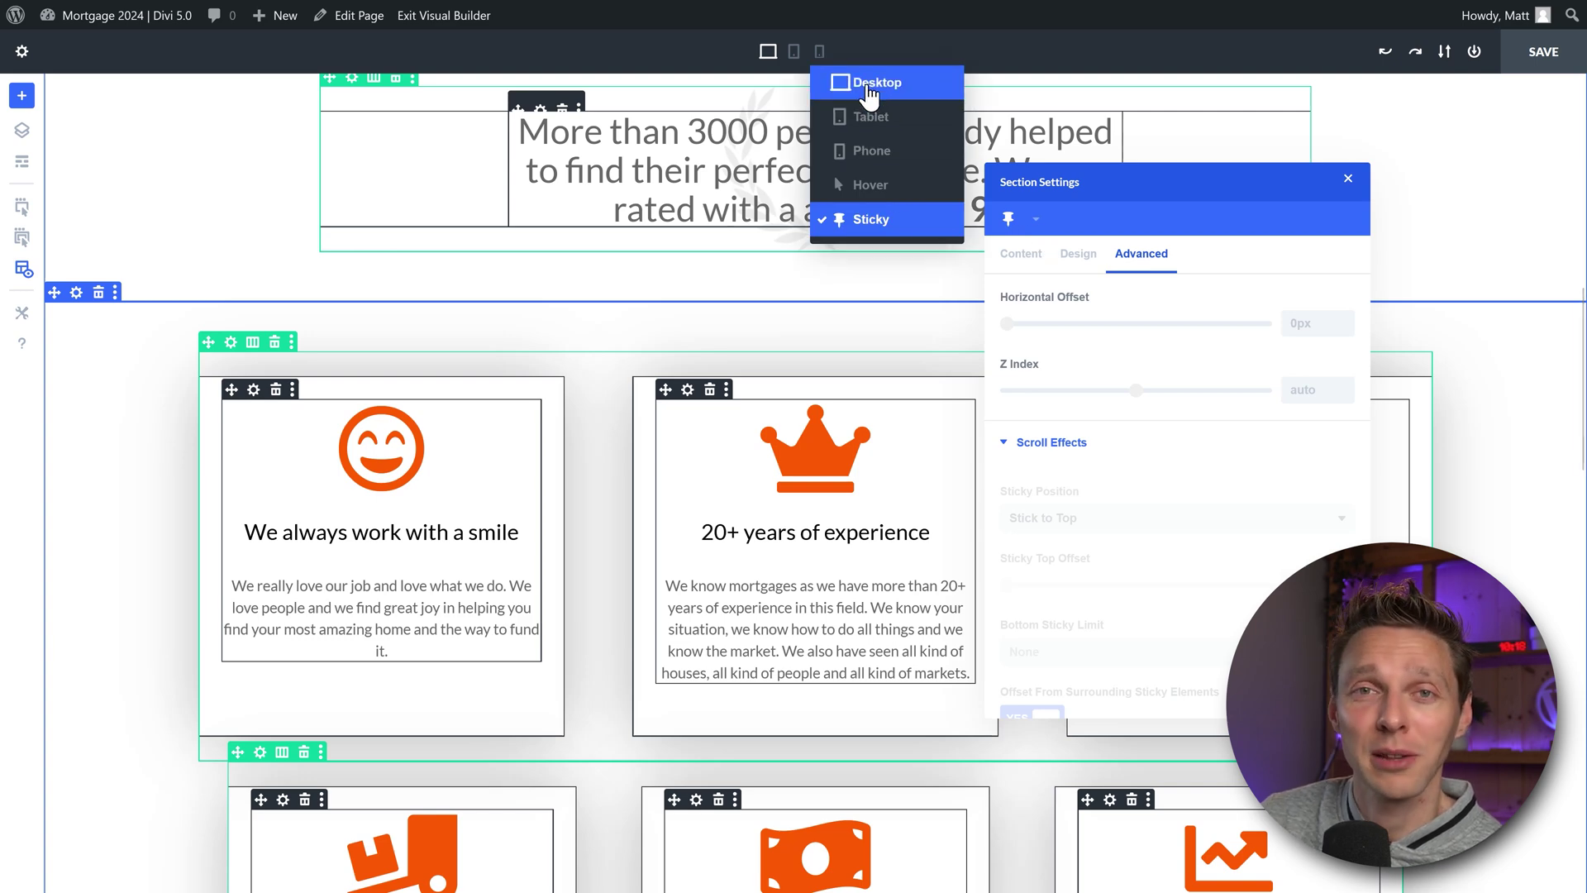
pyautogui.click(864, 185)
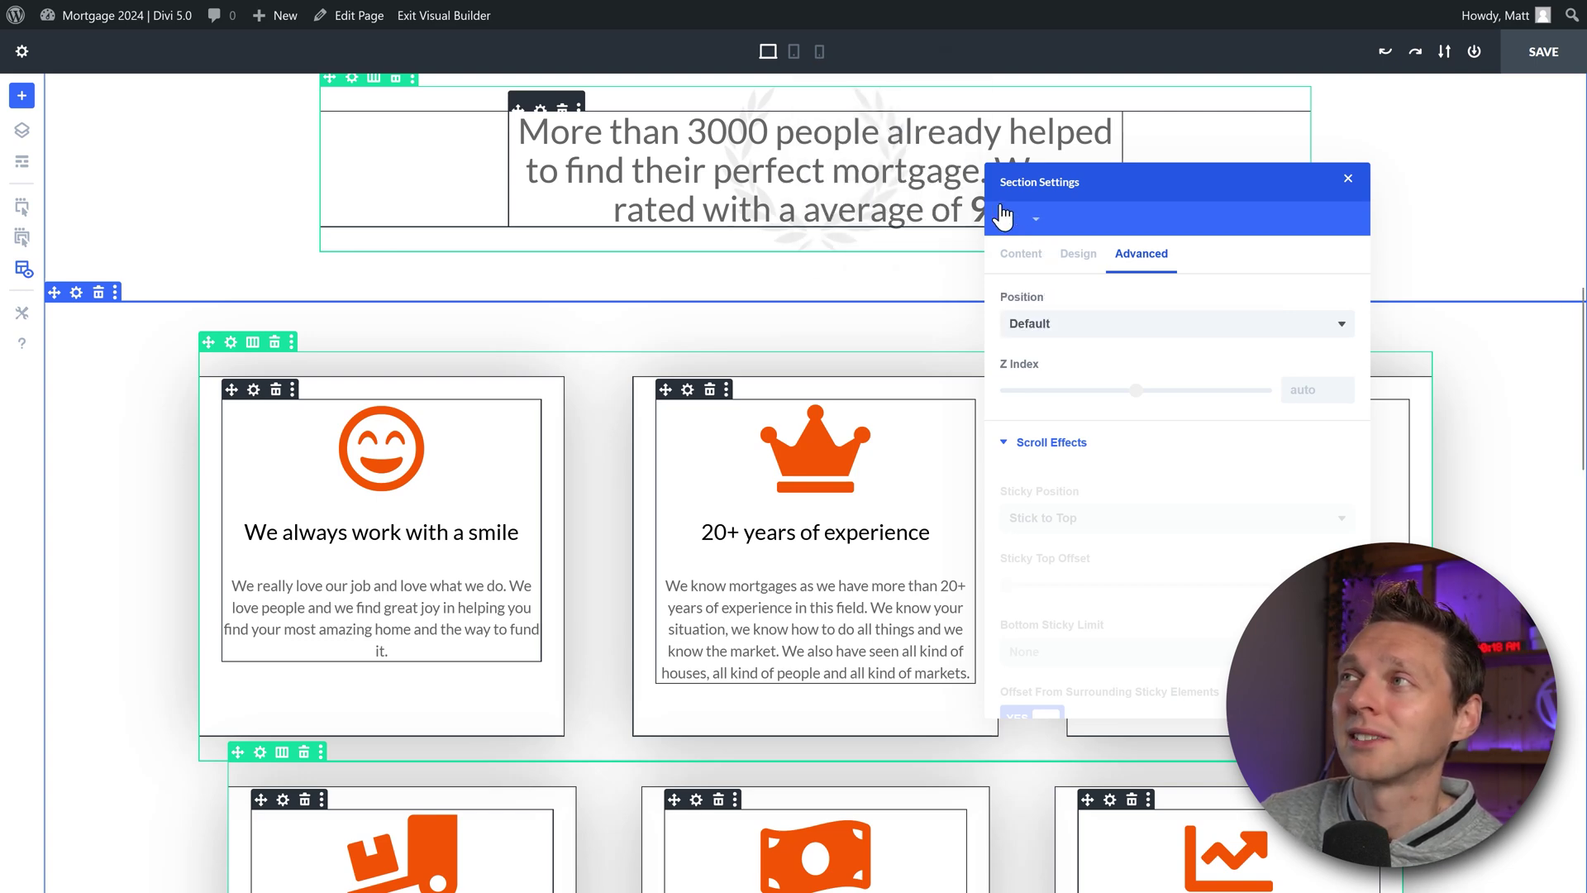
pyautogui.moveTo(1023, 213)
pyautogui.click(871, 253)
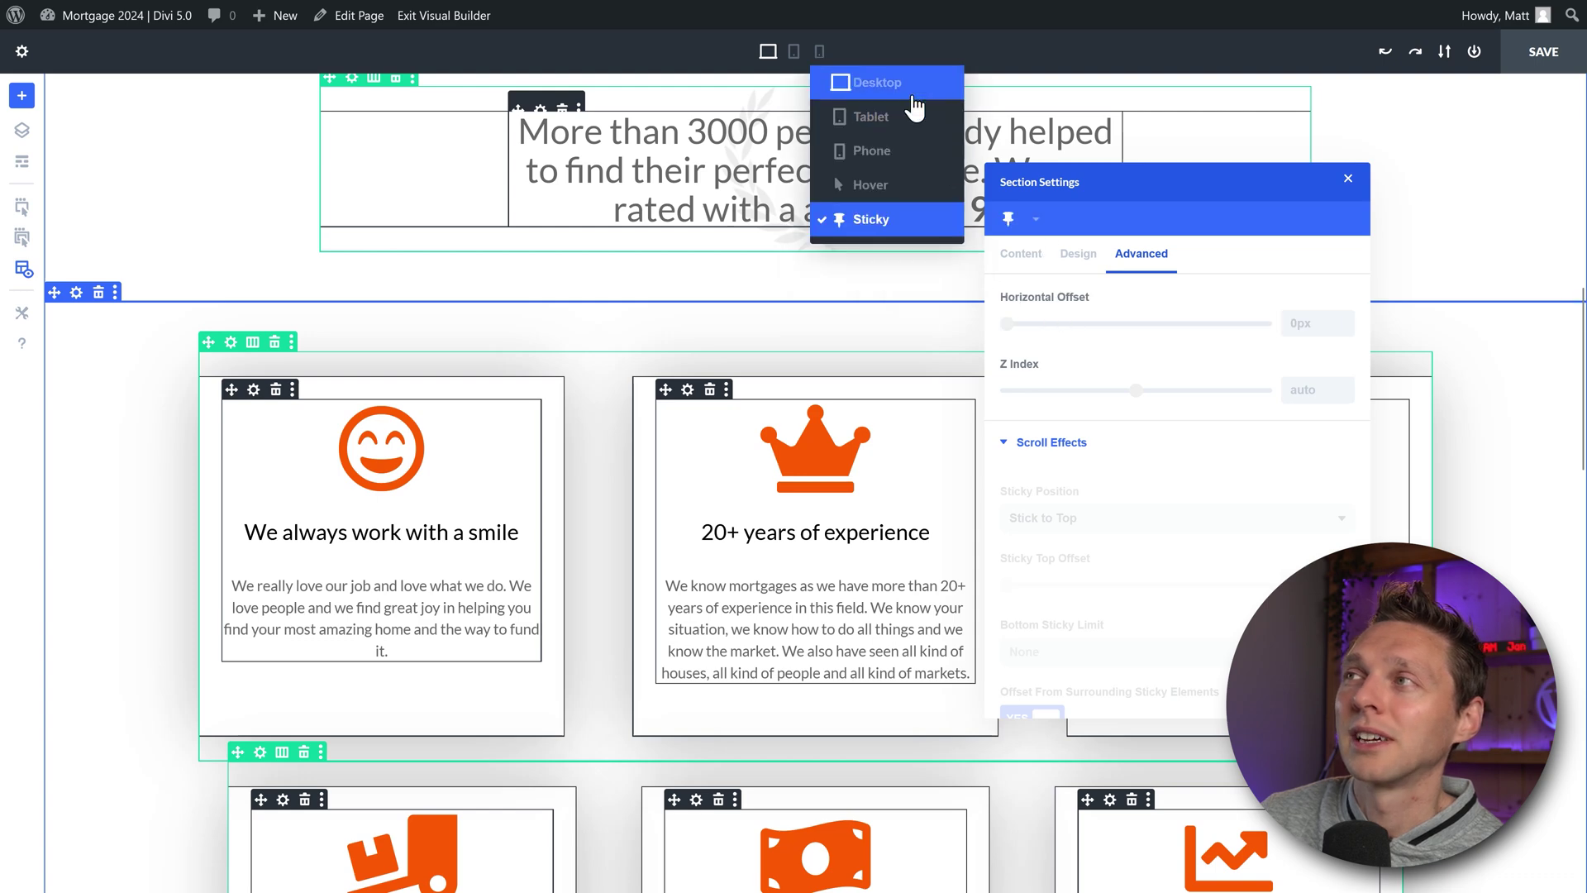
pyautogui.click(878, 115)
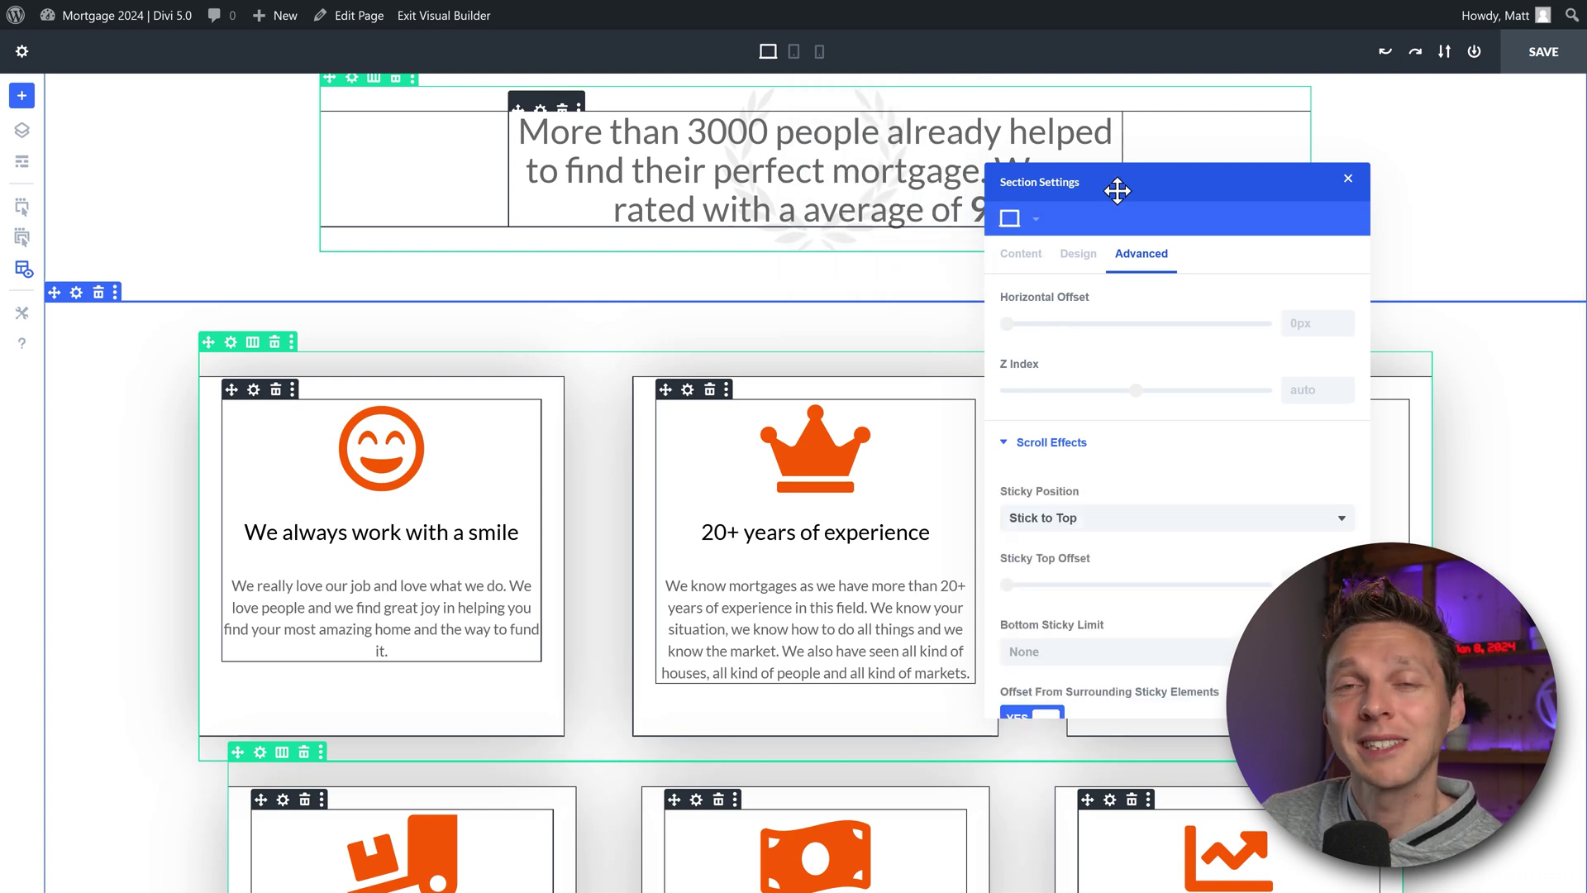
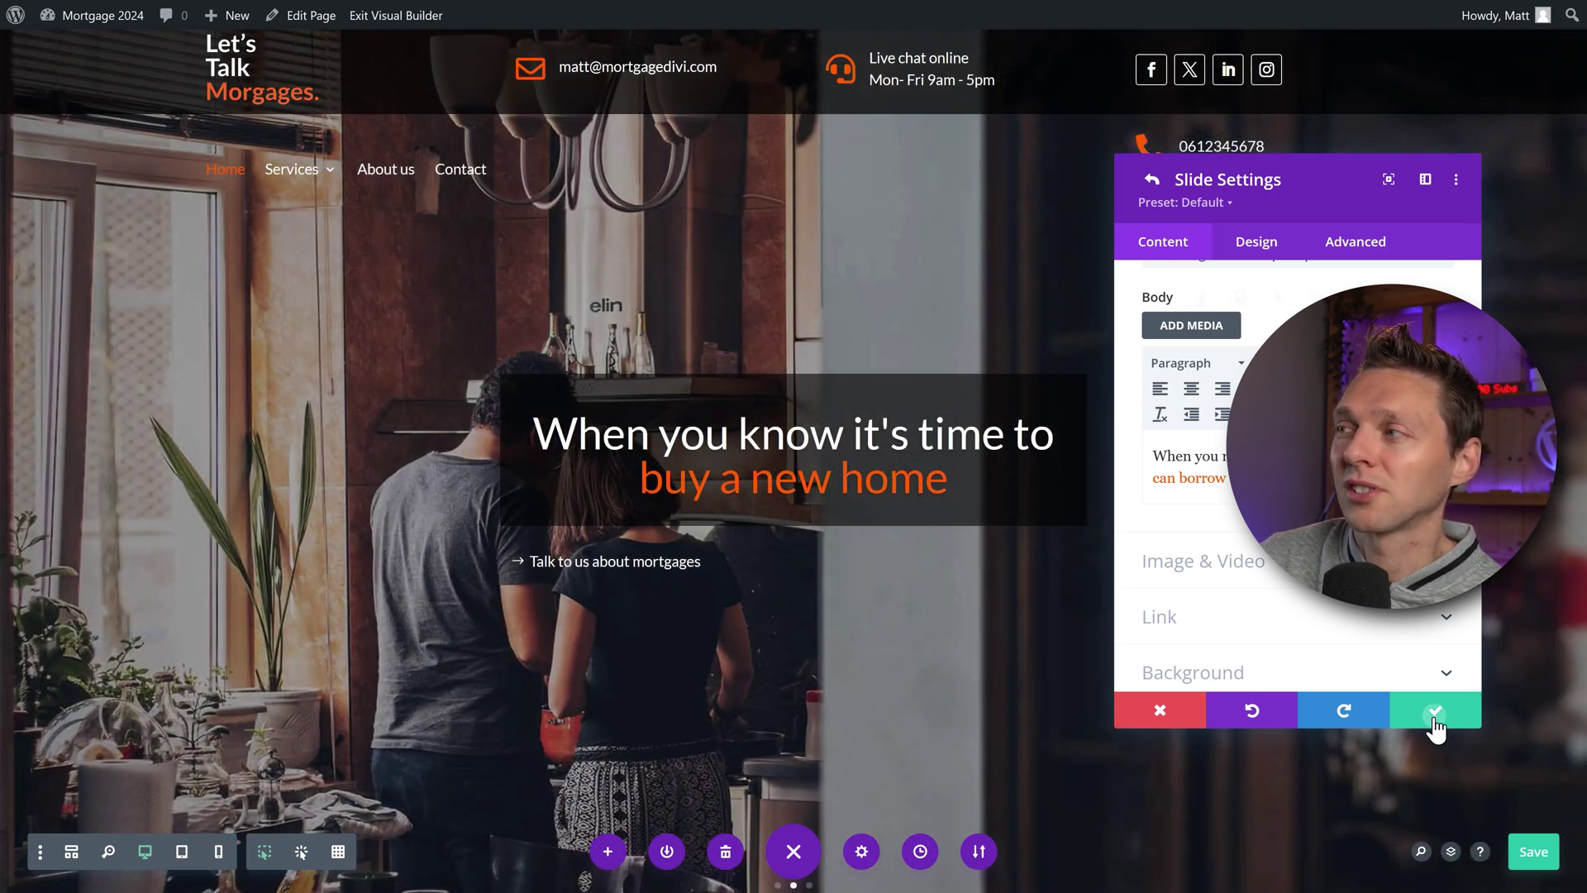
# Step: In the older builder, accept the slide and slider settings and save the page
pyautogui.click(1434, 726)
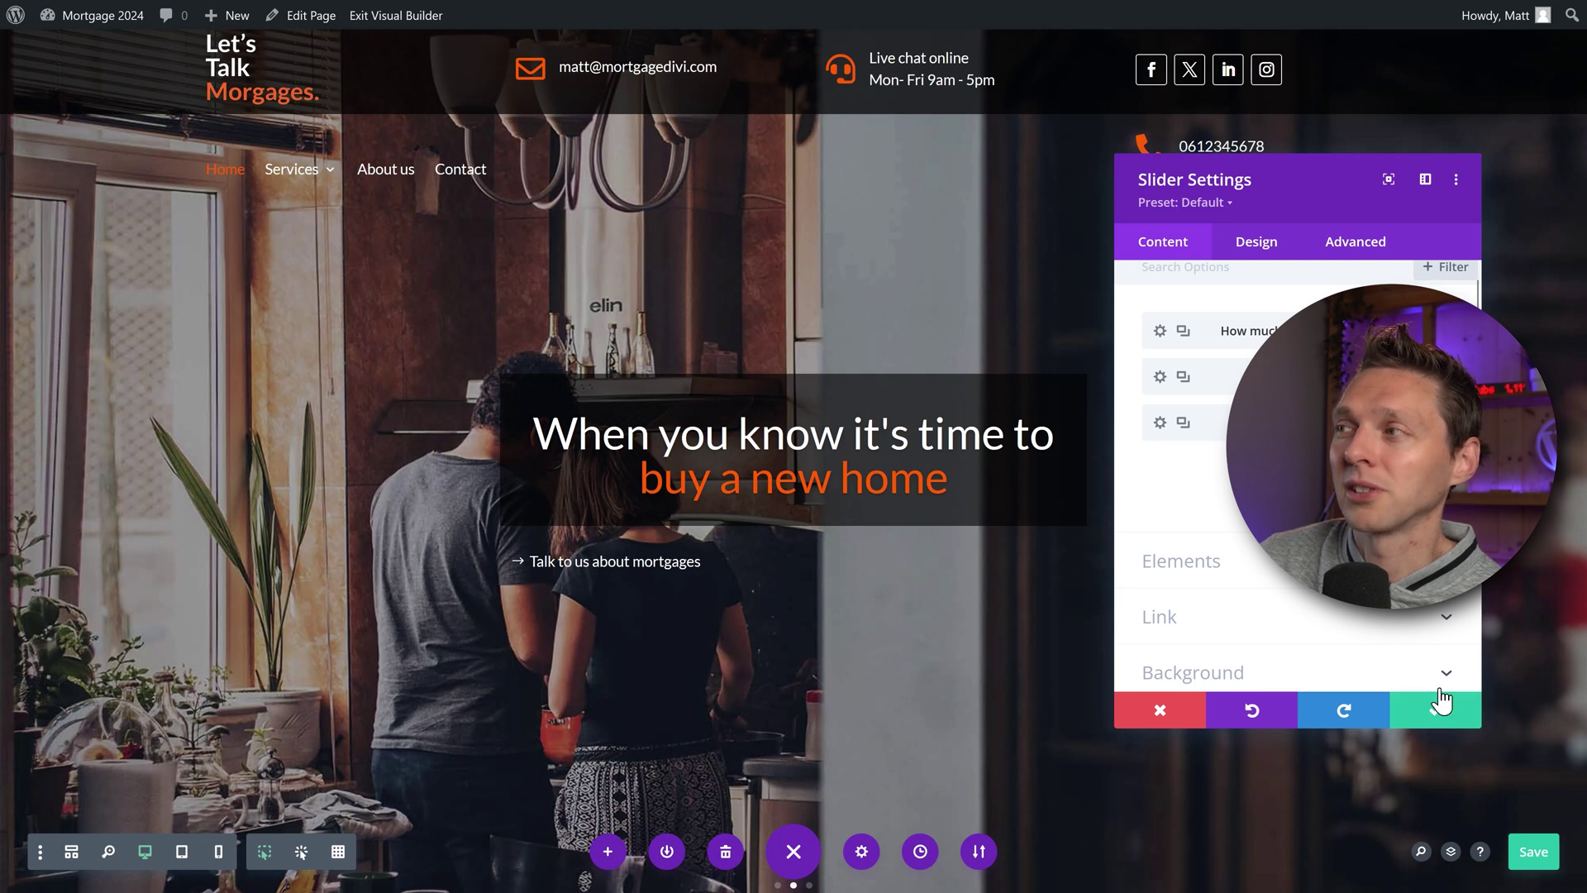
pyautogui.click(1429, 709)
pyautogui.click(1534, 851)
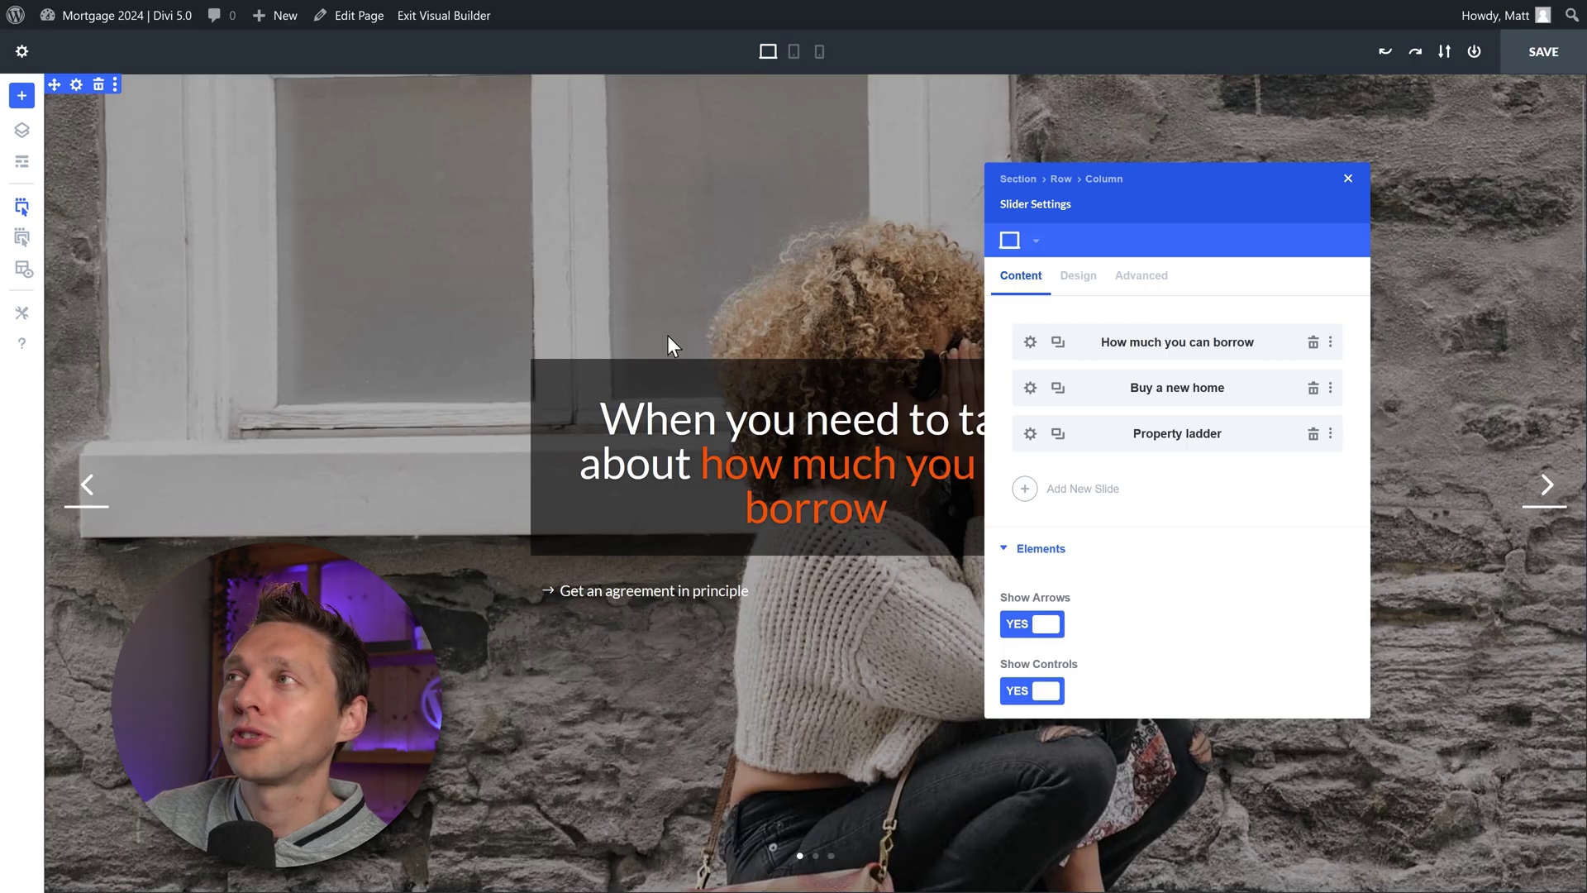
# Step: In Divi 5.0, move the Slider Settings window off the slide text, open the "Buy a new home" slide's settings and enlarge the window
pyautogui.moveTo(1190, 198); pyautogui.dragTo(1353, 154)
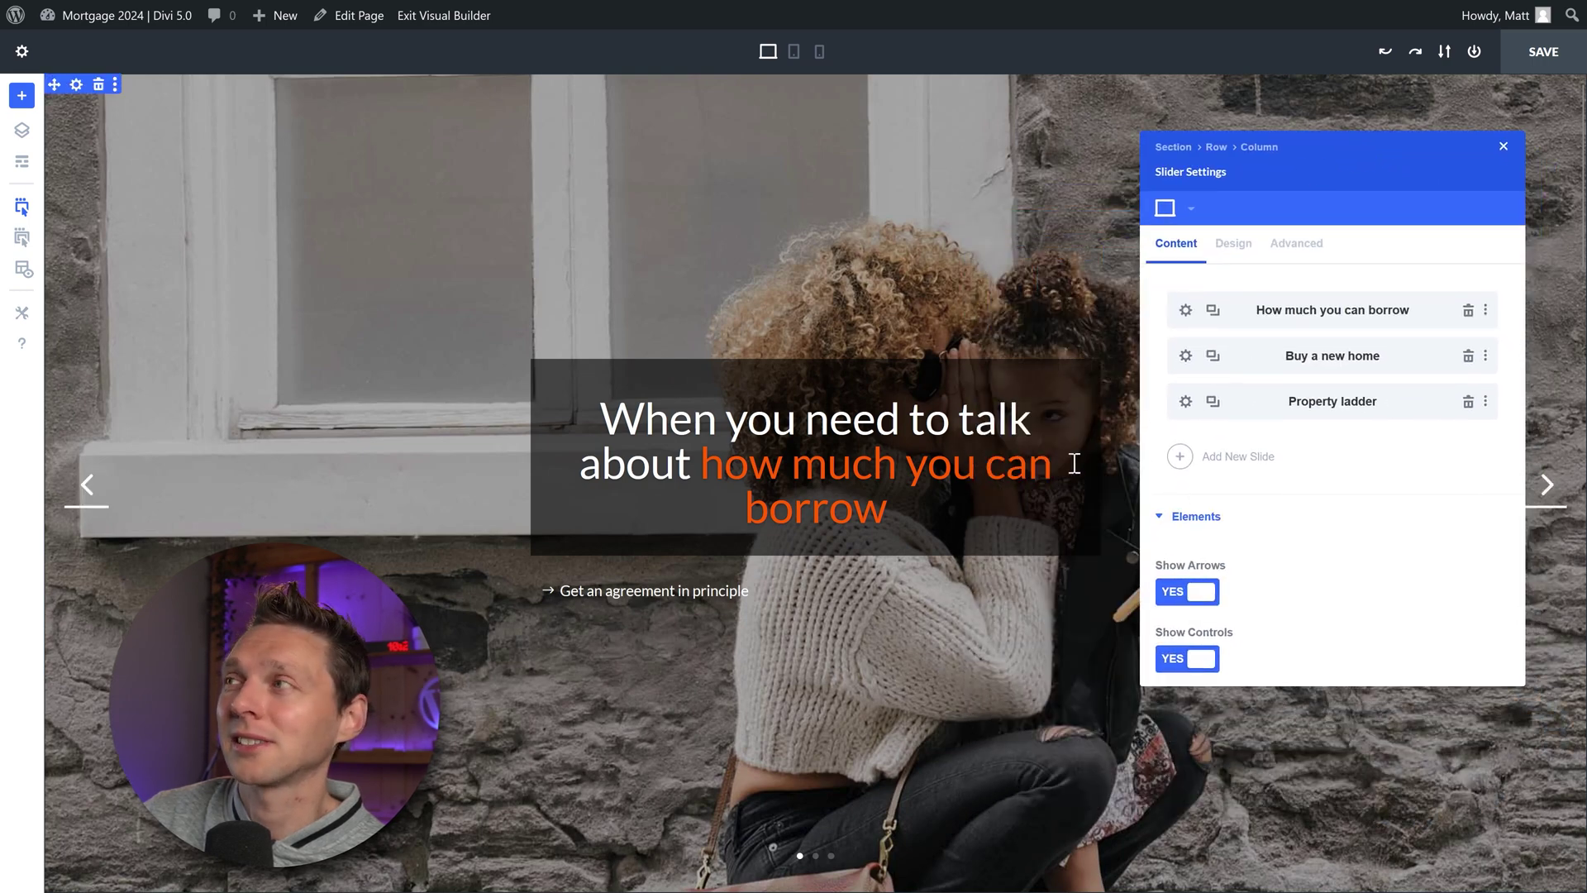
pyautogui.click(1185, 313)
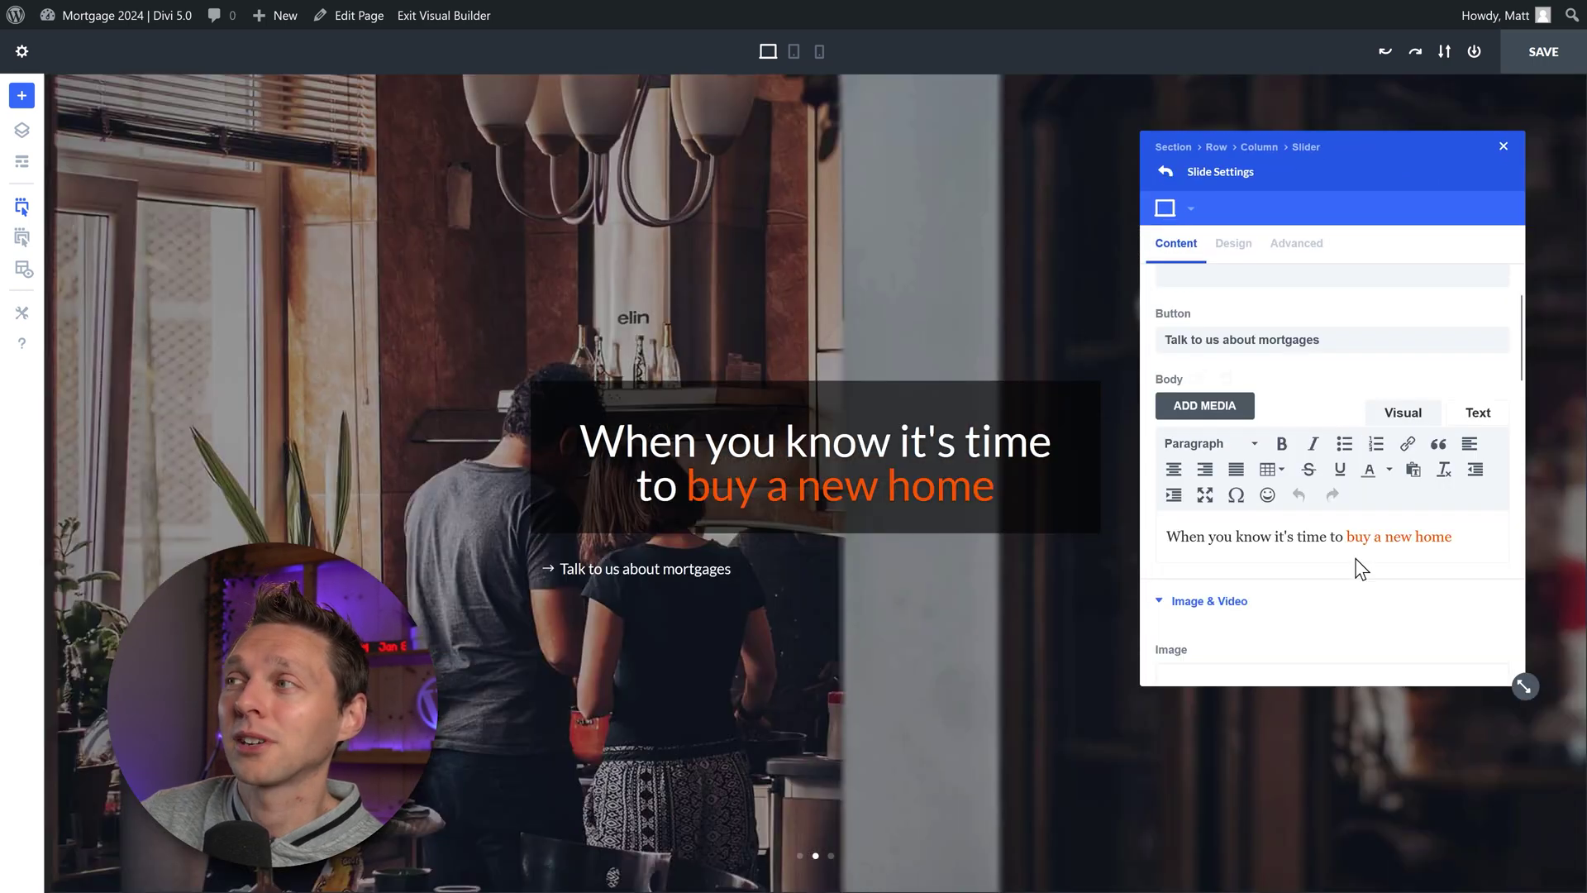
pyautogui.scroll(-1, 1286, 552)
pyautogui.scroll(-1, 1286, 552)
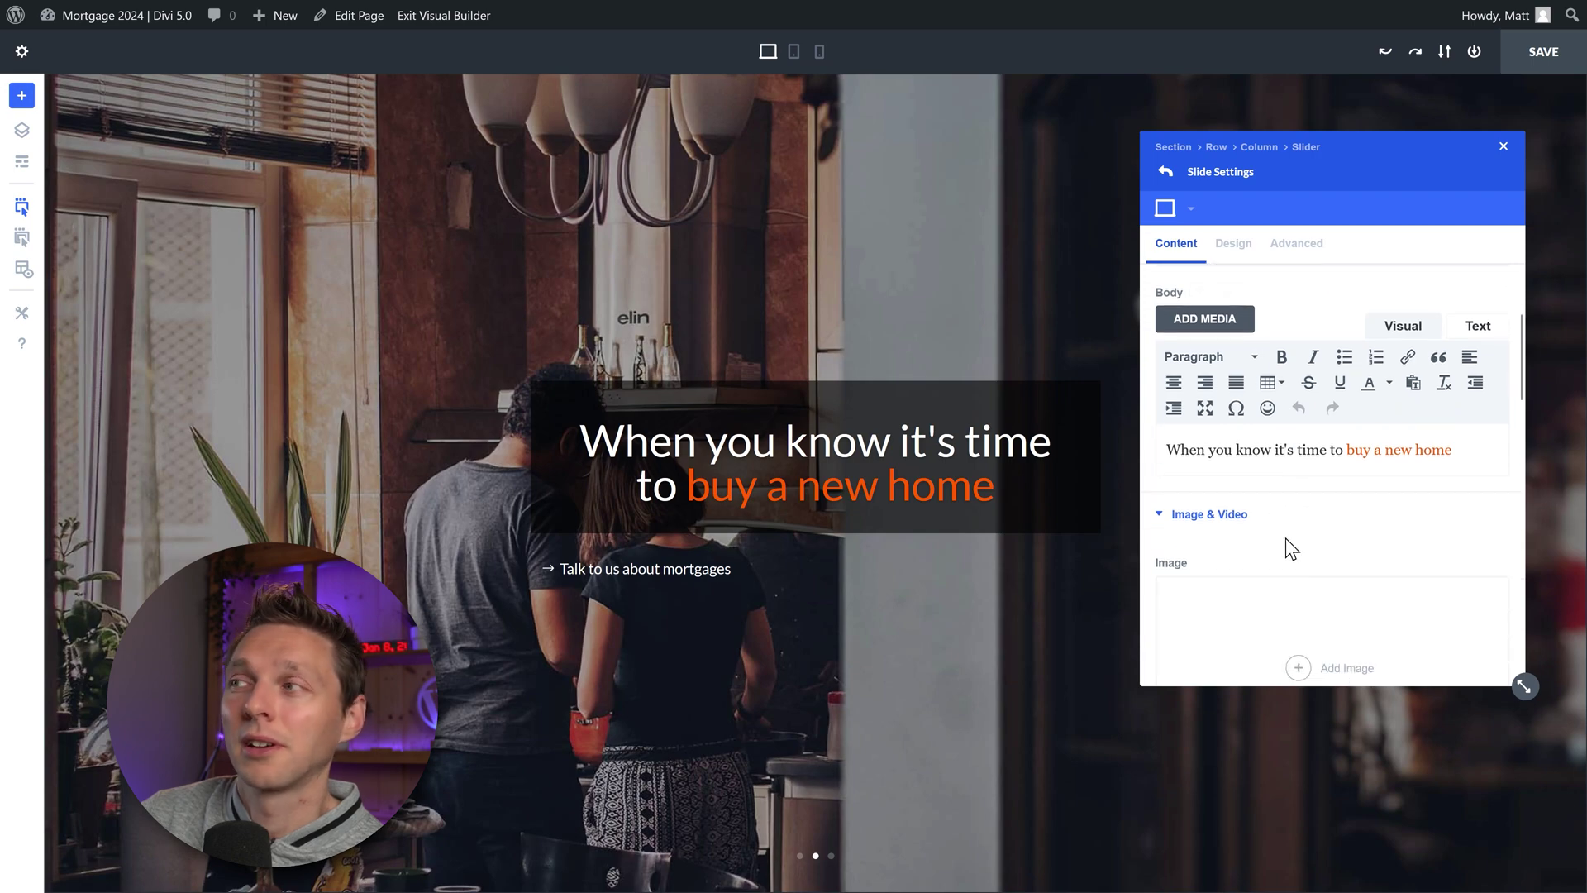
pyautogui.moveTo(1524, 684); pyautogui.dragTo(1466, 744)
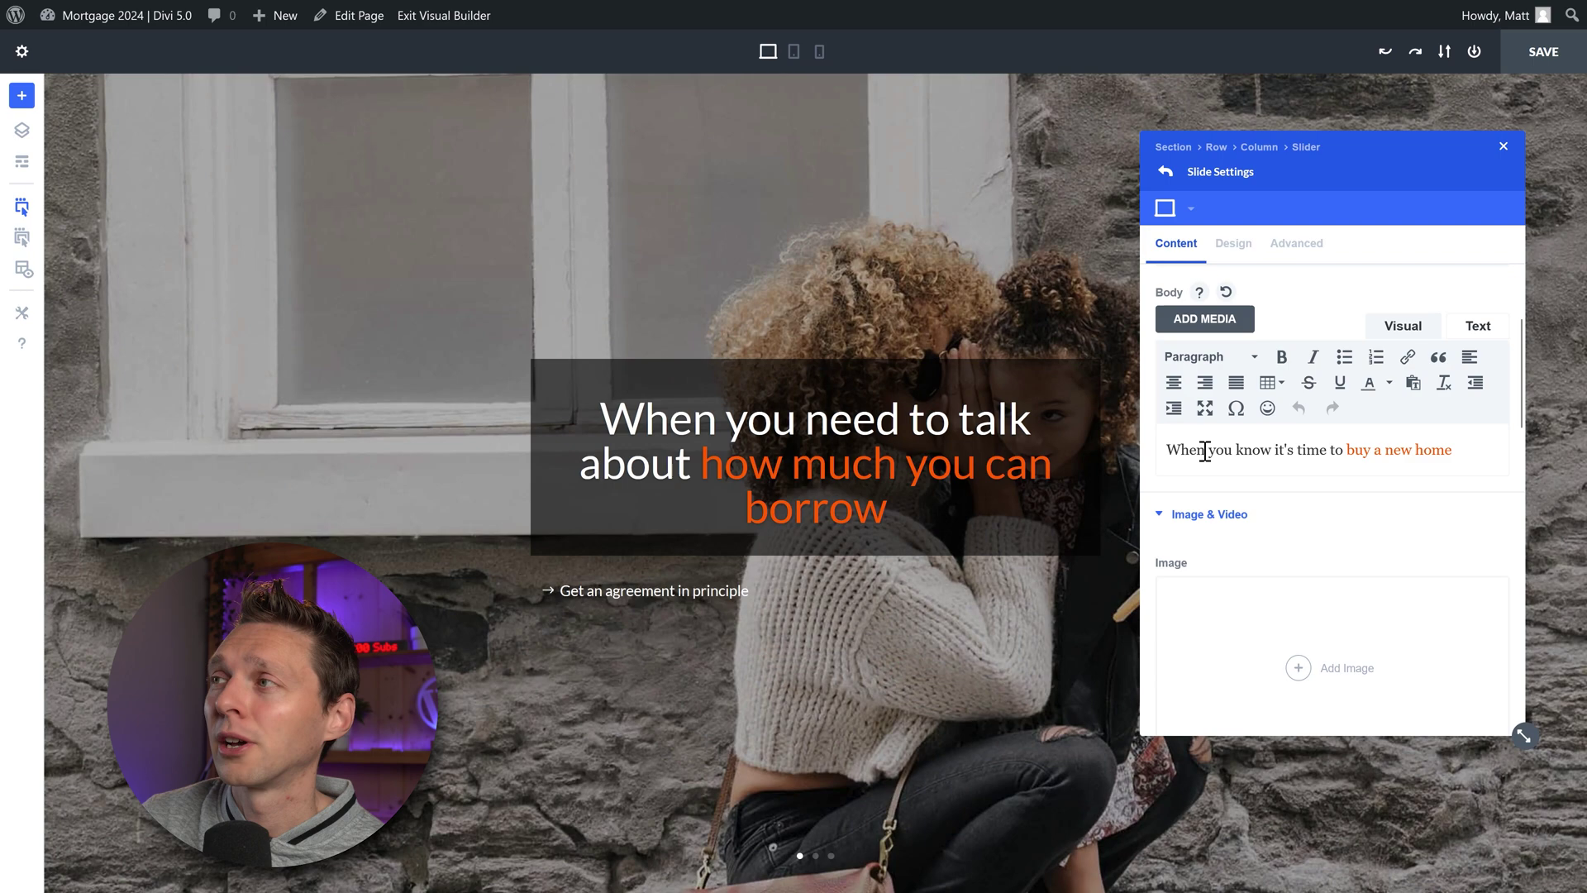
# Step: Replace "When" in the slide's body with "Change this text", close the slide settings and undo the edit
pyautogui.moveTo(1205, 450); pyautogui.dragTo(1149, 453)
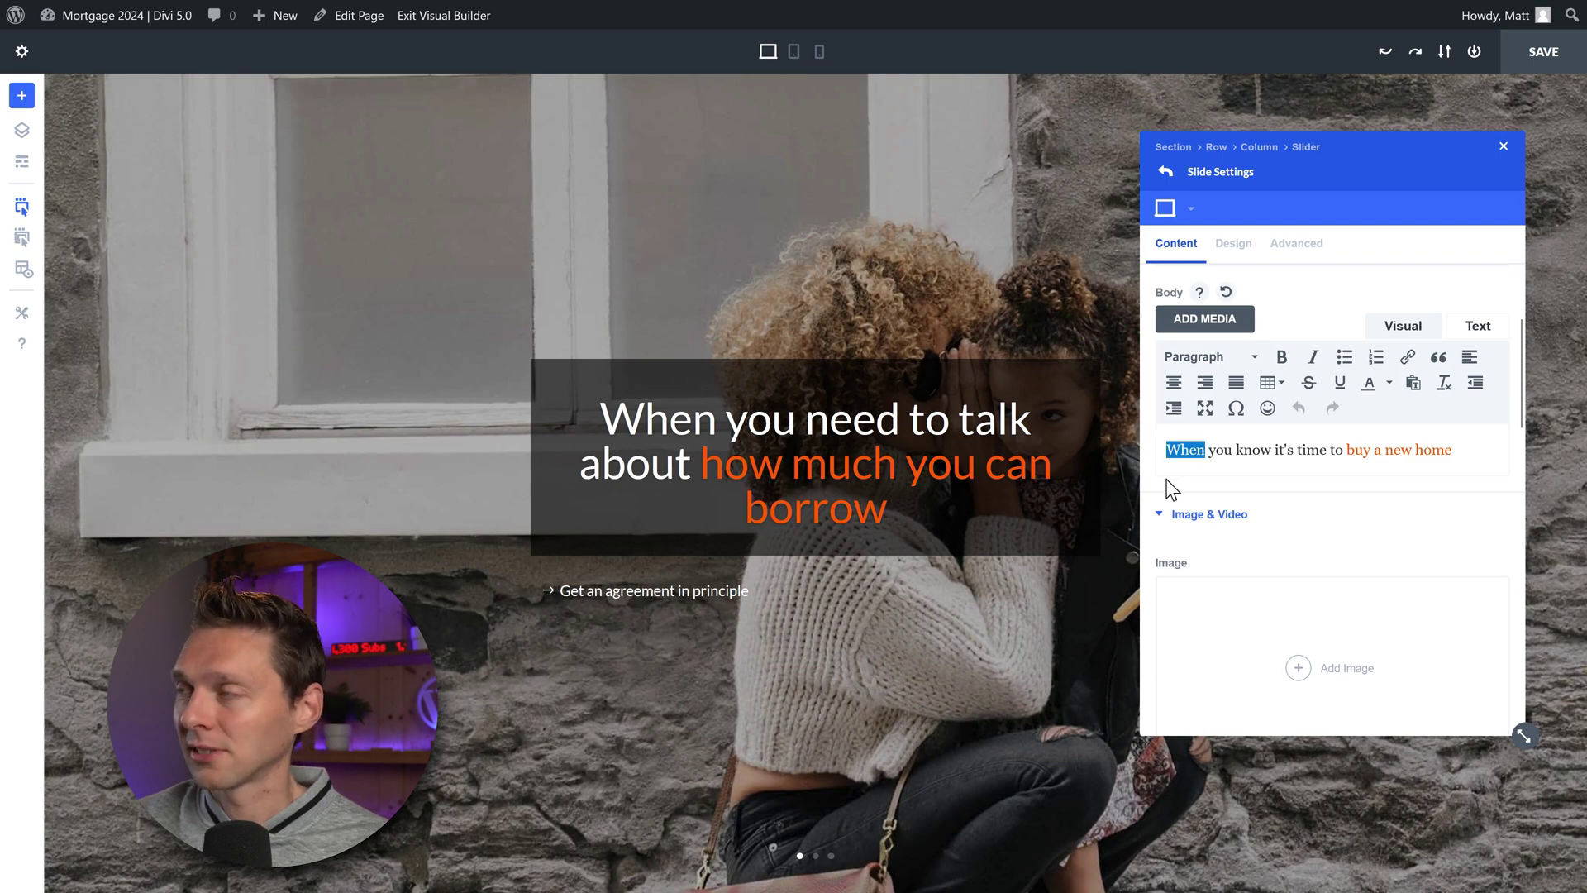
pyautogui.write('Change this text')
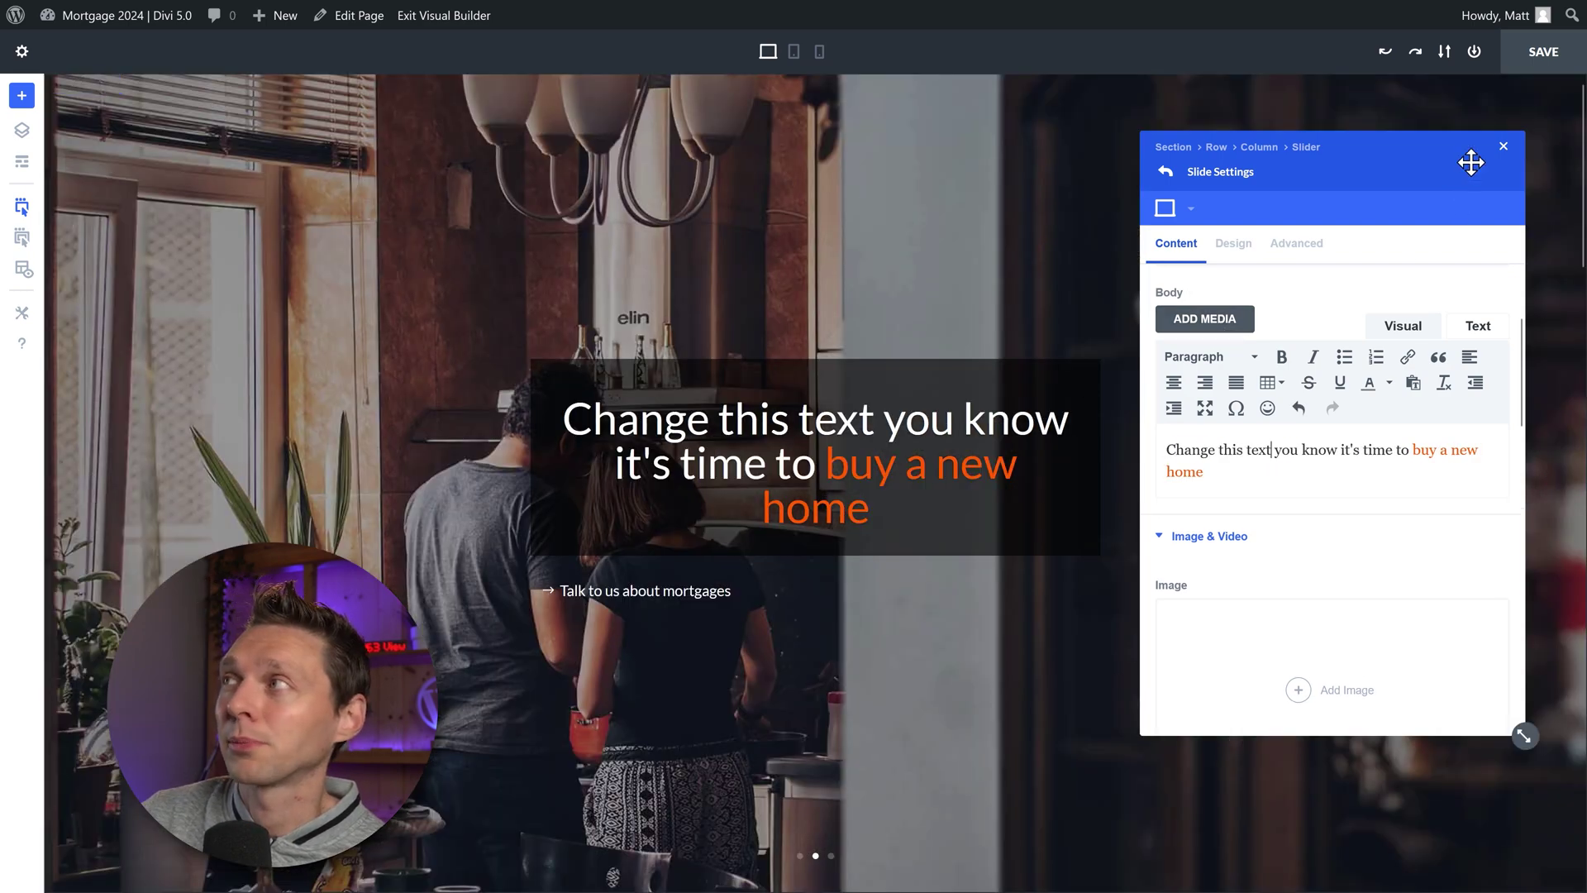
pyautogui.click(1503, 147)
pyautogui.press('Escape')
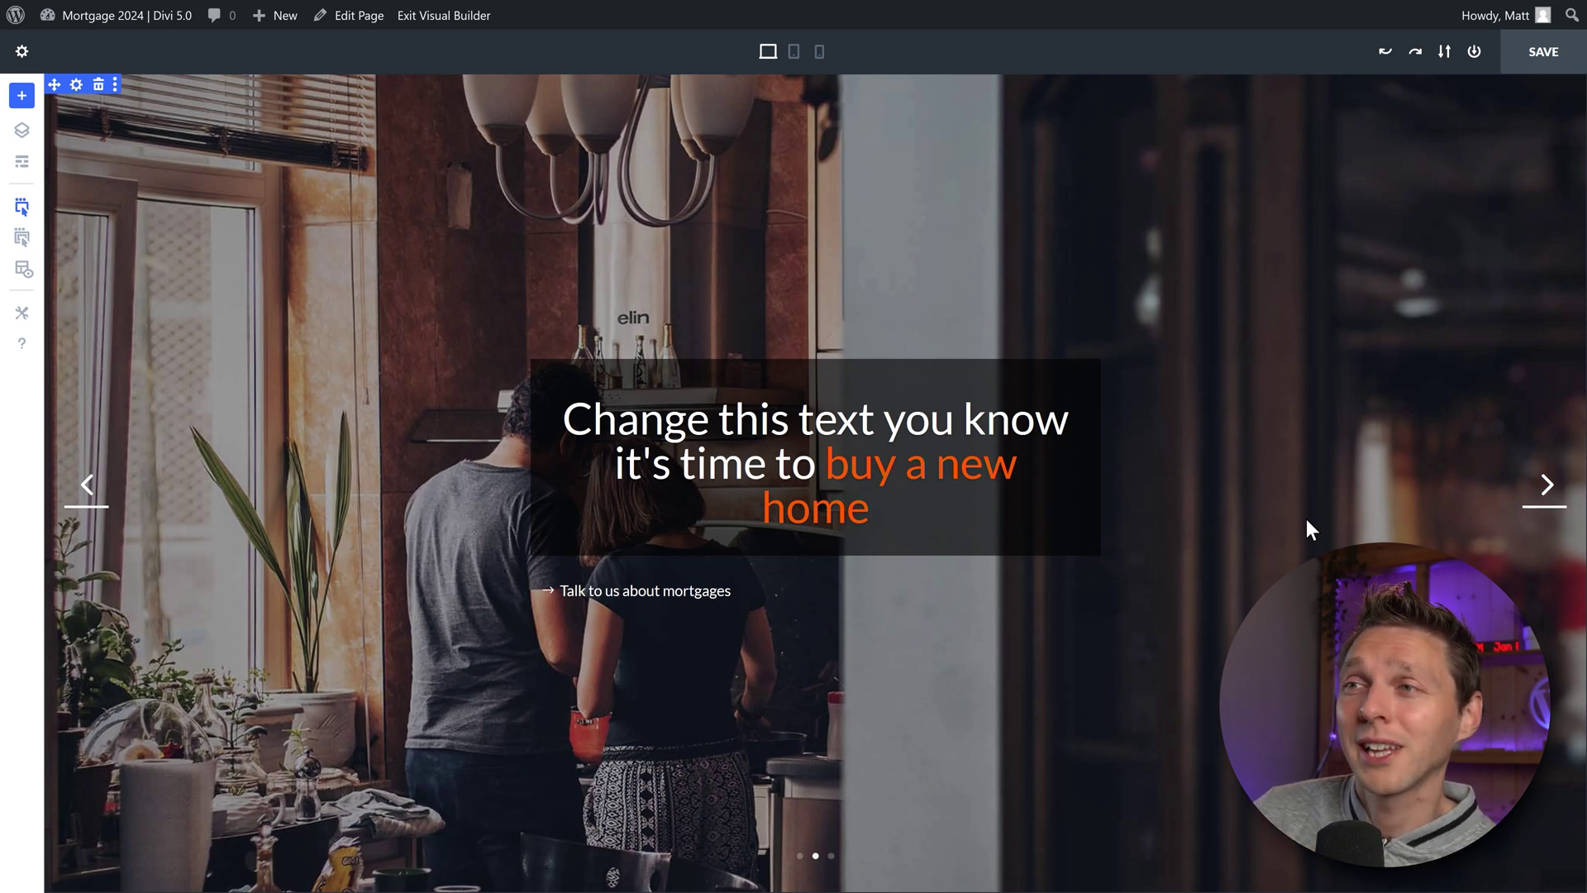
pyautogui.click(1384, 52)
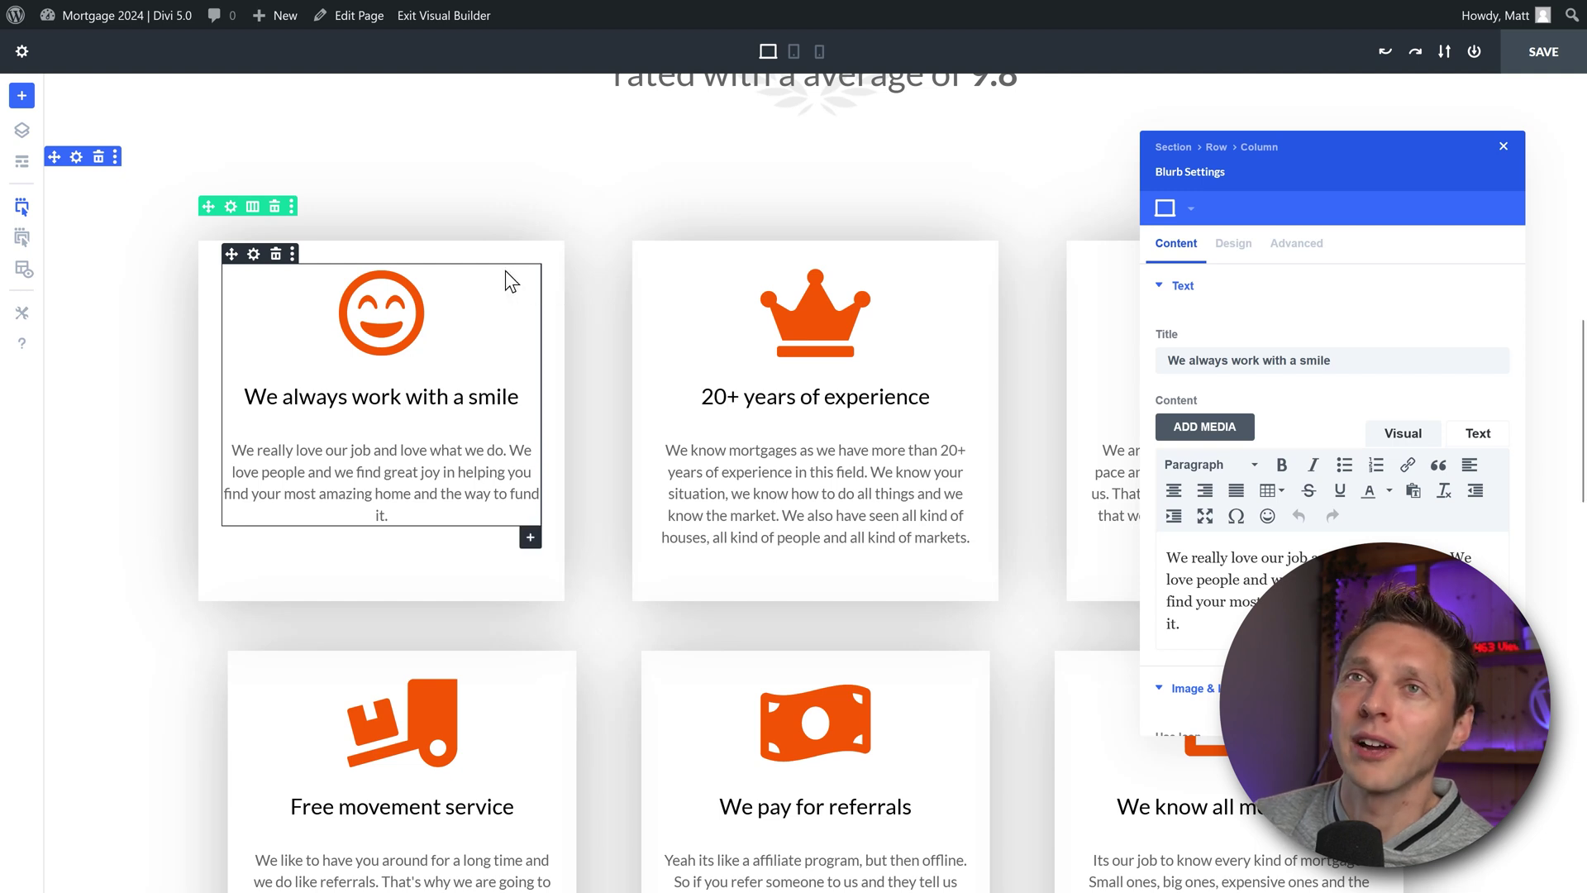
# Step: Open the module library from the "We always work with a smile" blurb and browse the available modules
pyautogui.click(533, 529)
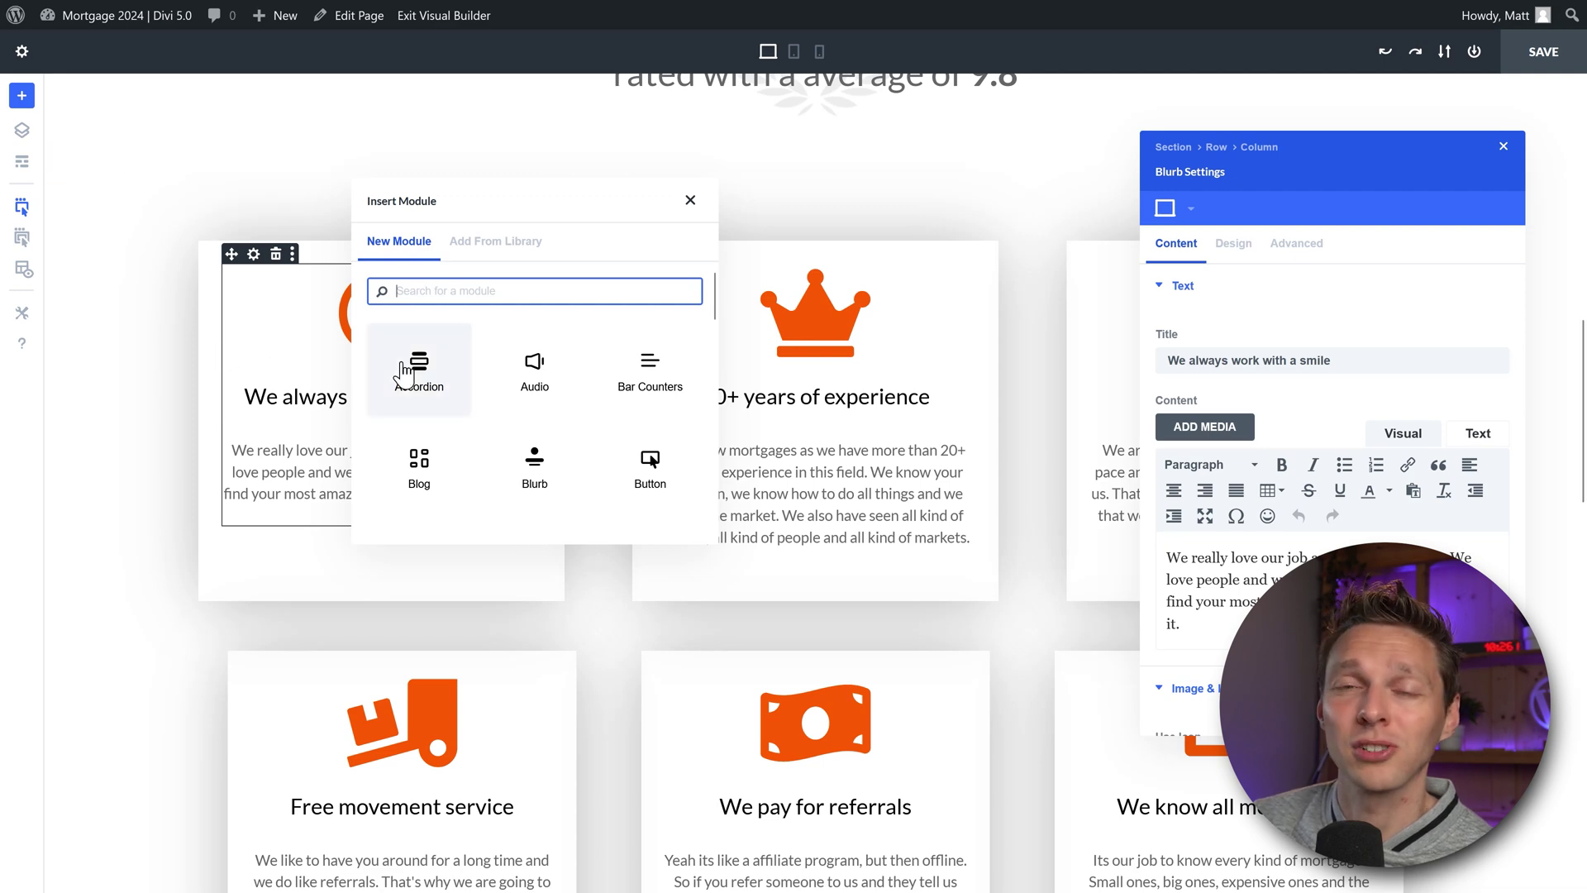
pyautogui.scroll(-5, 567, 414)
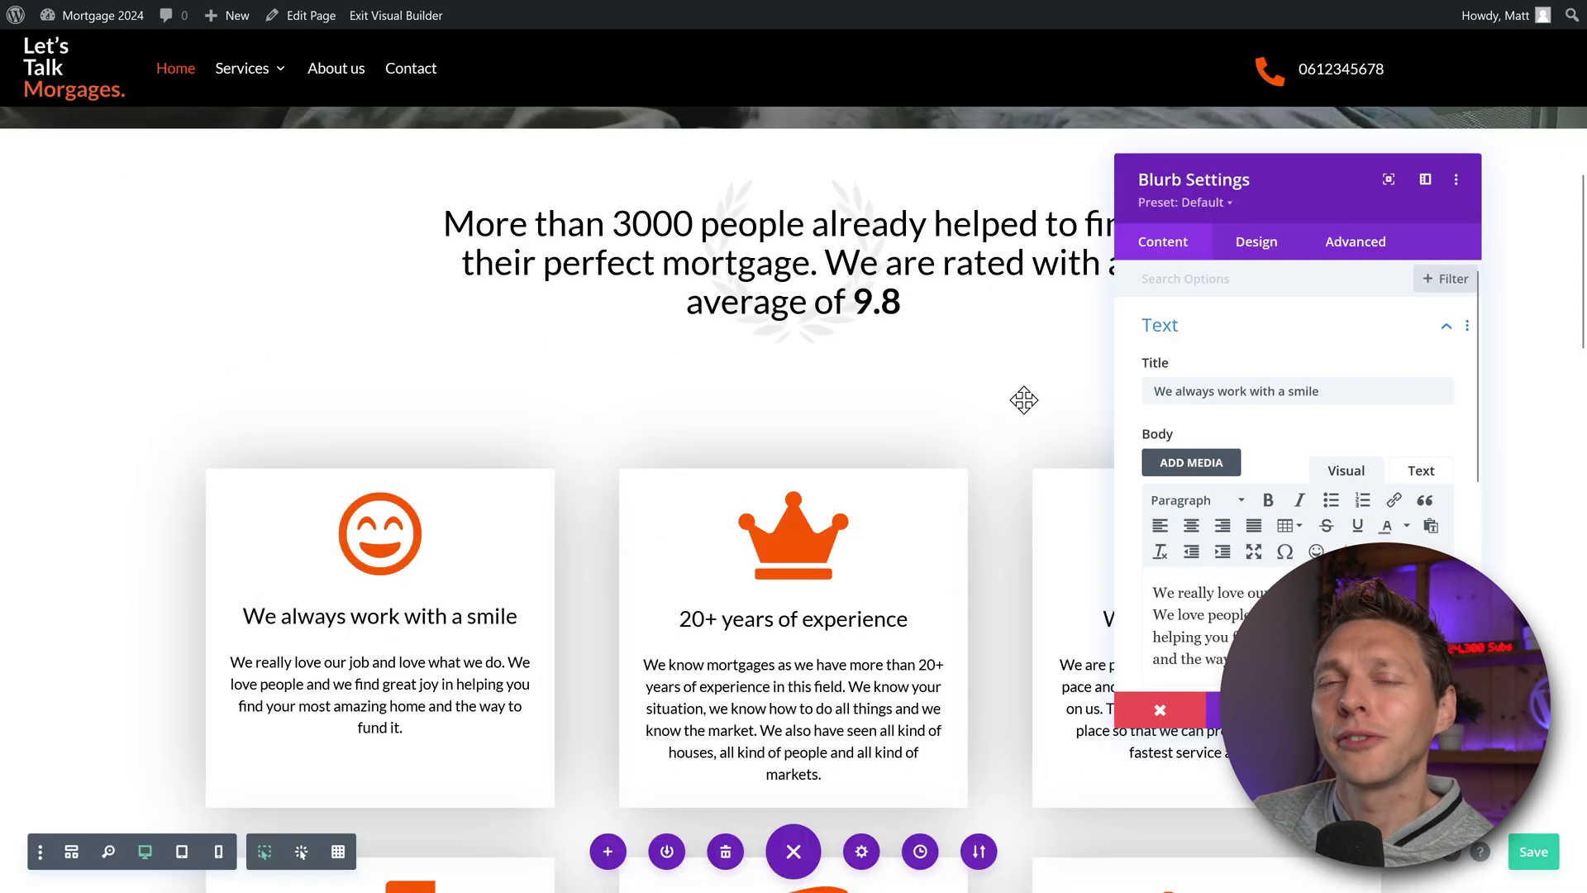
# Step: Reposition the Blurb Settings window in the older builder, and the one in Divi 5.0 for comparison
pyautogui.moveTo(1301, 195); pyautogui.dragTo(1115, 215)
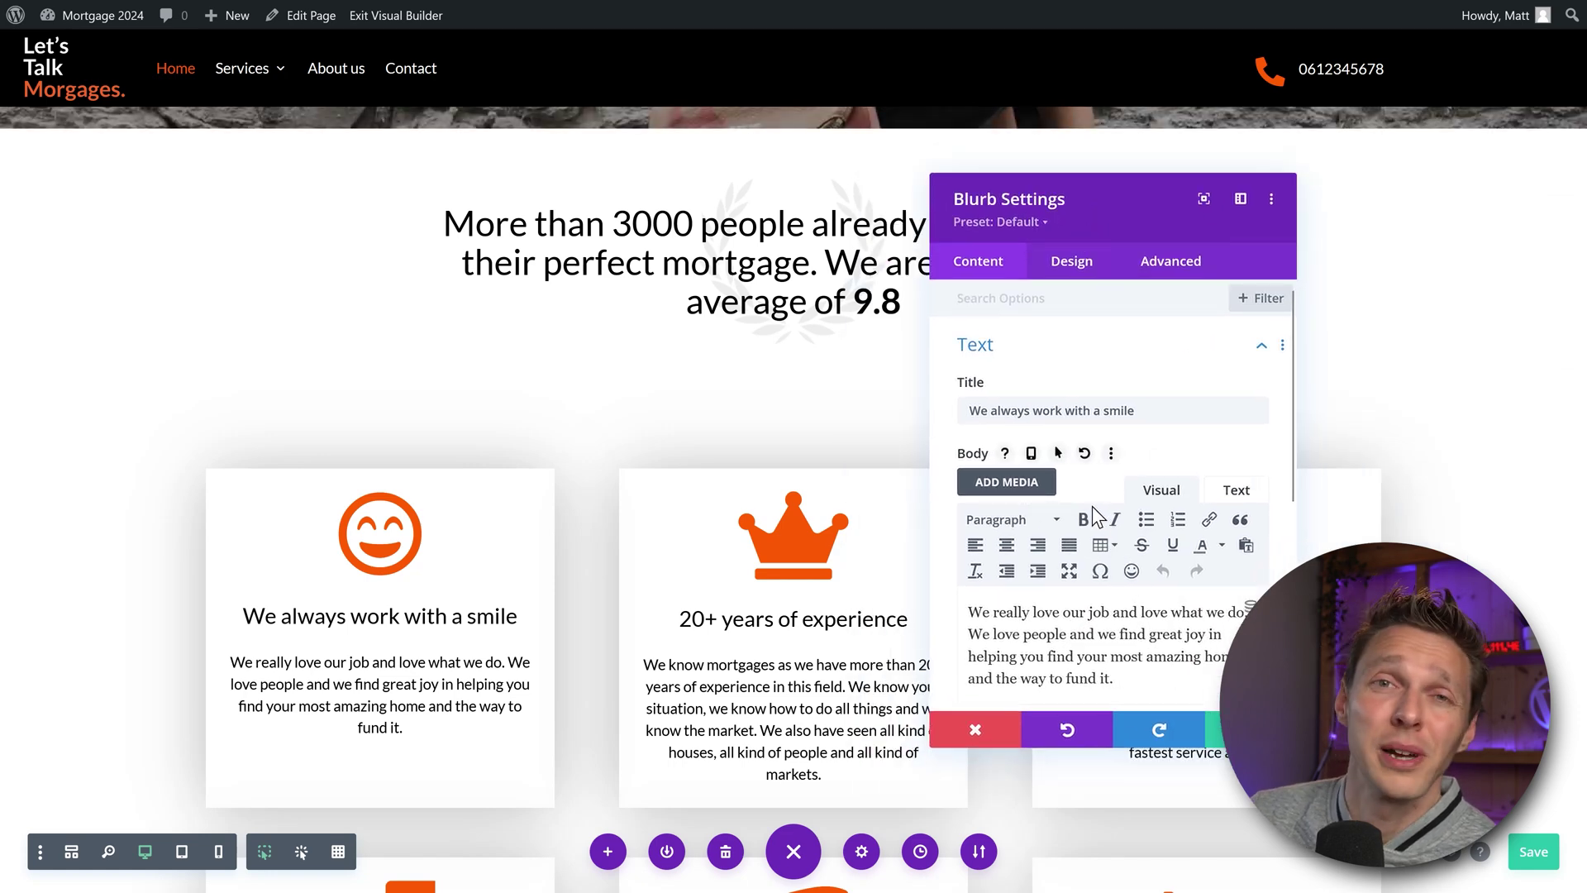
pyautogui.moveTo(1089, 207); pyautogui.dragTo(1144, 223)
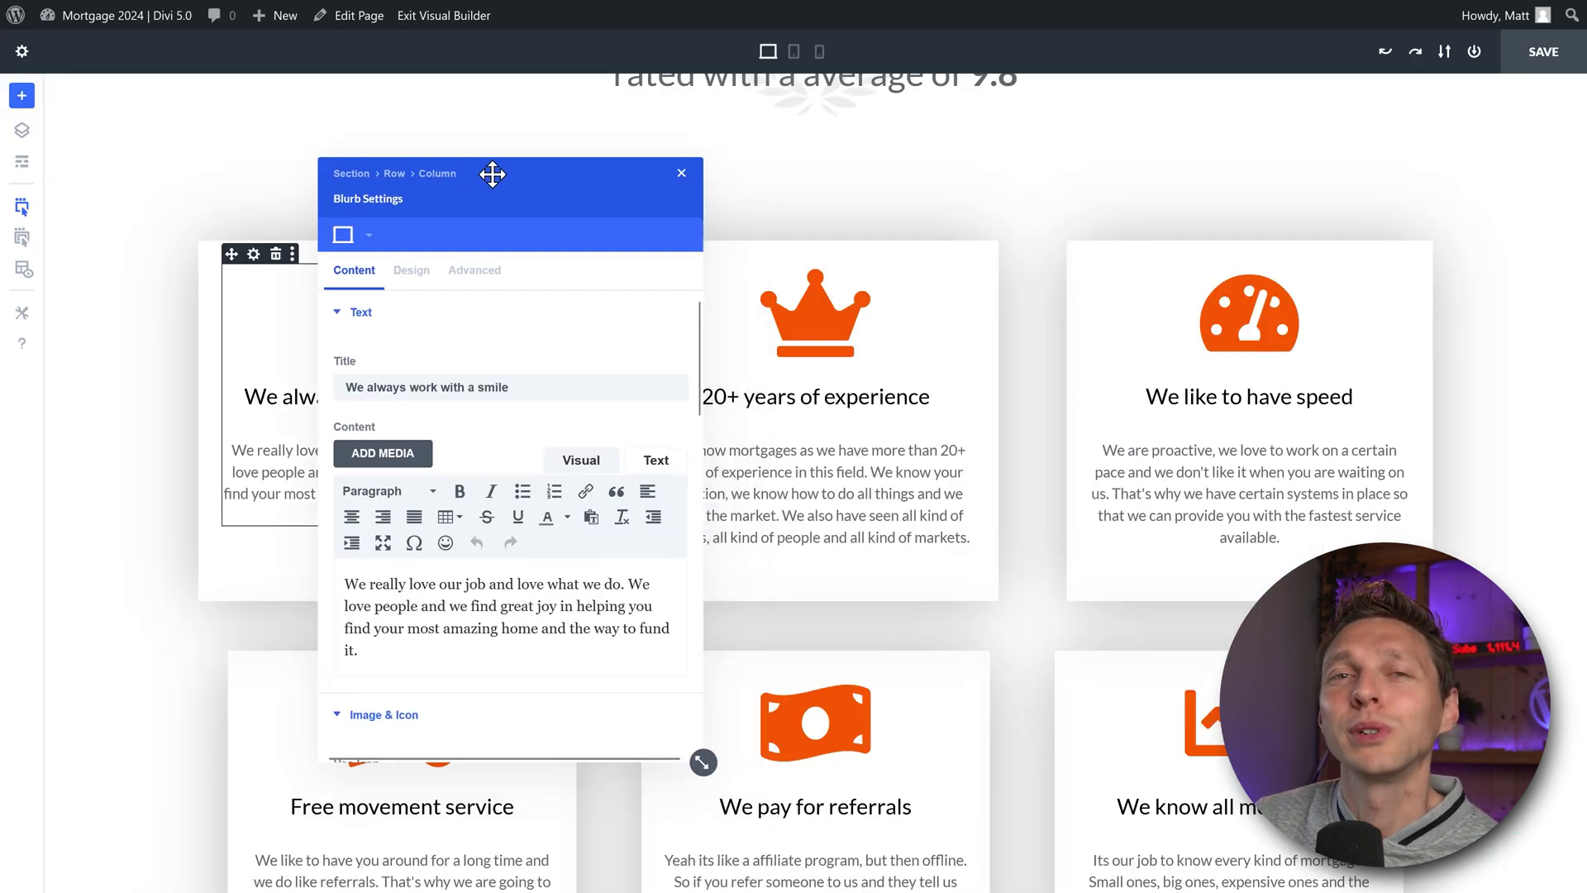
pyautogui.moveTo(493, 173); pyautogui.dragTo(468, 171)
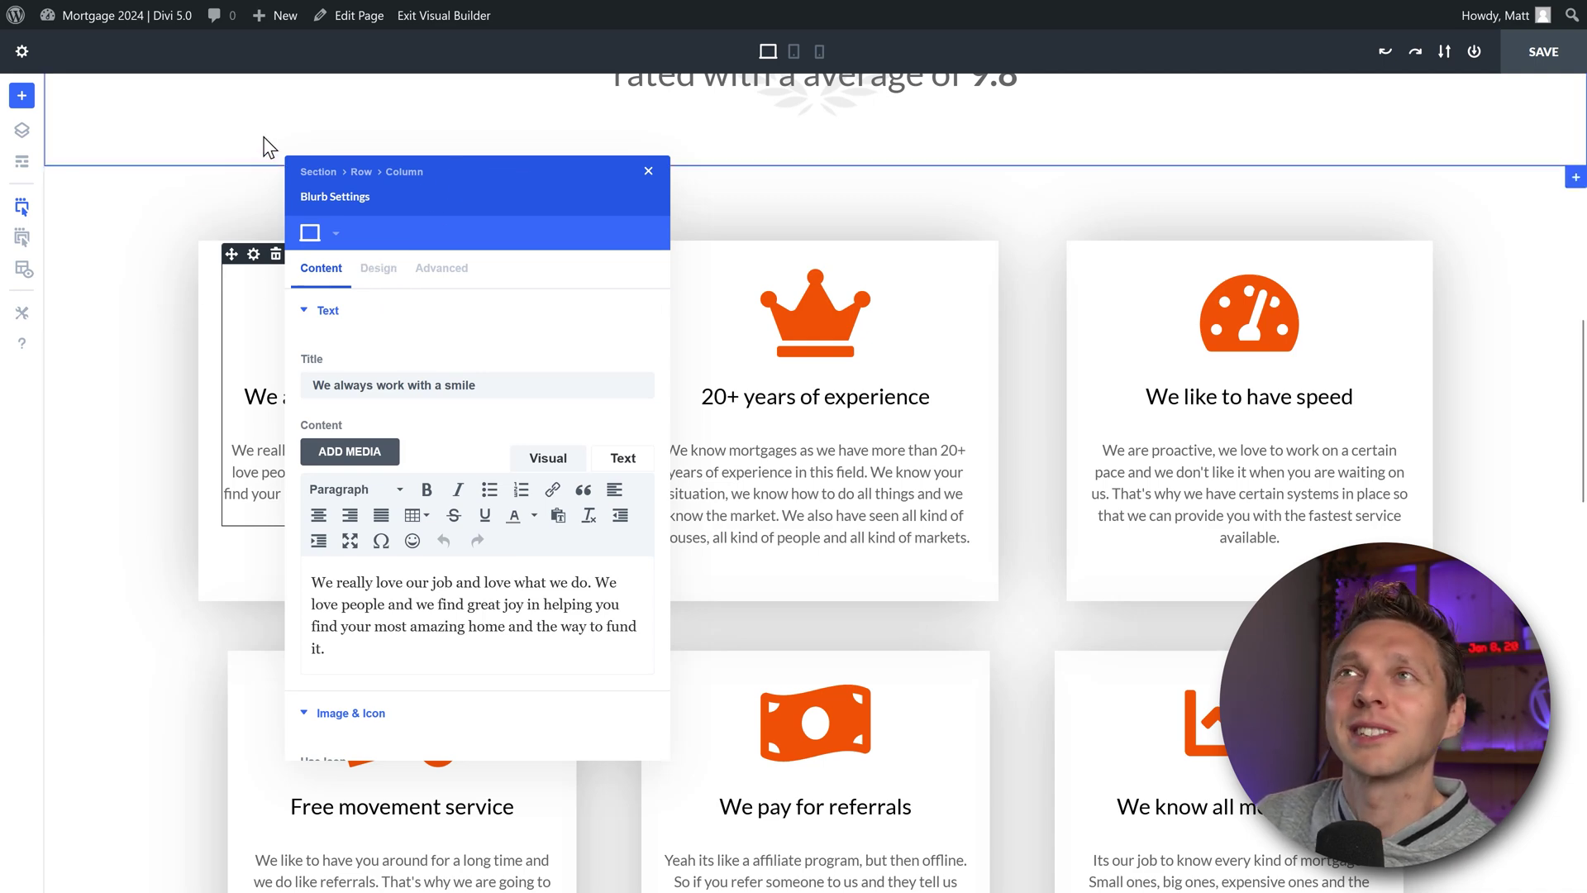
# Step: Look through the Divi 5.0 site's Theme Options, switching Show Facebook Icon off and back on
pyautogui.moveTo(364, 3)
pyautogui.click(744, 14)
pyautogui.scroll(-8, 386, 329)
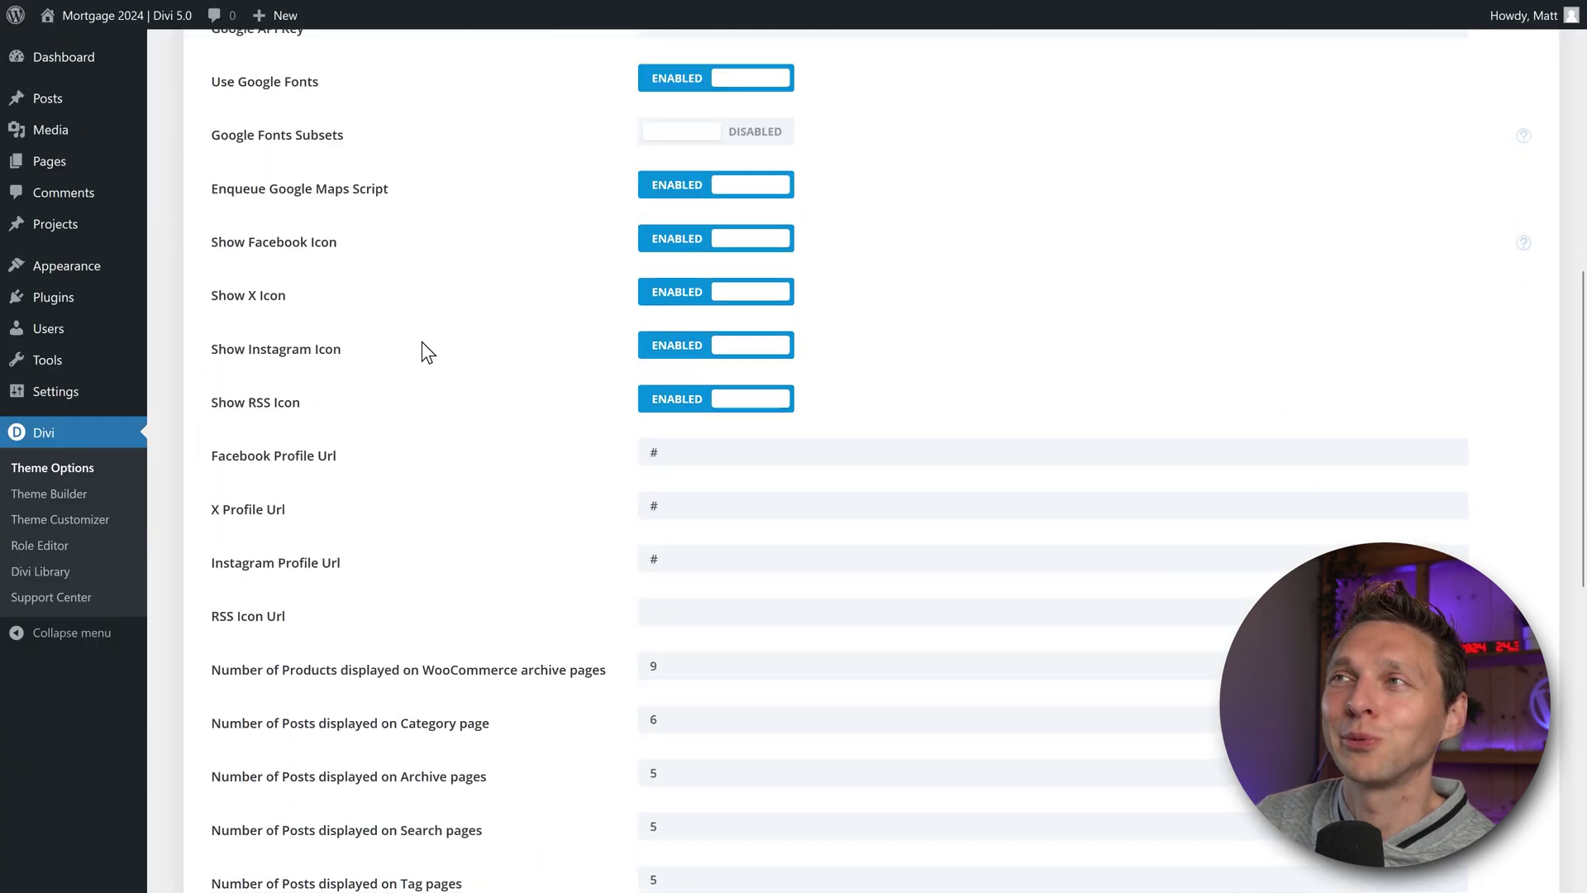
pyautogui.click(671, 239)
pyautogui.click(672, 239)
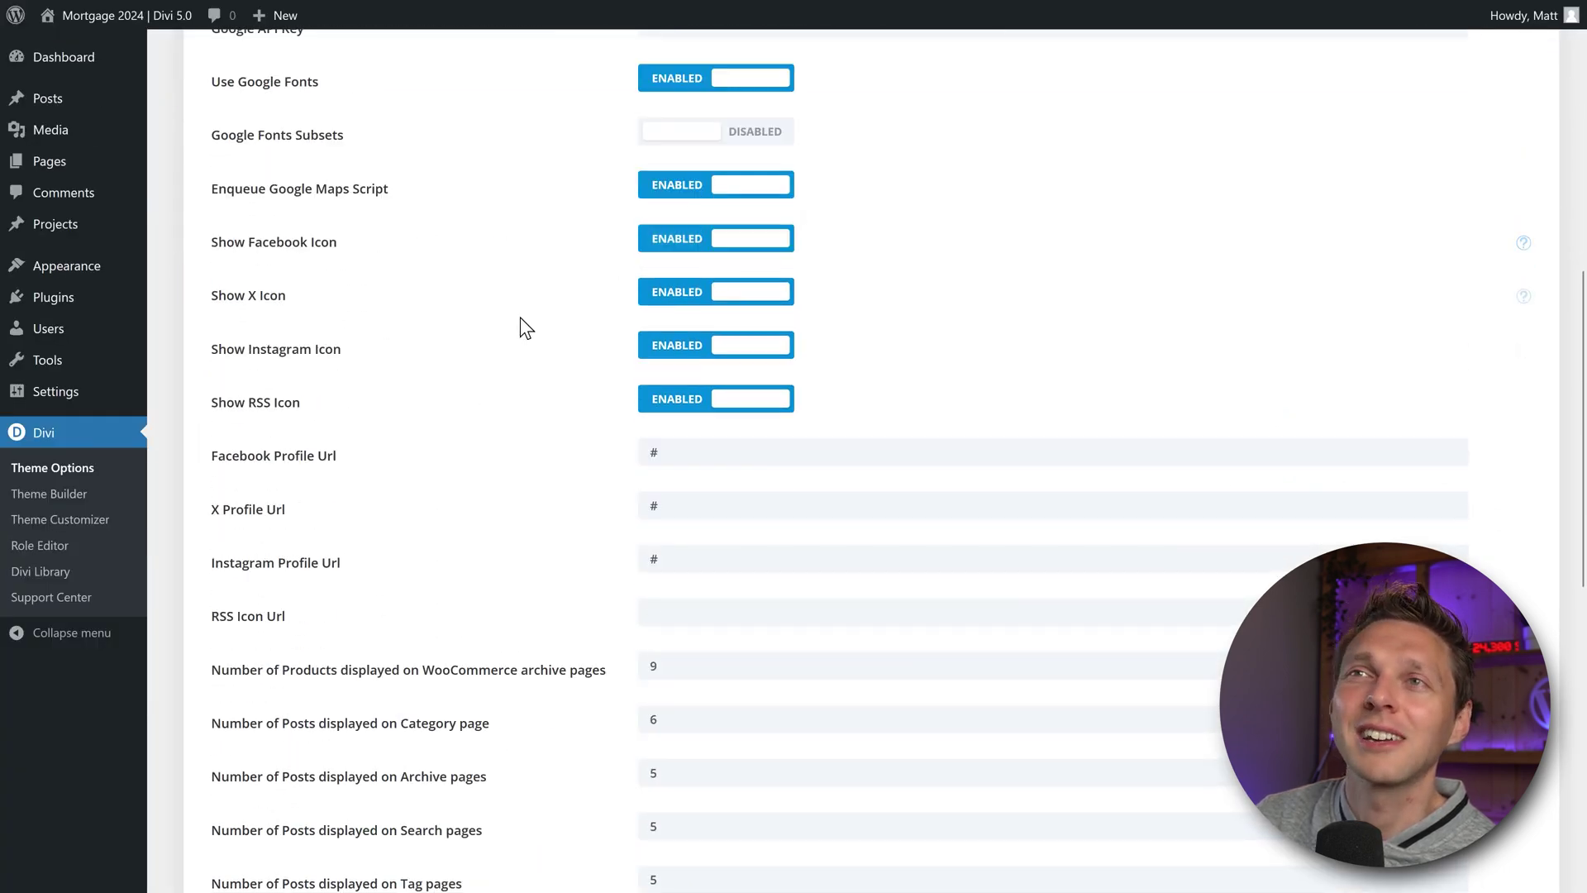
pyautogui.scroll(-6, 526, 339)
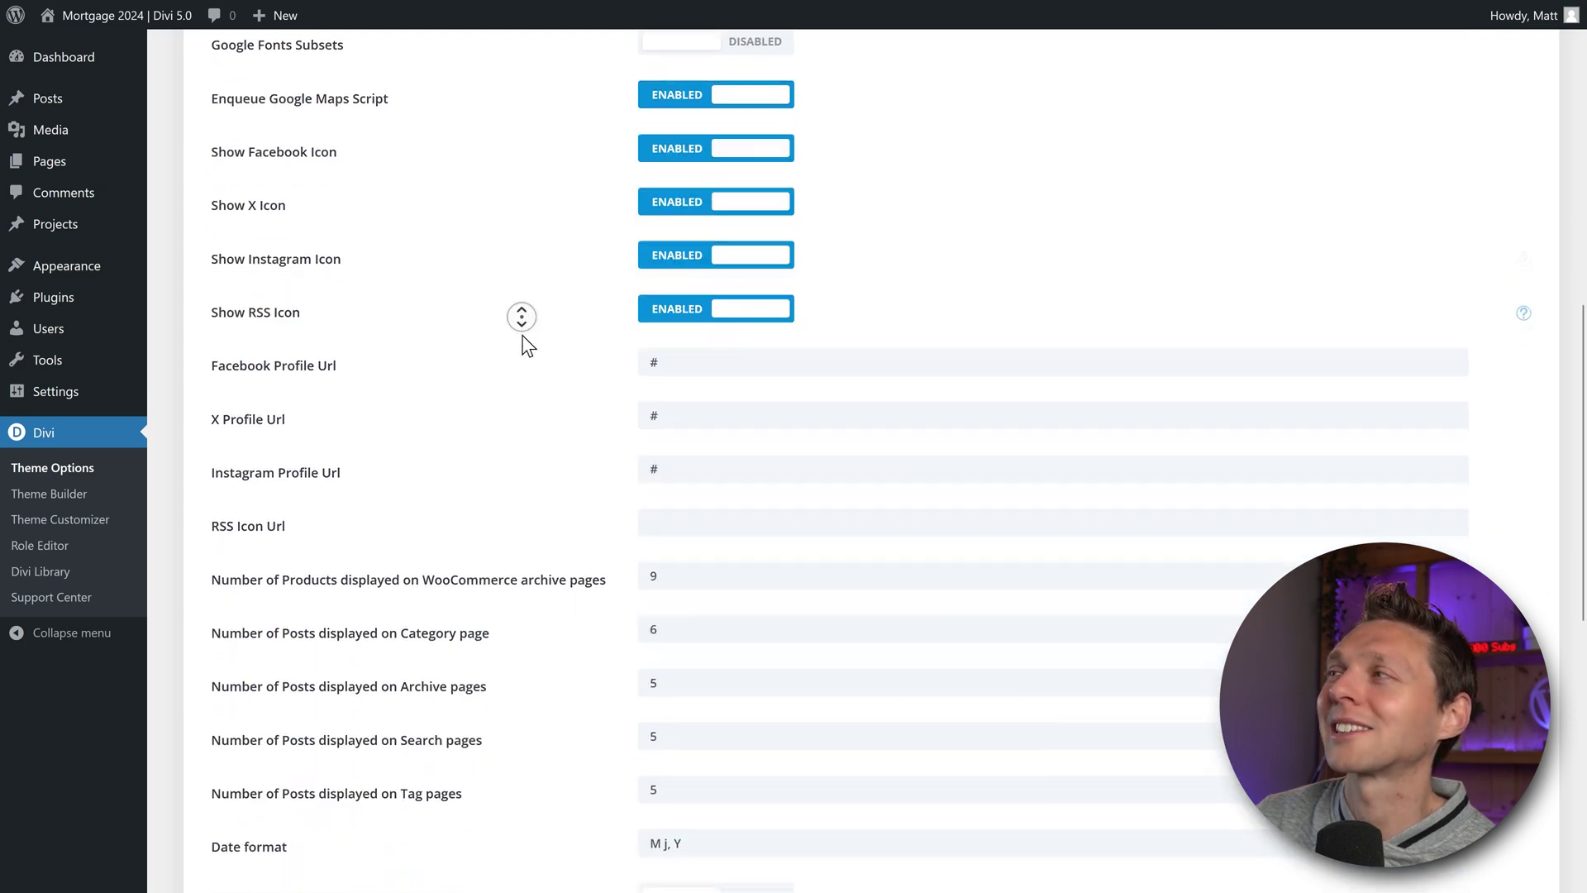
pyautogui.scroll(-4, 524, 340)
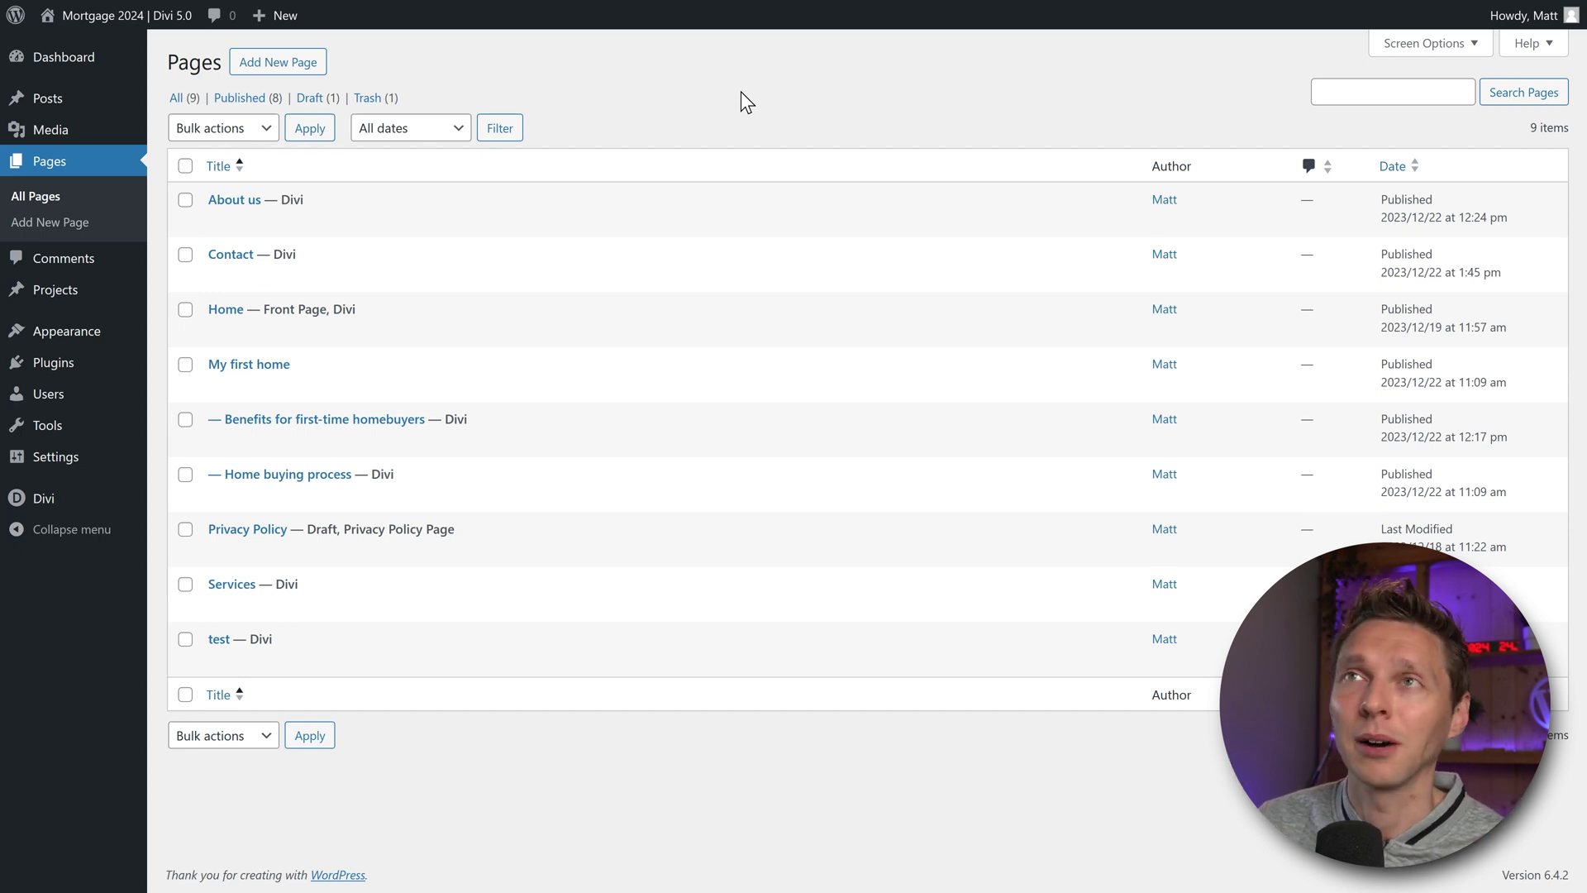
# Step: Add a new page in WordPress and open it with the Divi Builder
pyautogui.click(278, 62)
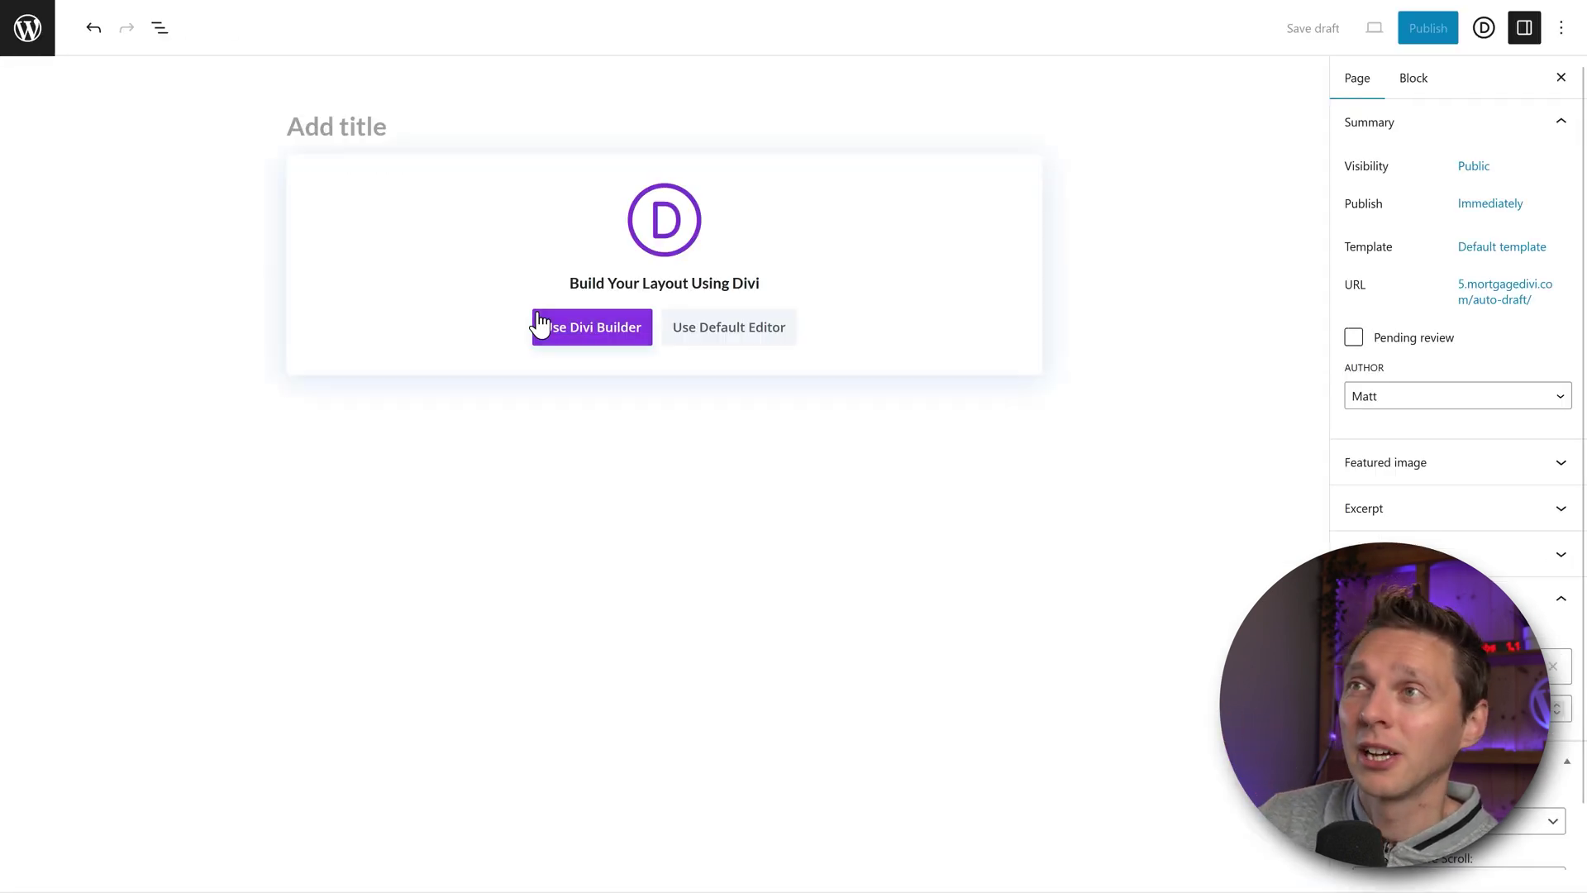
pyautogui.click(592, 335)
pyautogui.click(593, 335)
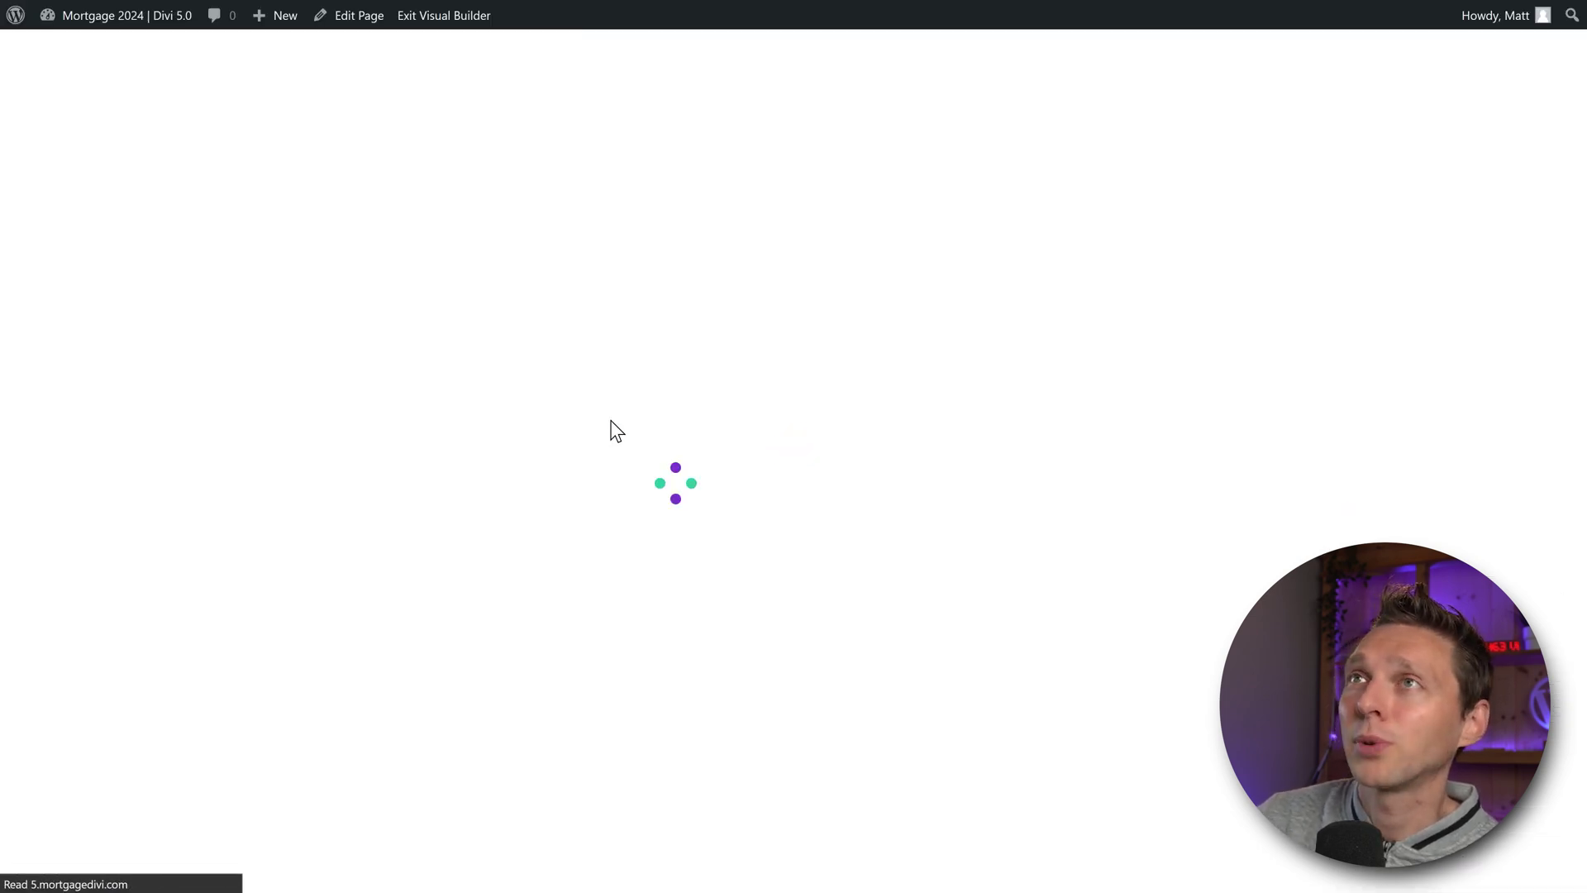
pyautogui.click(1387, 252)
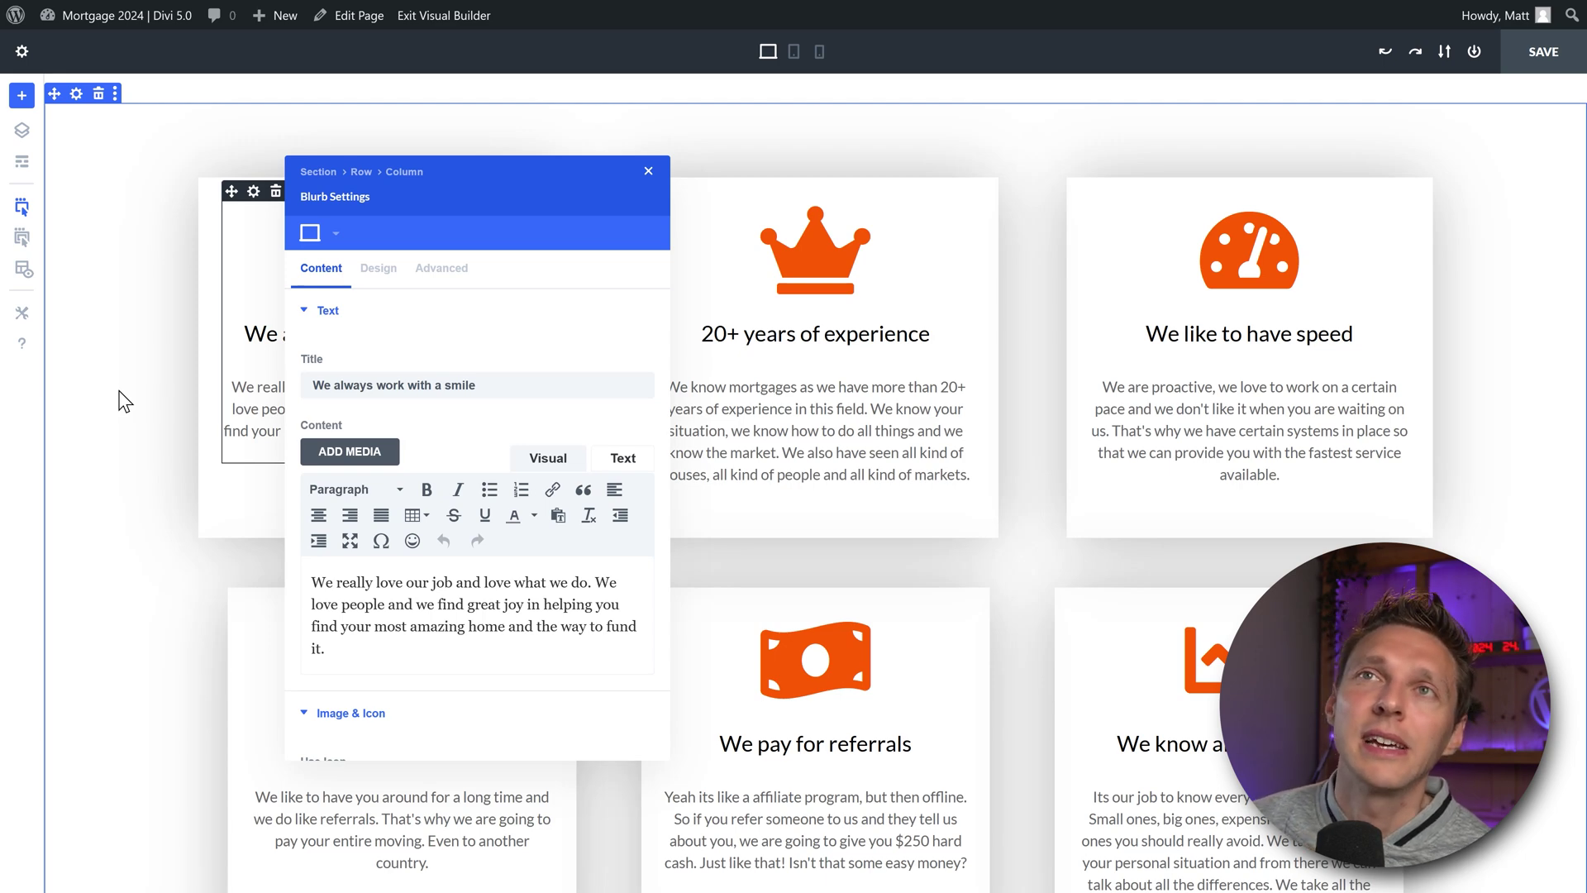
# Step: Open the Home page's Page Settings in Divi 5.0 and view the Design and Advanced options
pyautogui.click(21, 54)
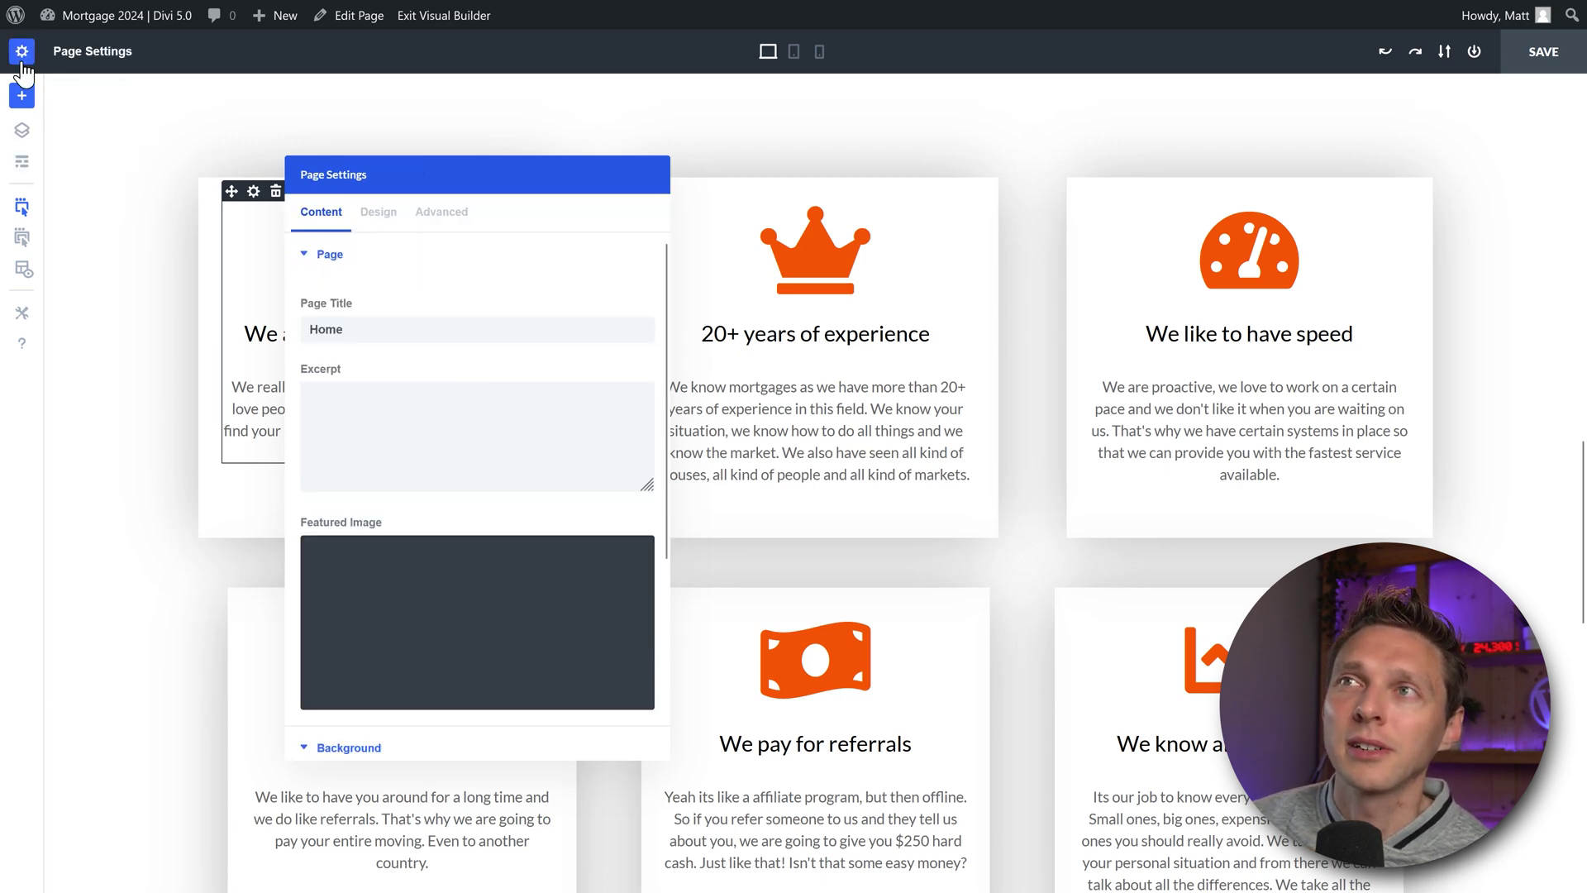
pyautogui.click(378, 211)
pyautogui.click(442, 212)
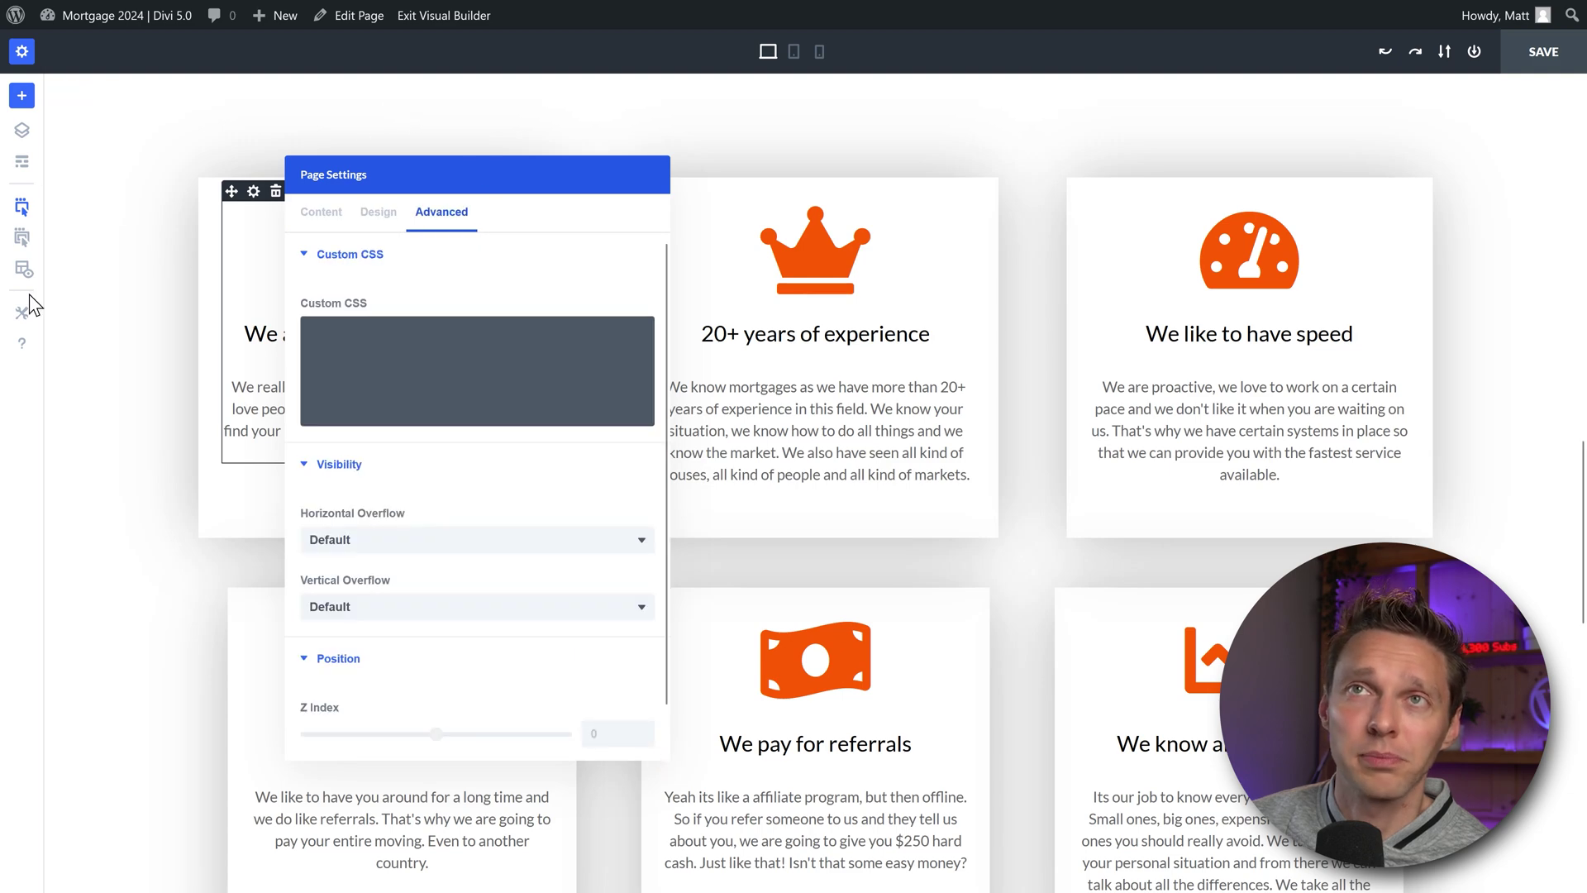
# Step: Show the page's Layers, preview the layout in wireframe view and return to the desktop view
pyautogui.click(22, 130)
pyautogui.click(22, 161)
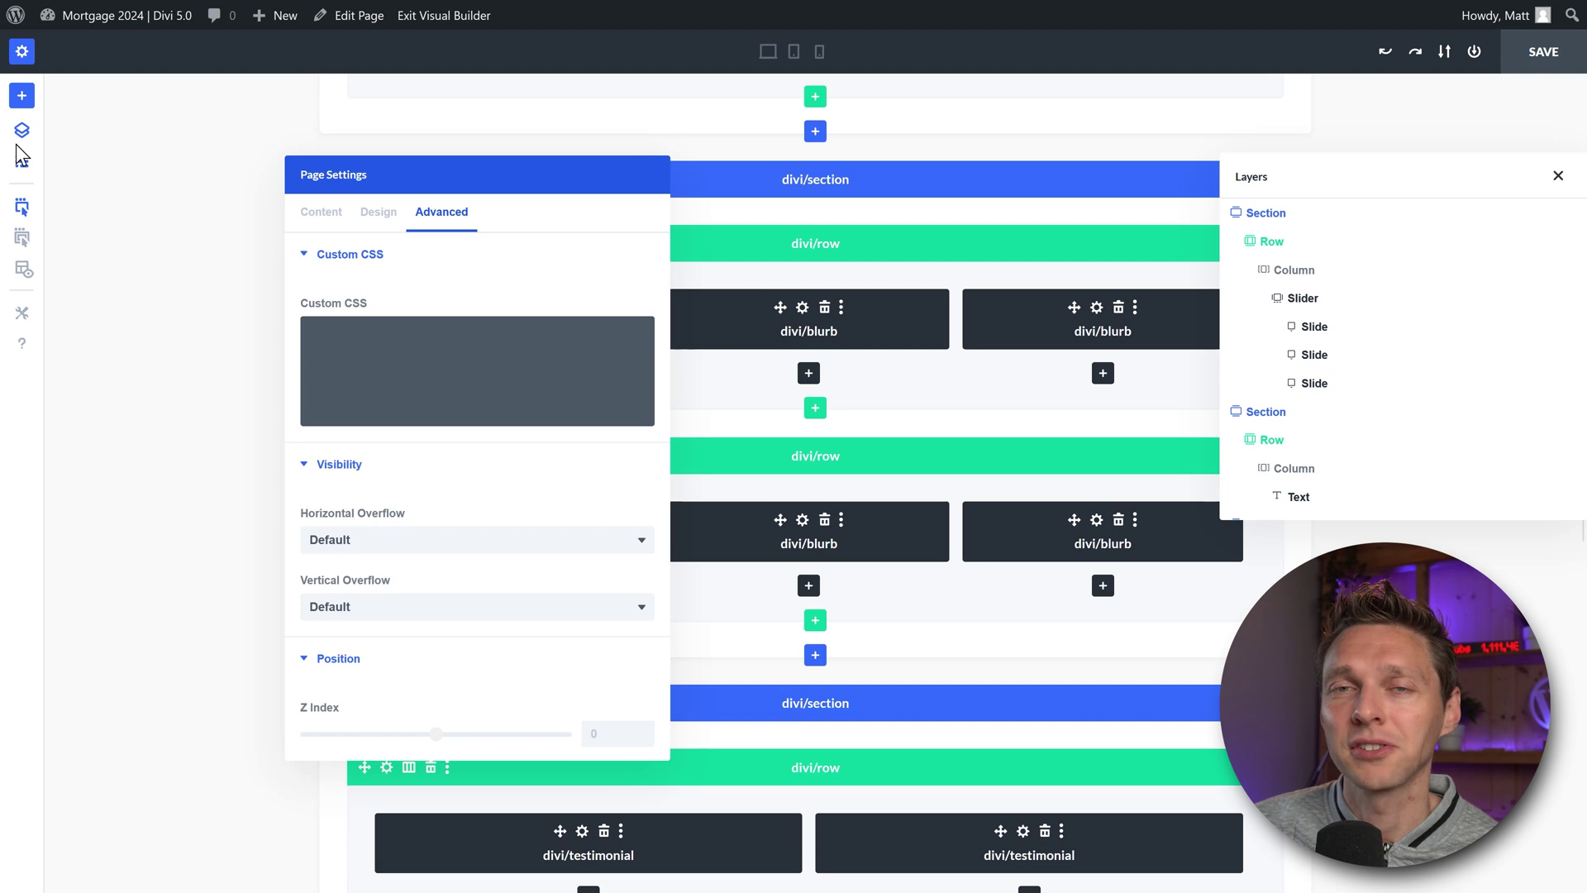
pyautogui.click(768, 51)
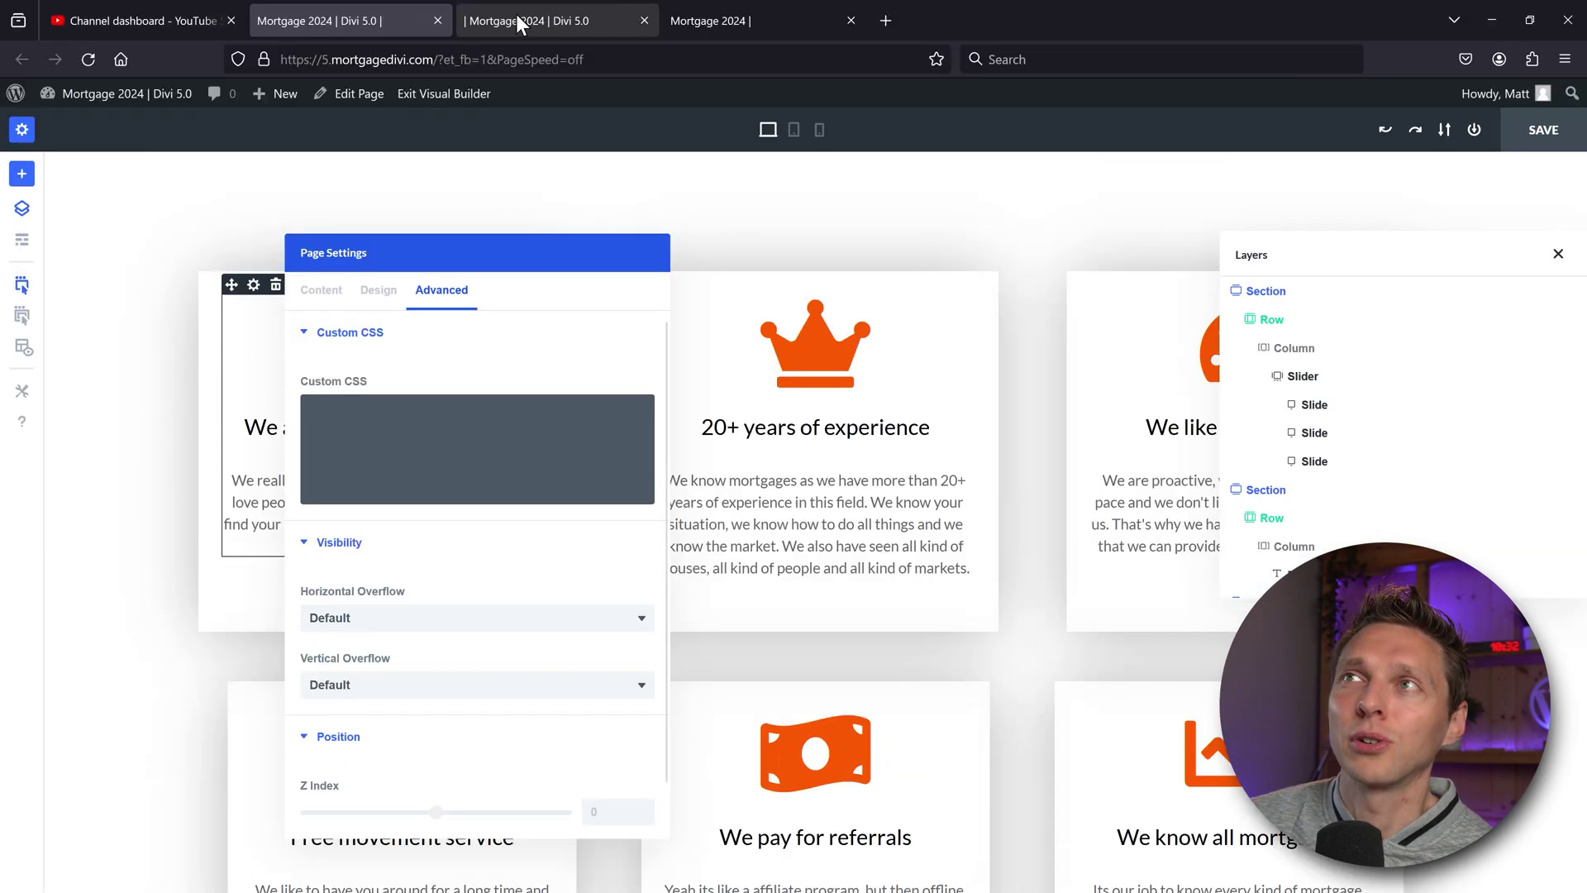
# Step: Open the Divi 5.0 site's WordPress dashboard in a new browser tab and go to its Pages
pyautogui.click(517, 16)
pyautogui.click(384, 17)
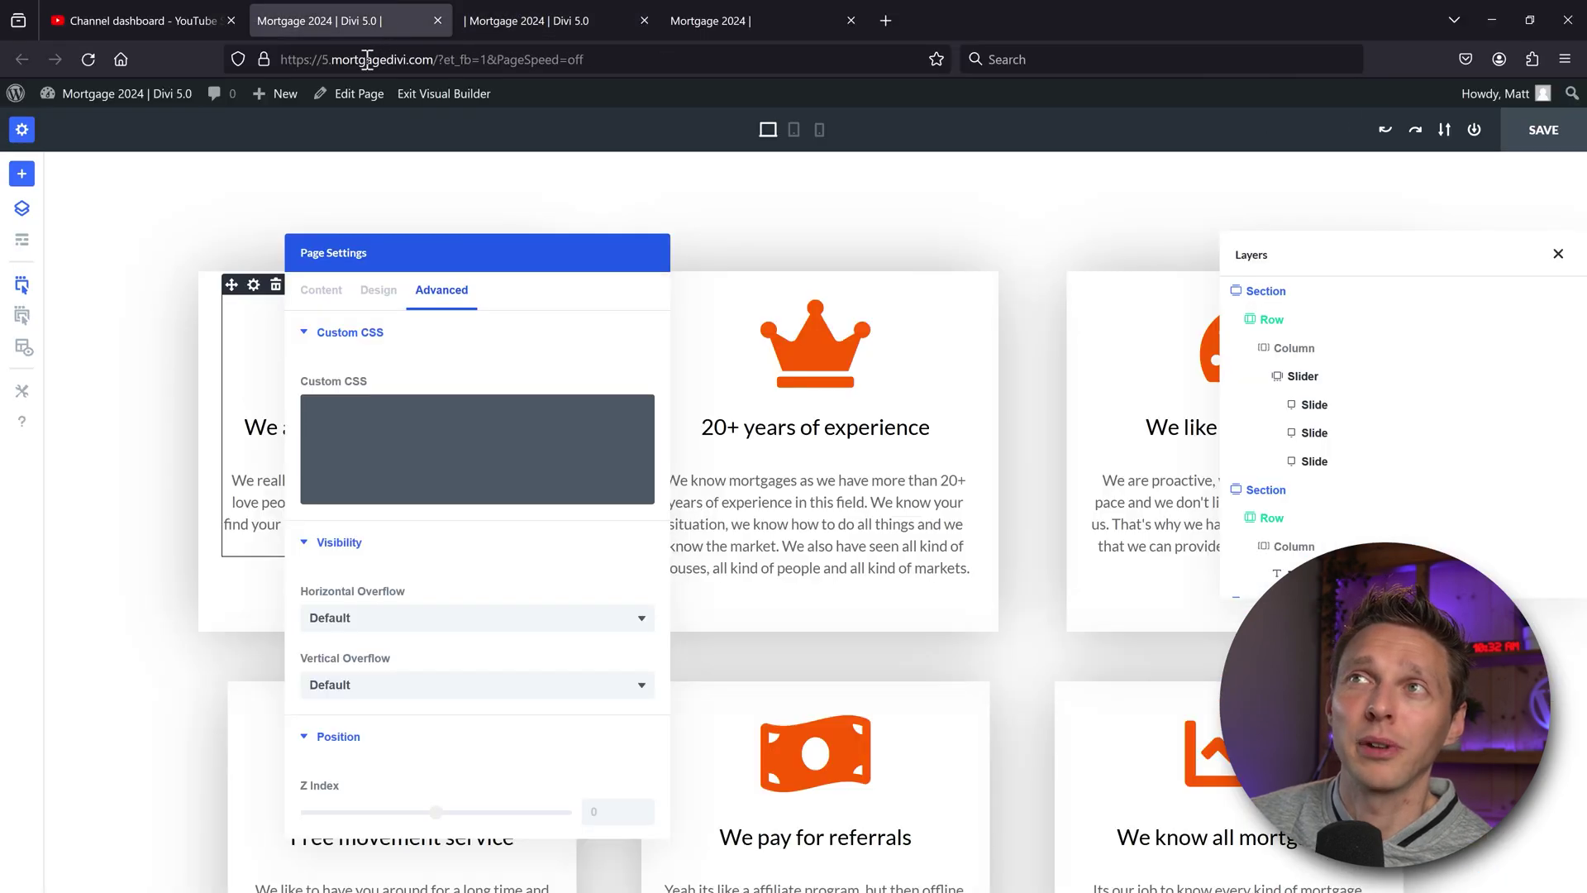
pyautogui.moveTo(291, 58); pyautogui.dragTo(444, 58)
pyautogui.click(450, 59)
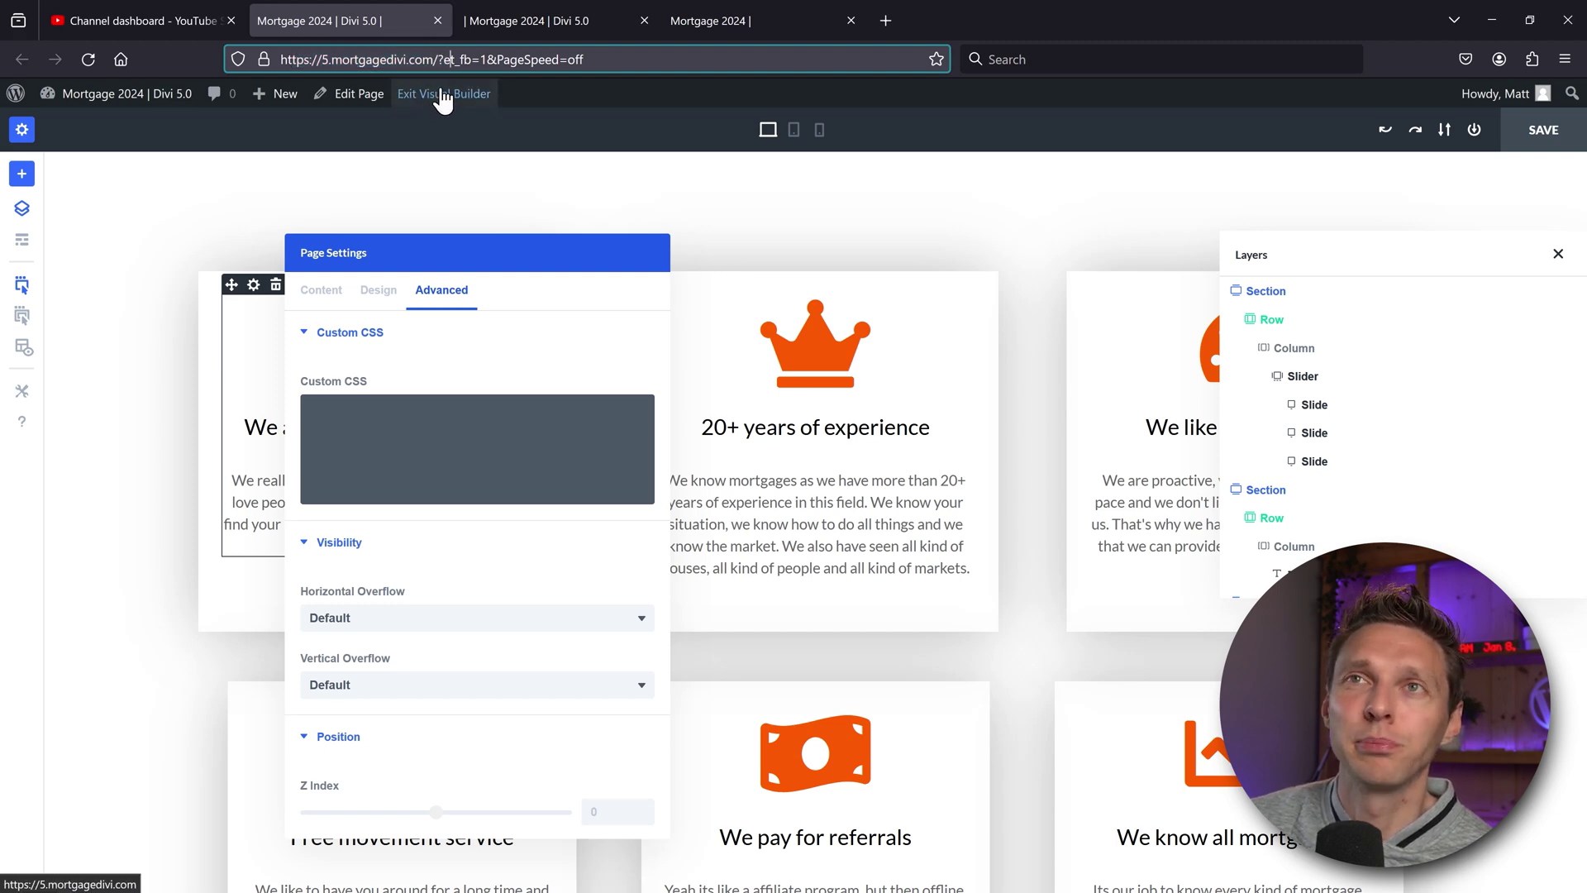
pyautogui.moveTo(116, 94)
pyautogui.rightClick(78, 127)
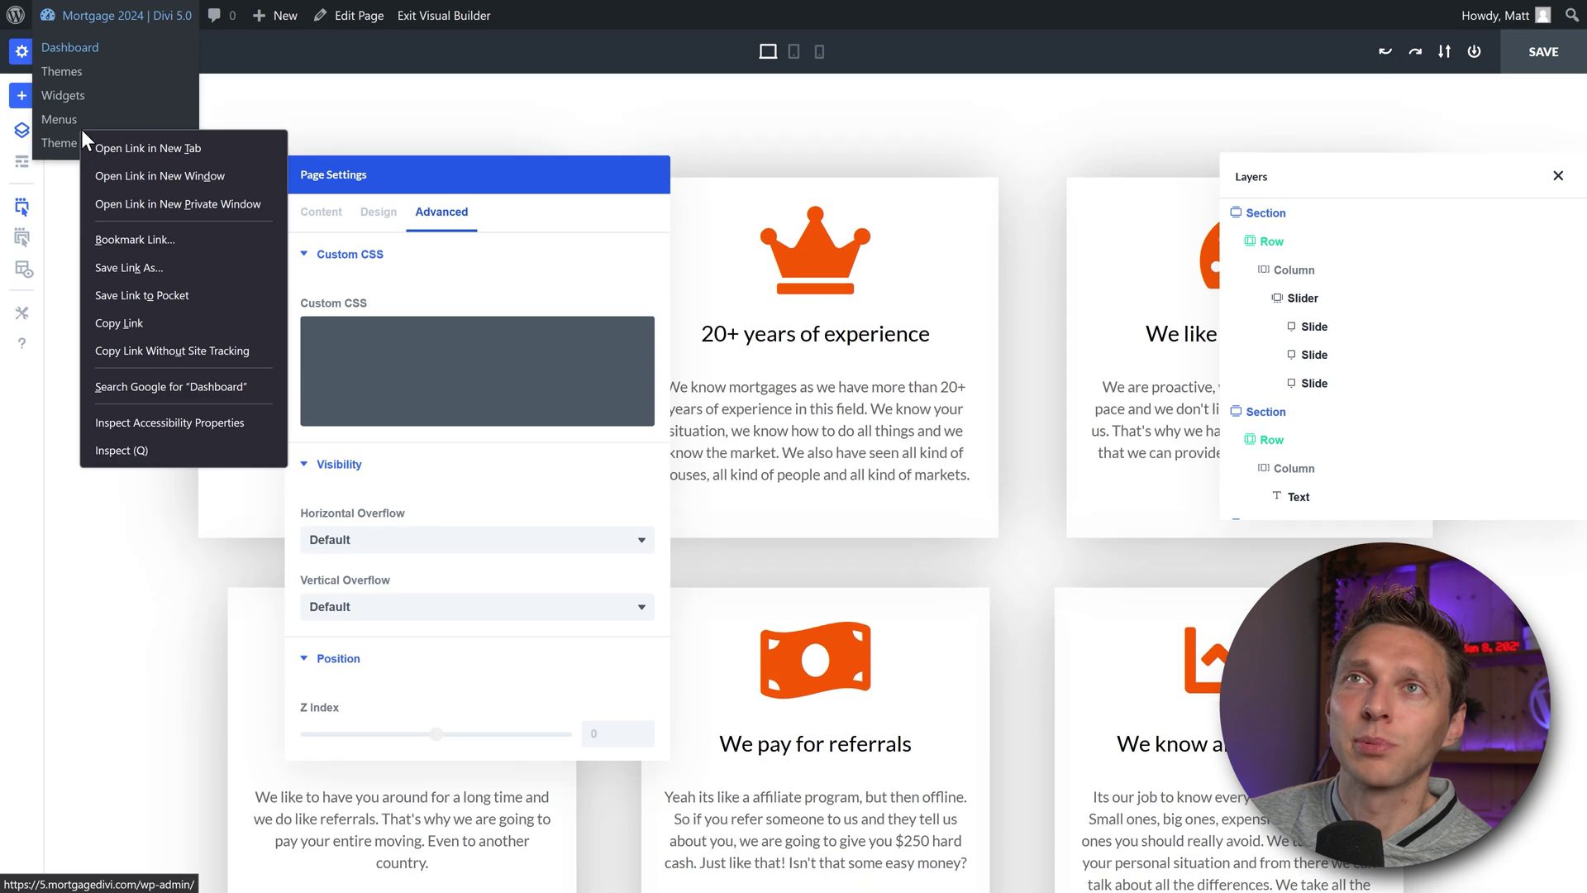
pyautogui.click(126, 149)
pyautogui.click(563, 15)
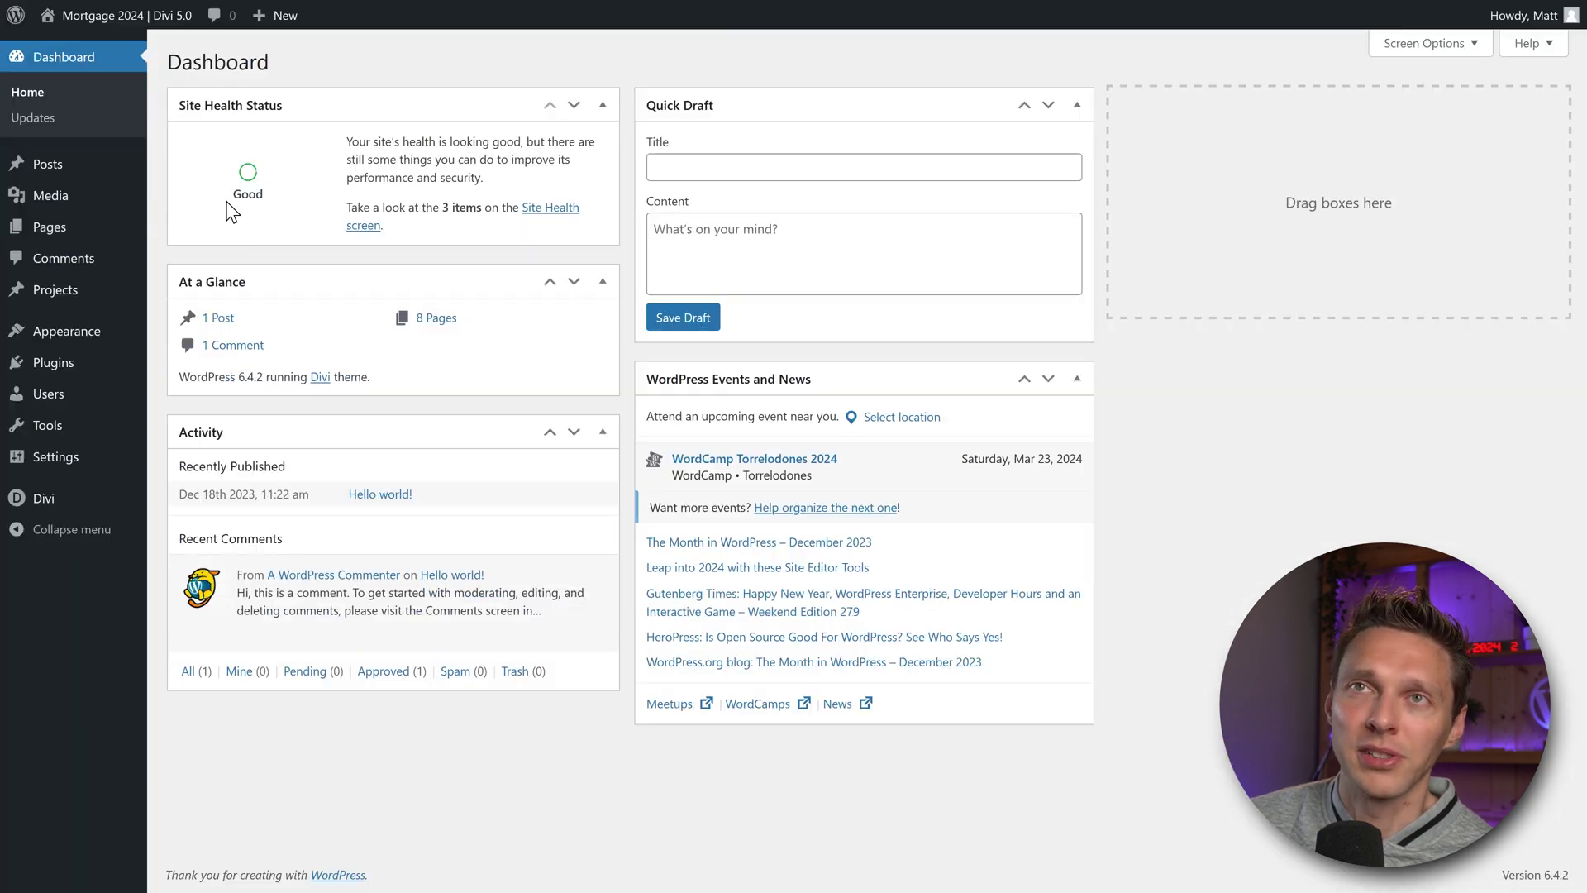
pyautogui.click(122, 233)
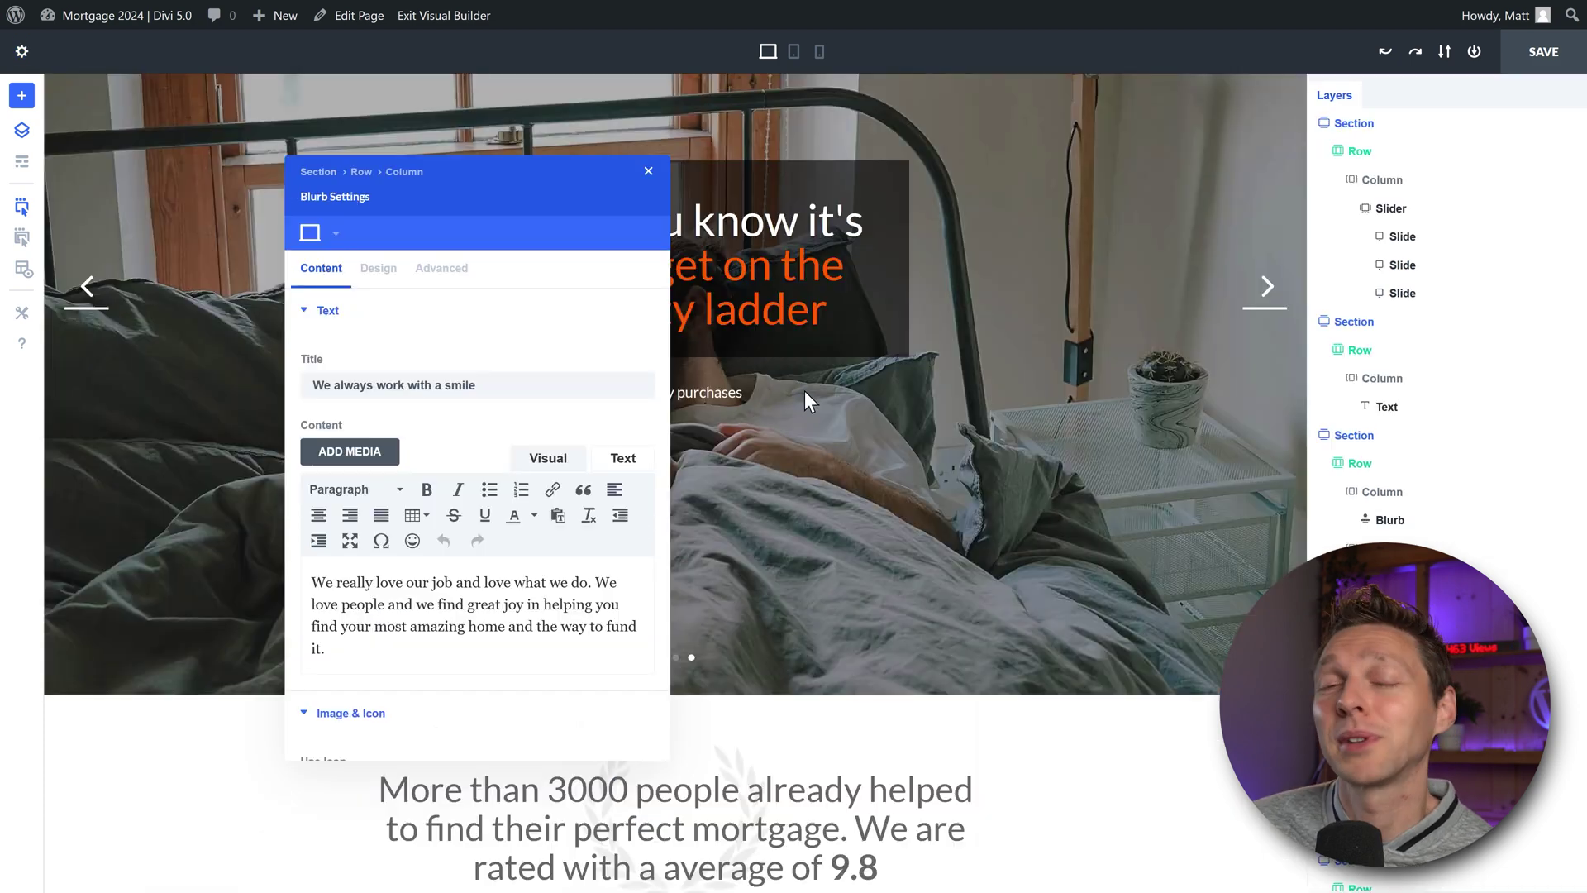
pyautogui.scroll(-4, 845, 399)
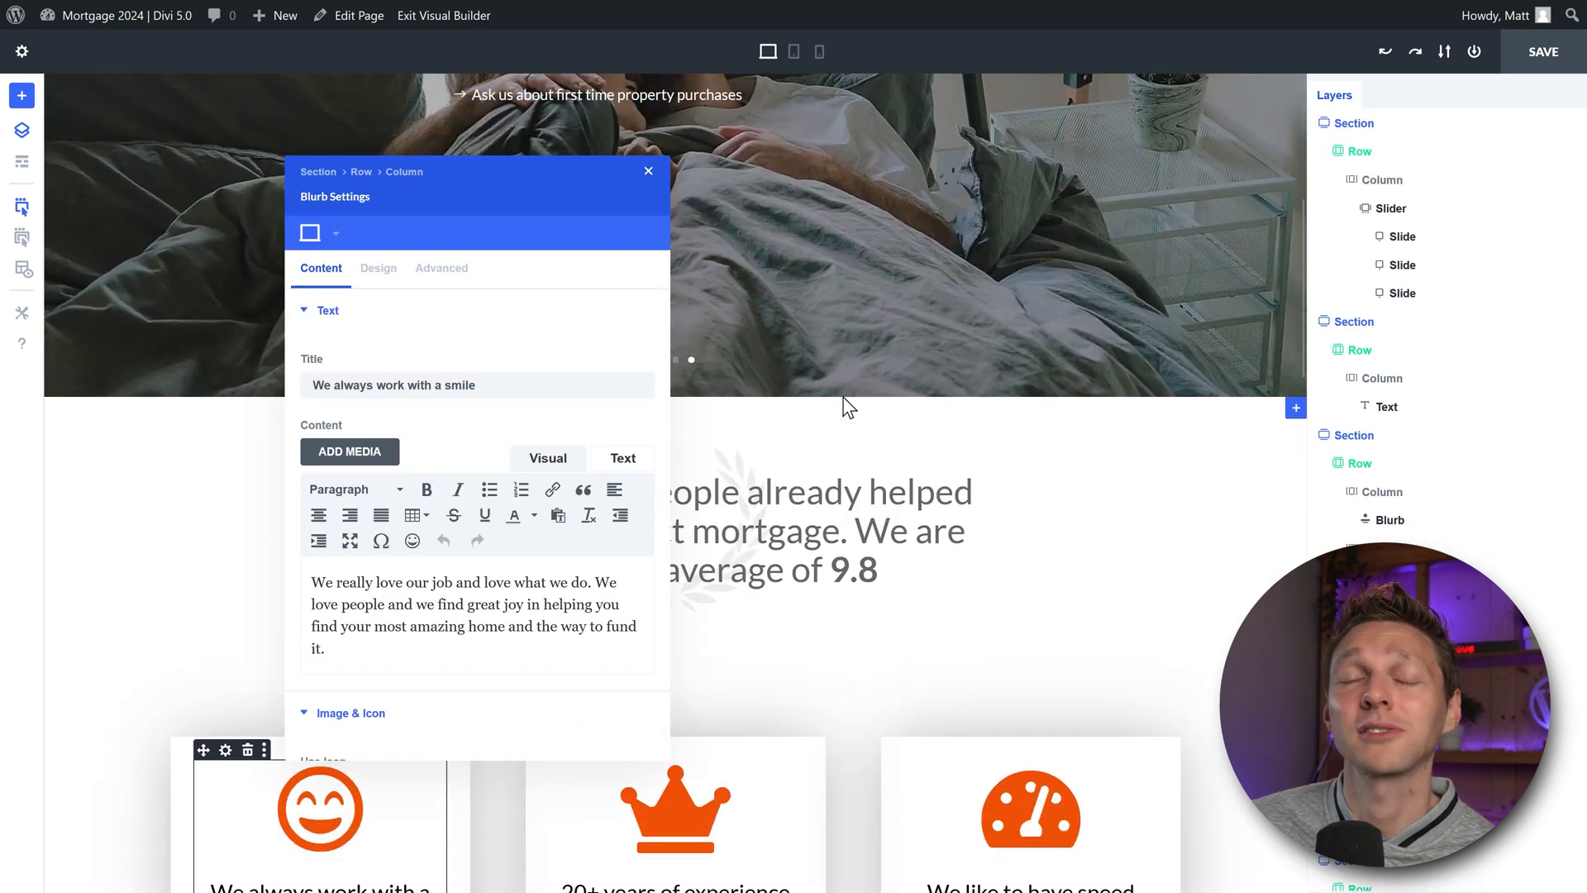